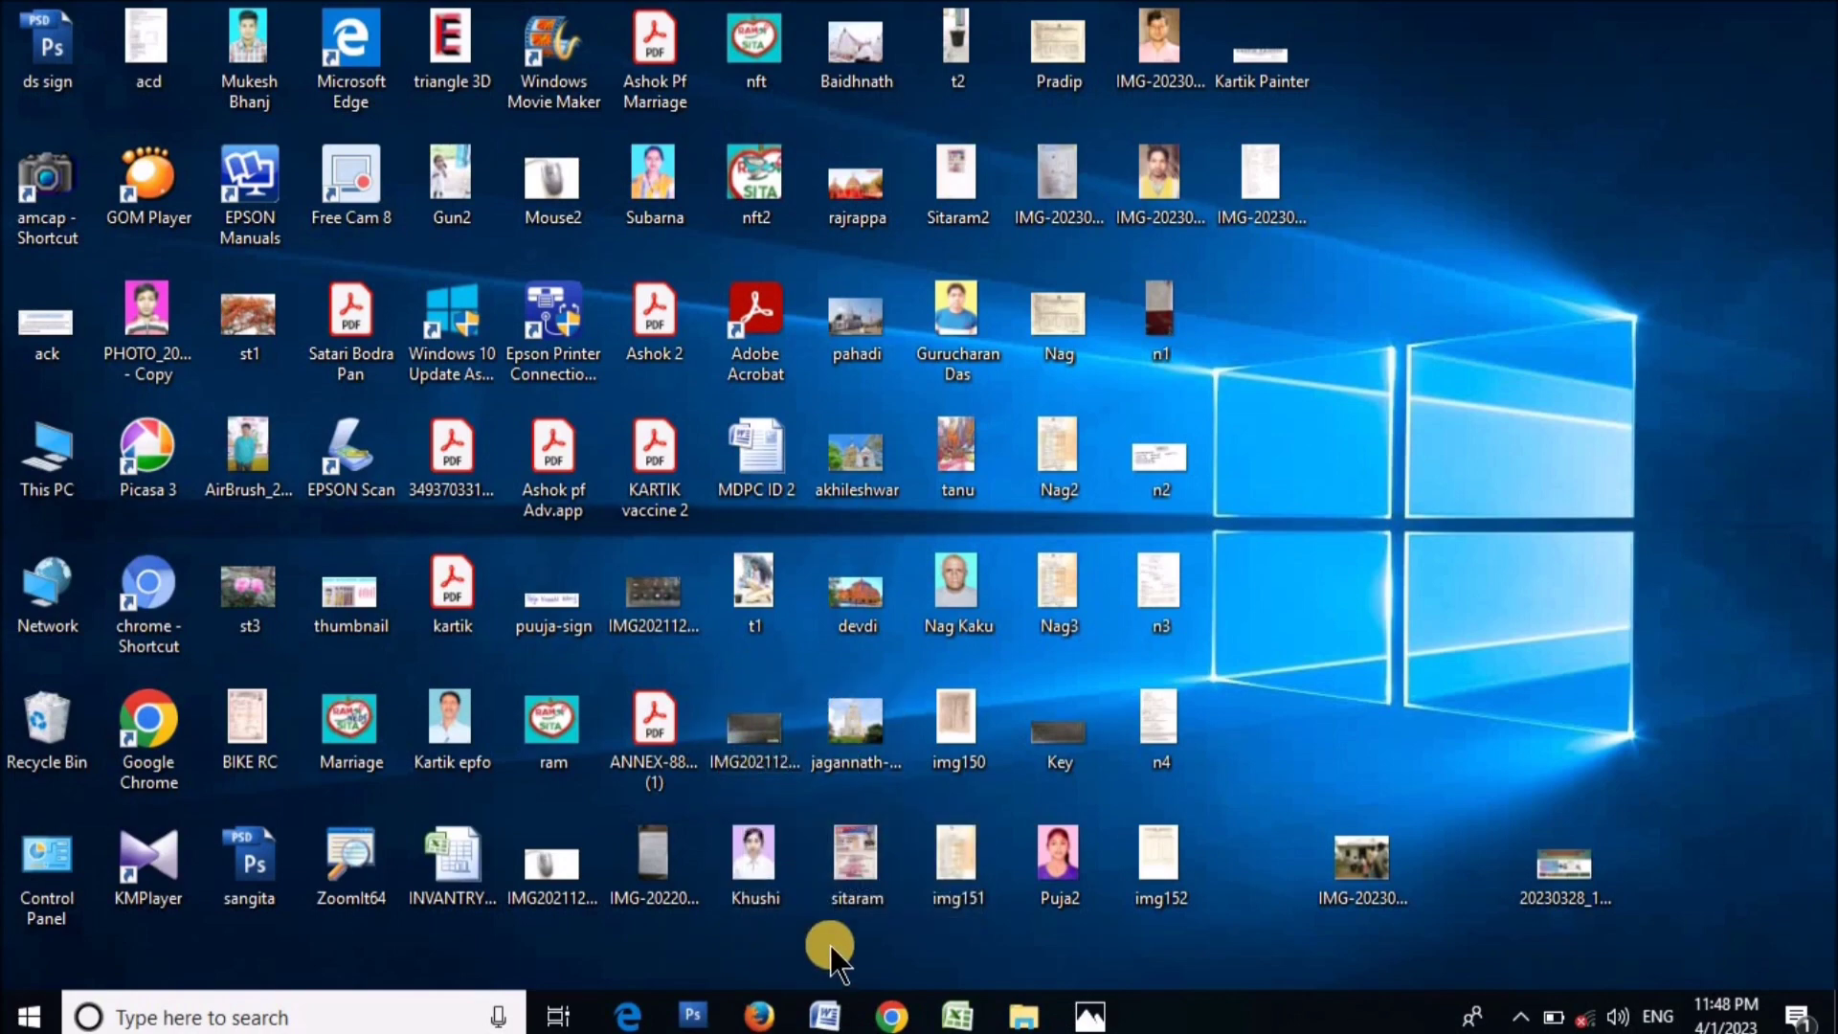
Open the blank Word document, consult the keyboard photo in Photos, and begin the first line with "All".
{"action": "left_click", "coordinate": [825, 1020]}
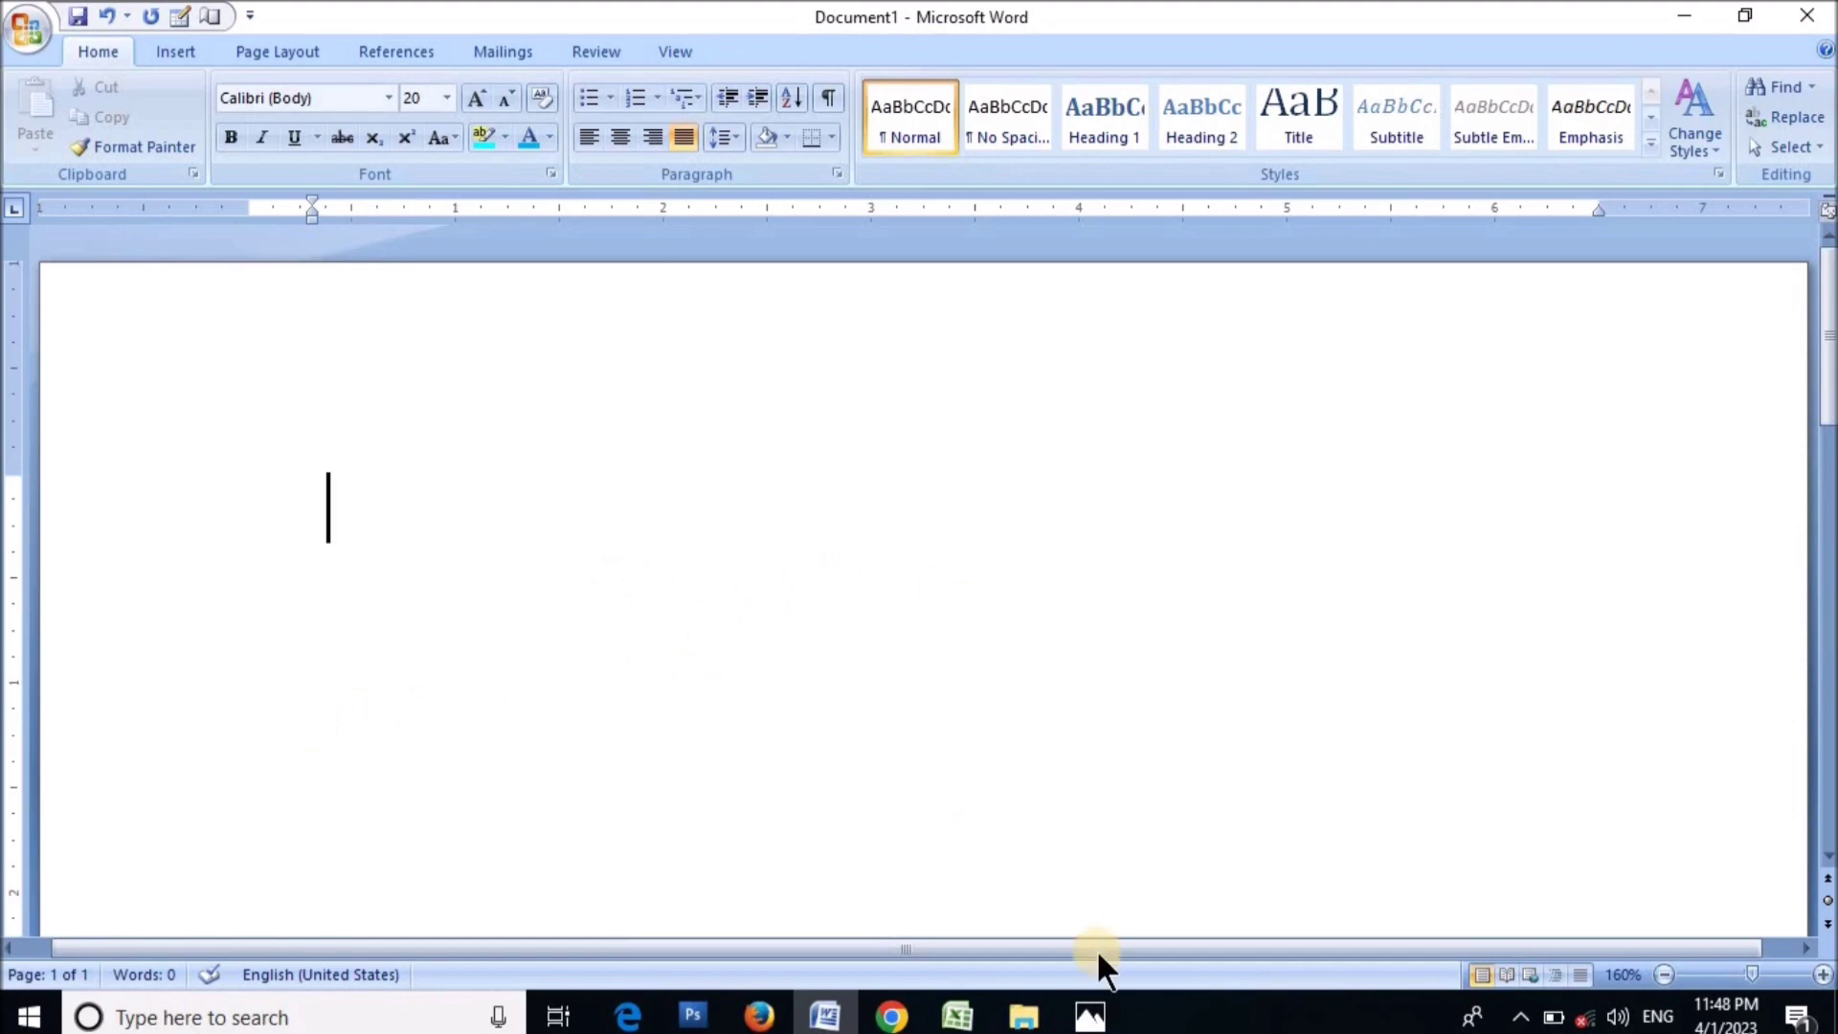
{"action": "left_click", "coordinate": [1089, 1014]}
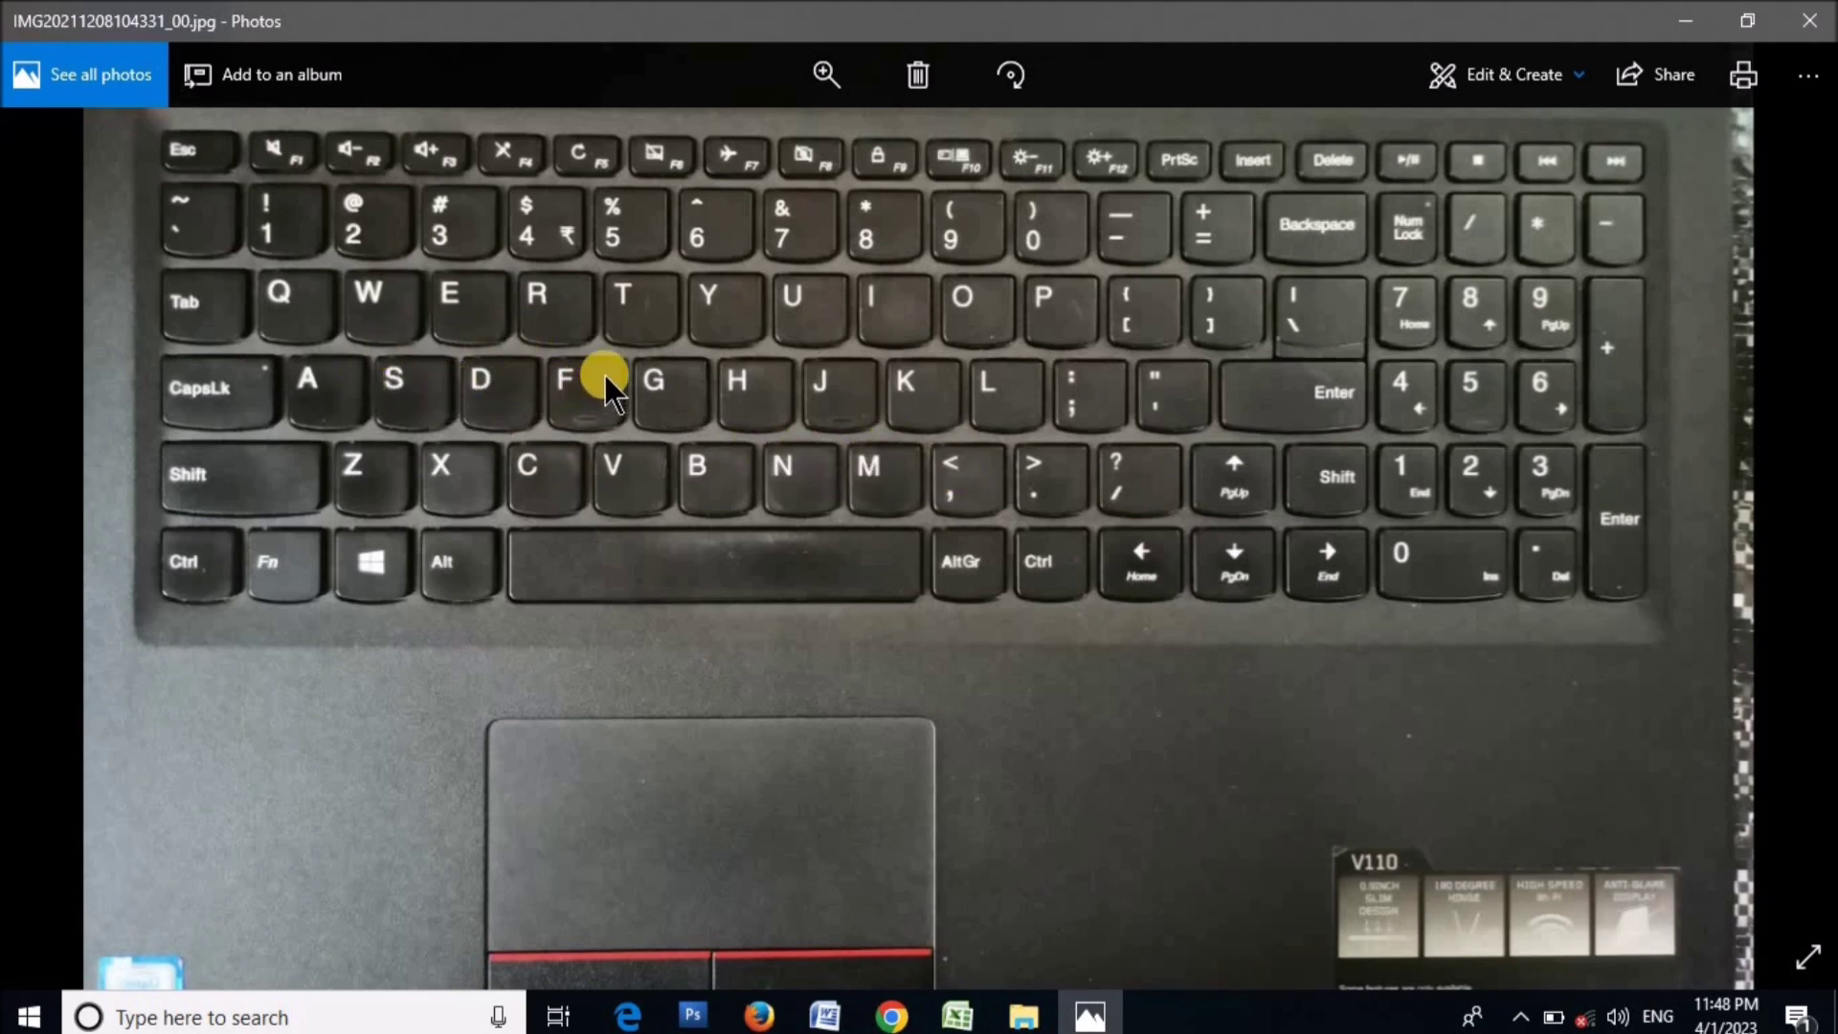
{"action": "left_click", "coordinate": [824, 1015]}
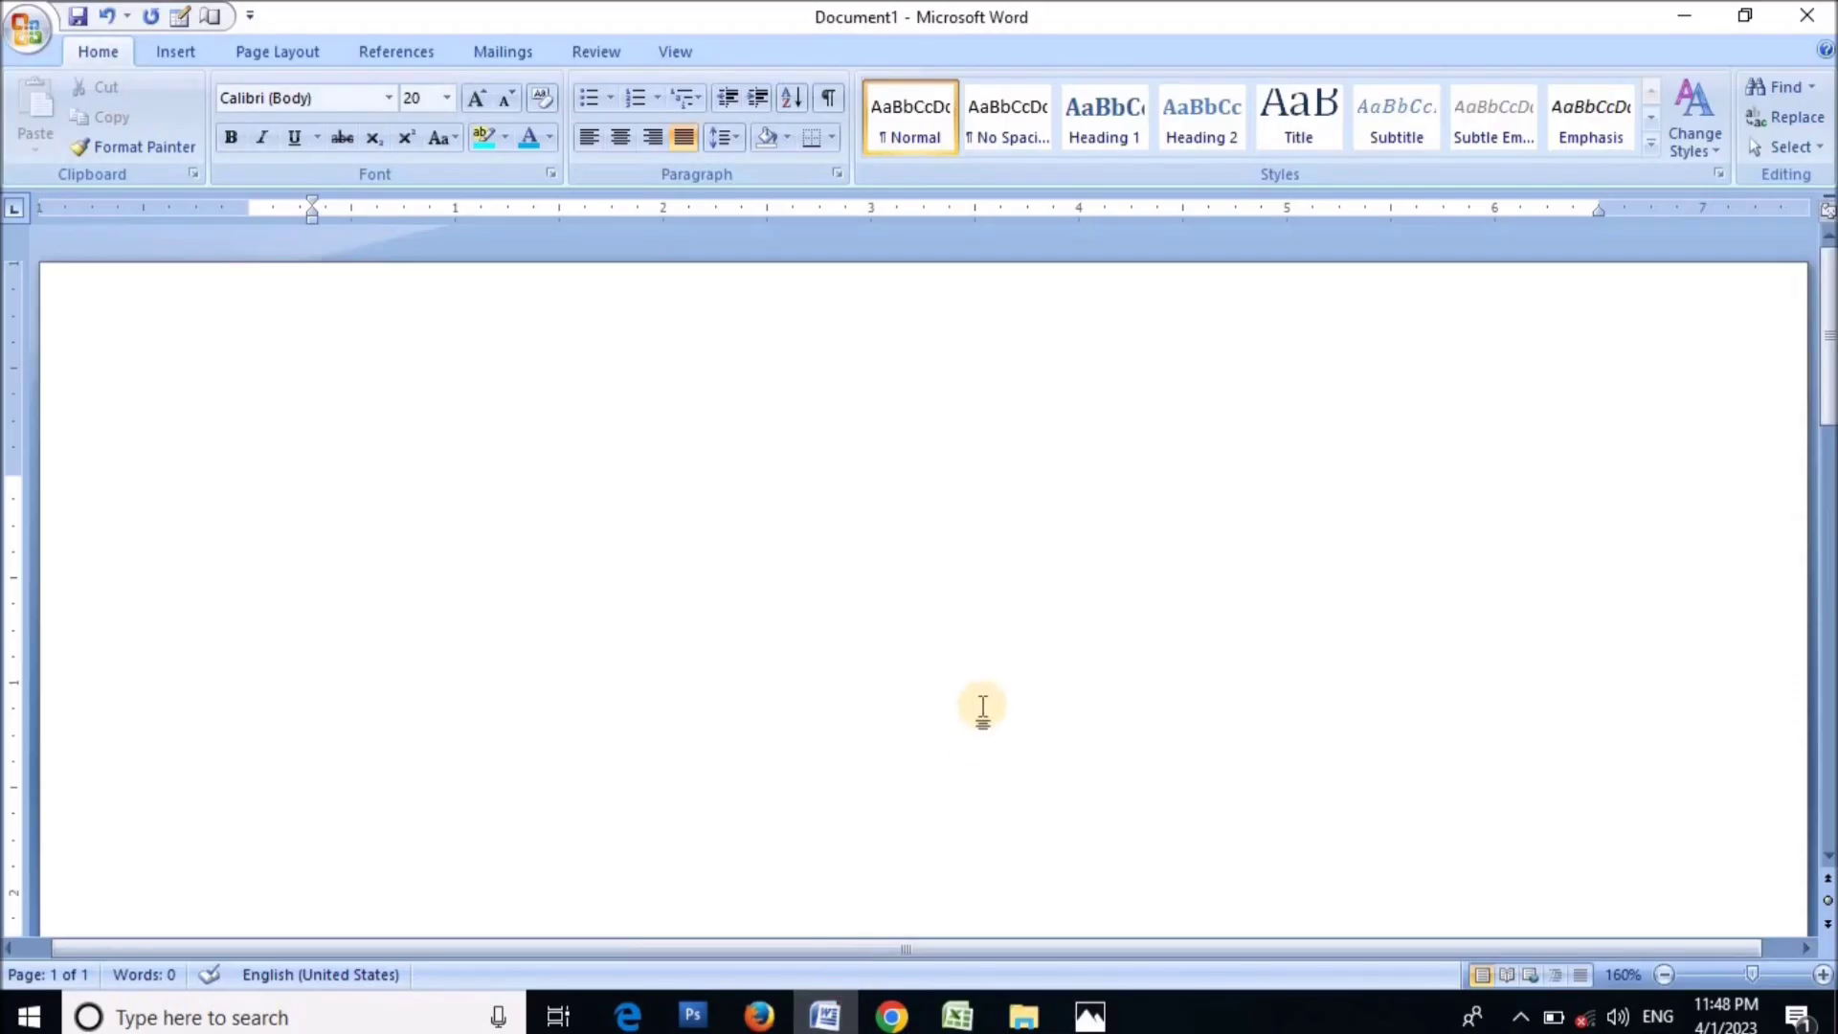
{"action": "type", "text": "all"}
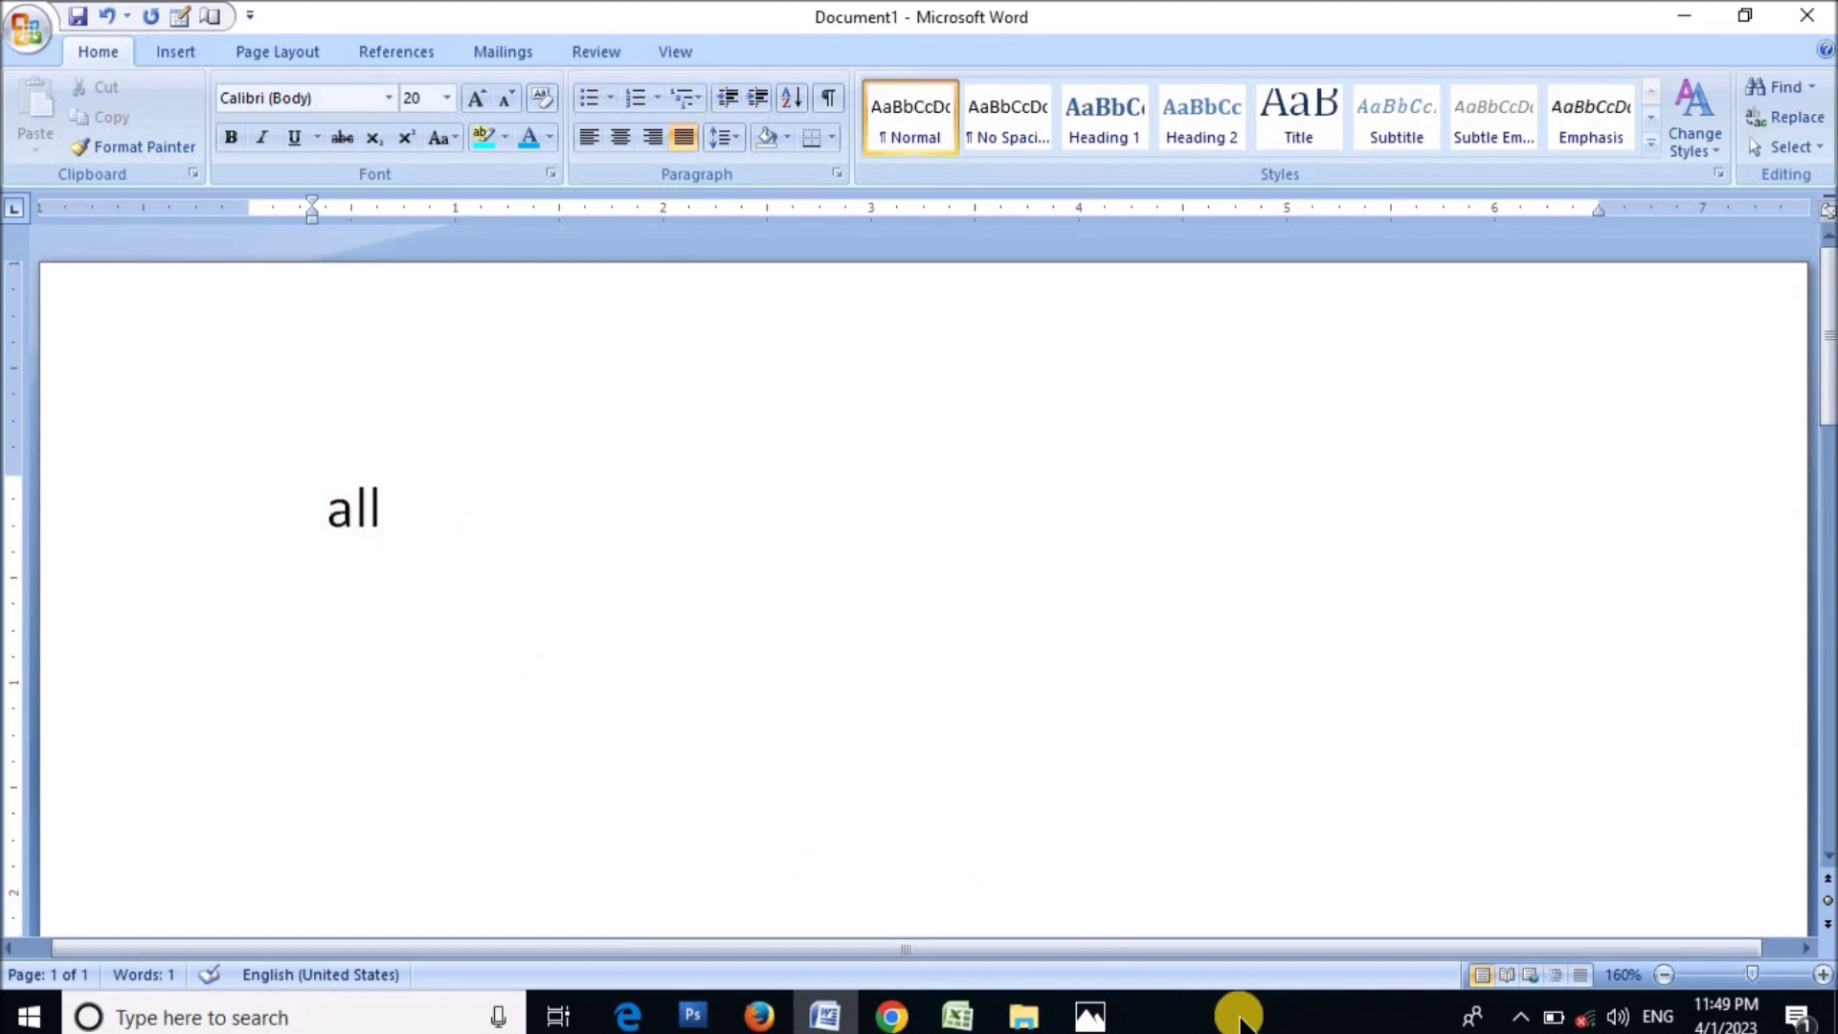
{"action": "left_click", "coordinate": [1091, 1015]}
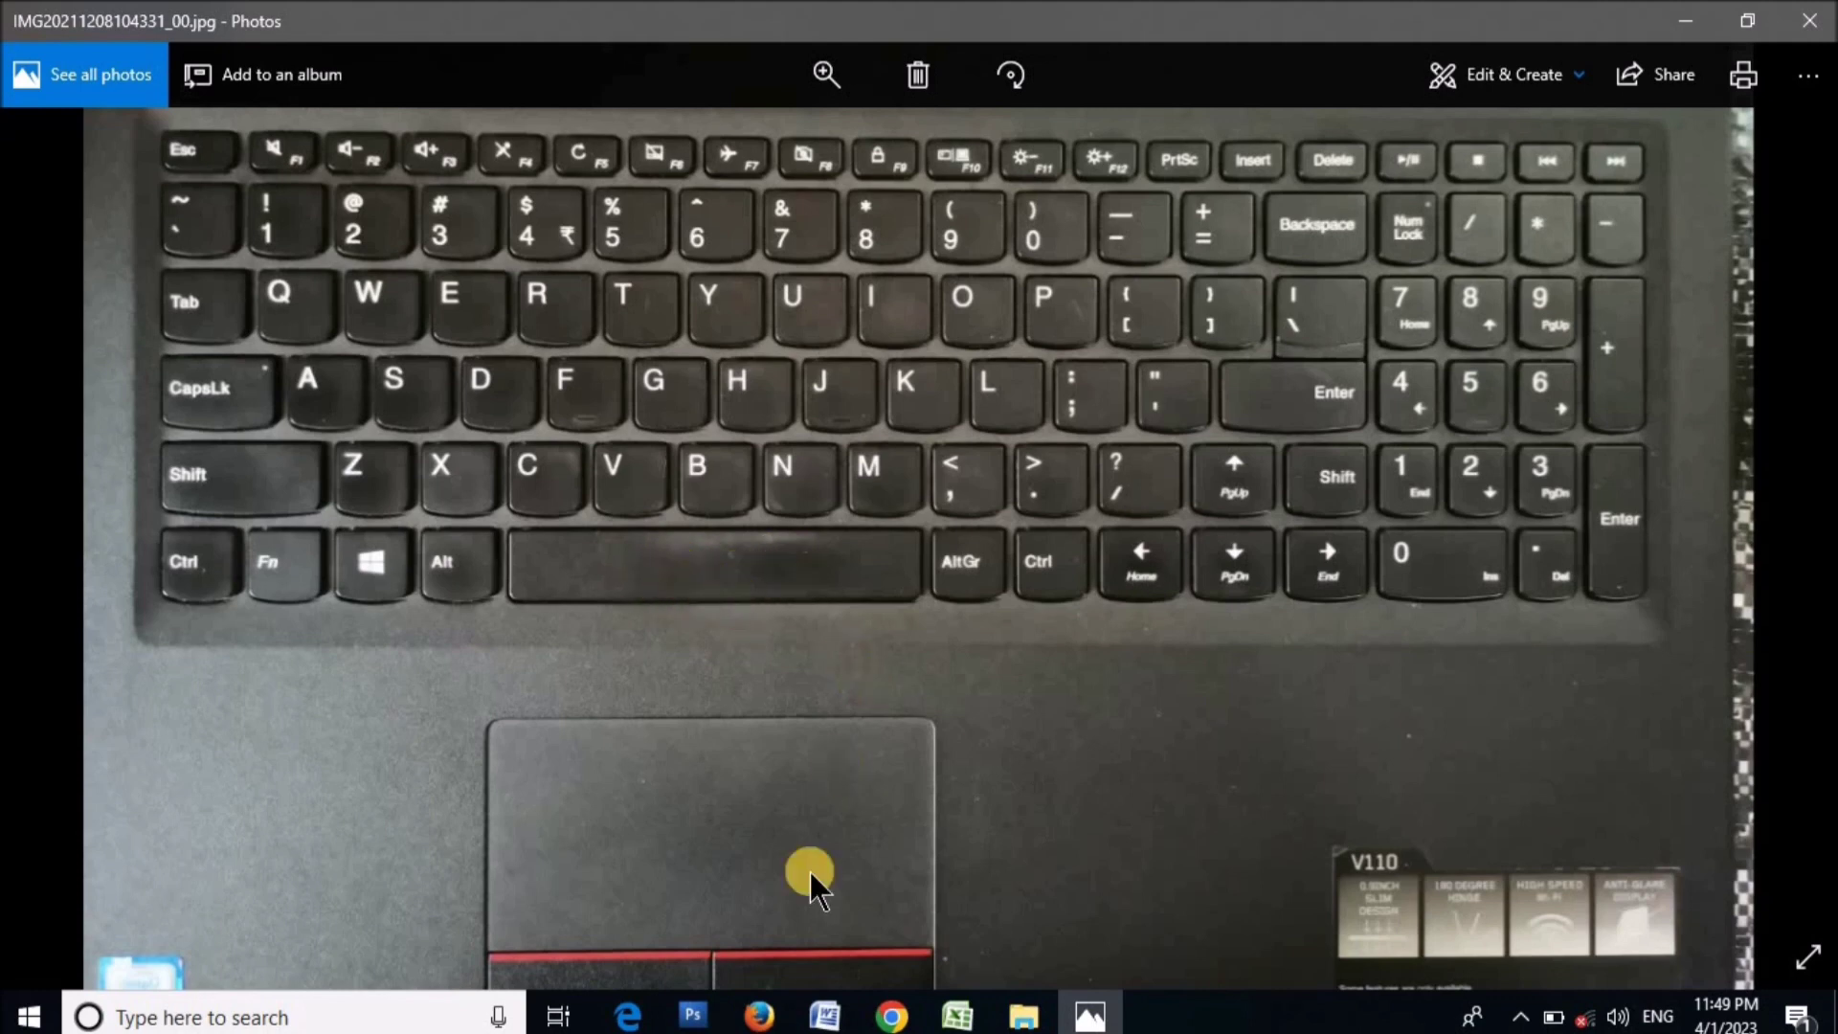
{"action": "left_click", "coordinate": [824, 1017]}
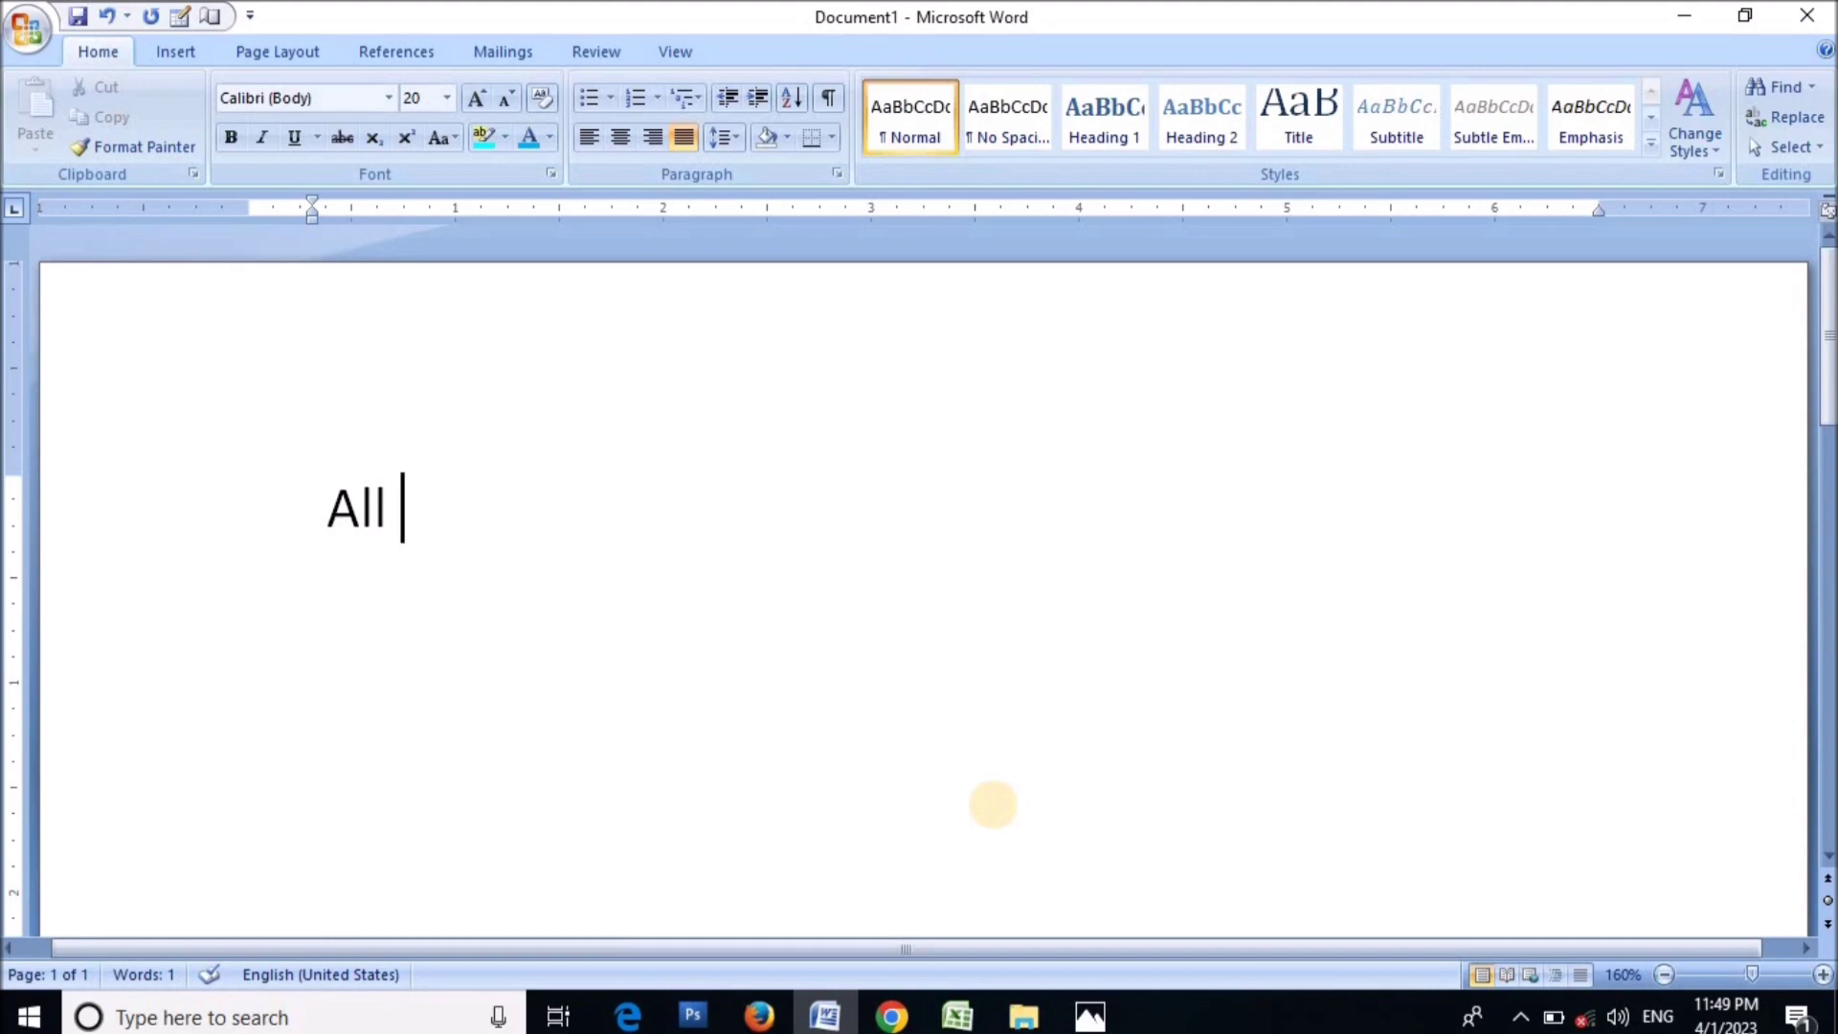
Continue the first line with the words "things bright and beautiful" after "All".
{"action": "type", "text": "htings"}
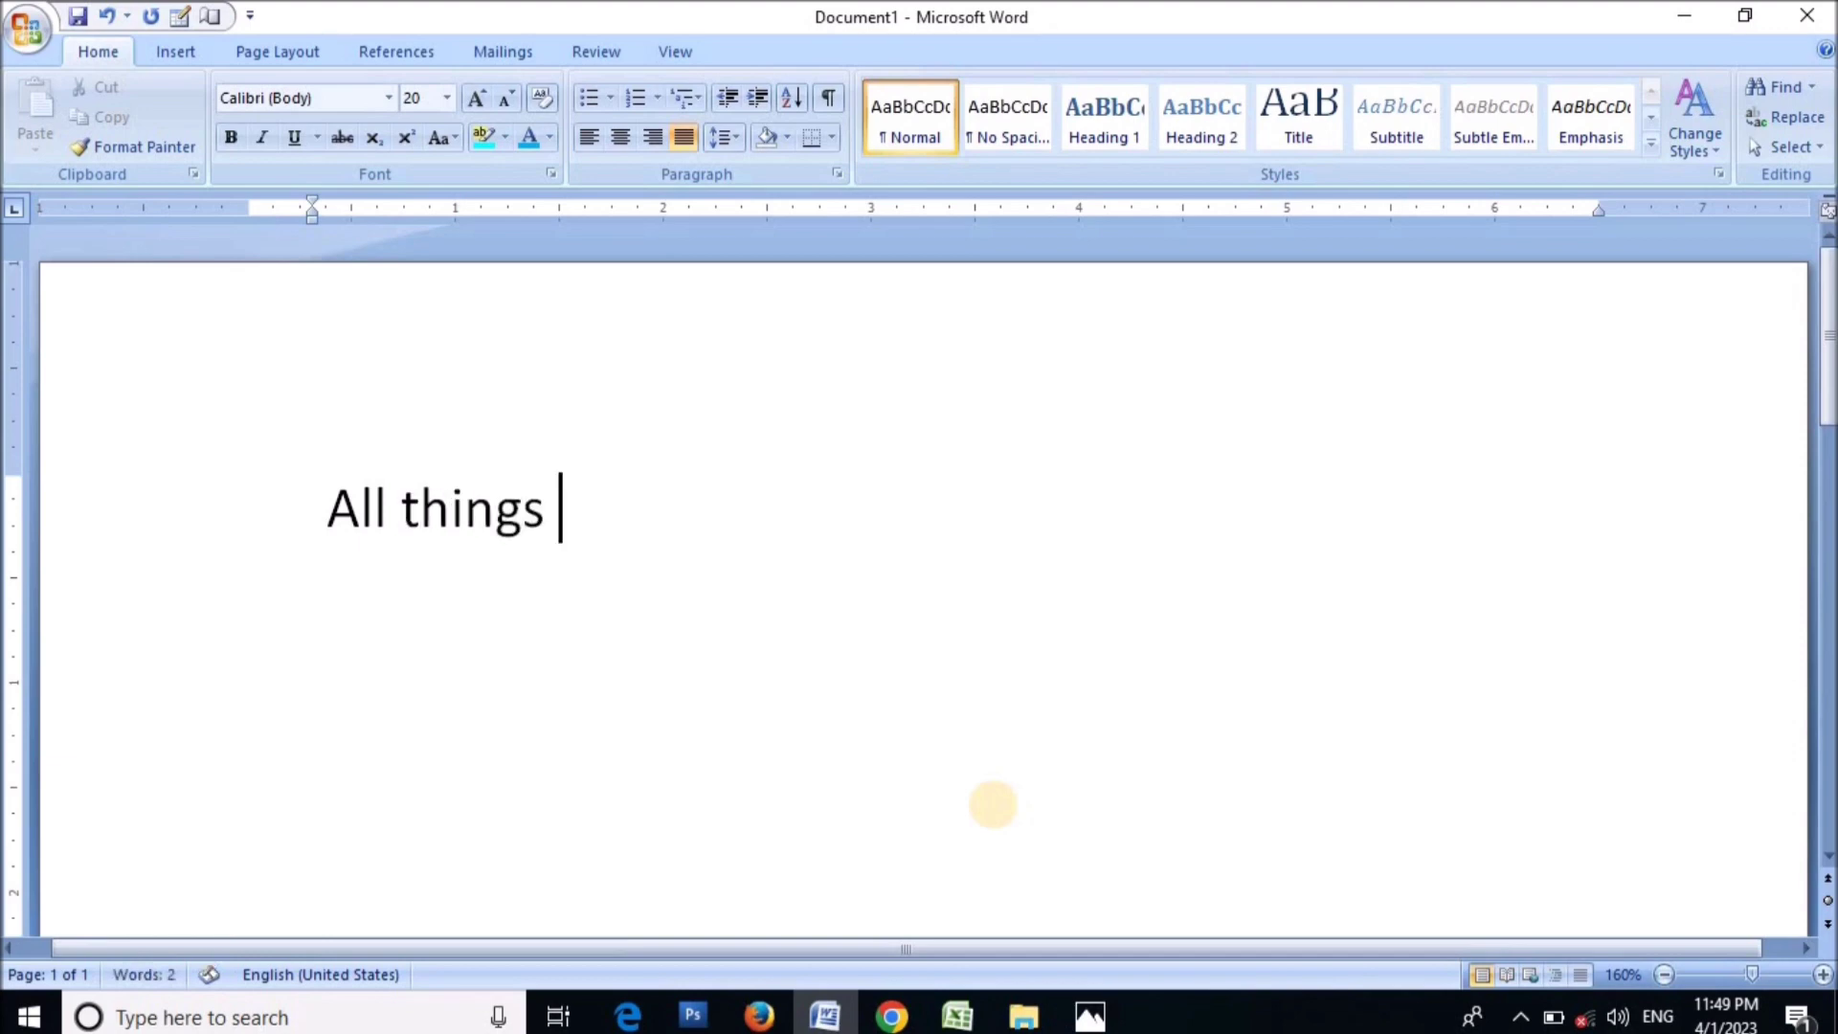
{"action": "type", "text": " bri"}
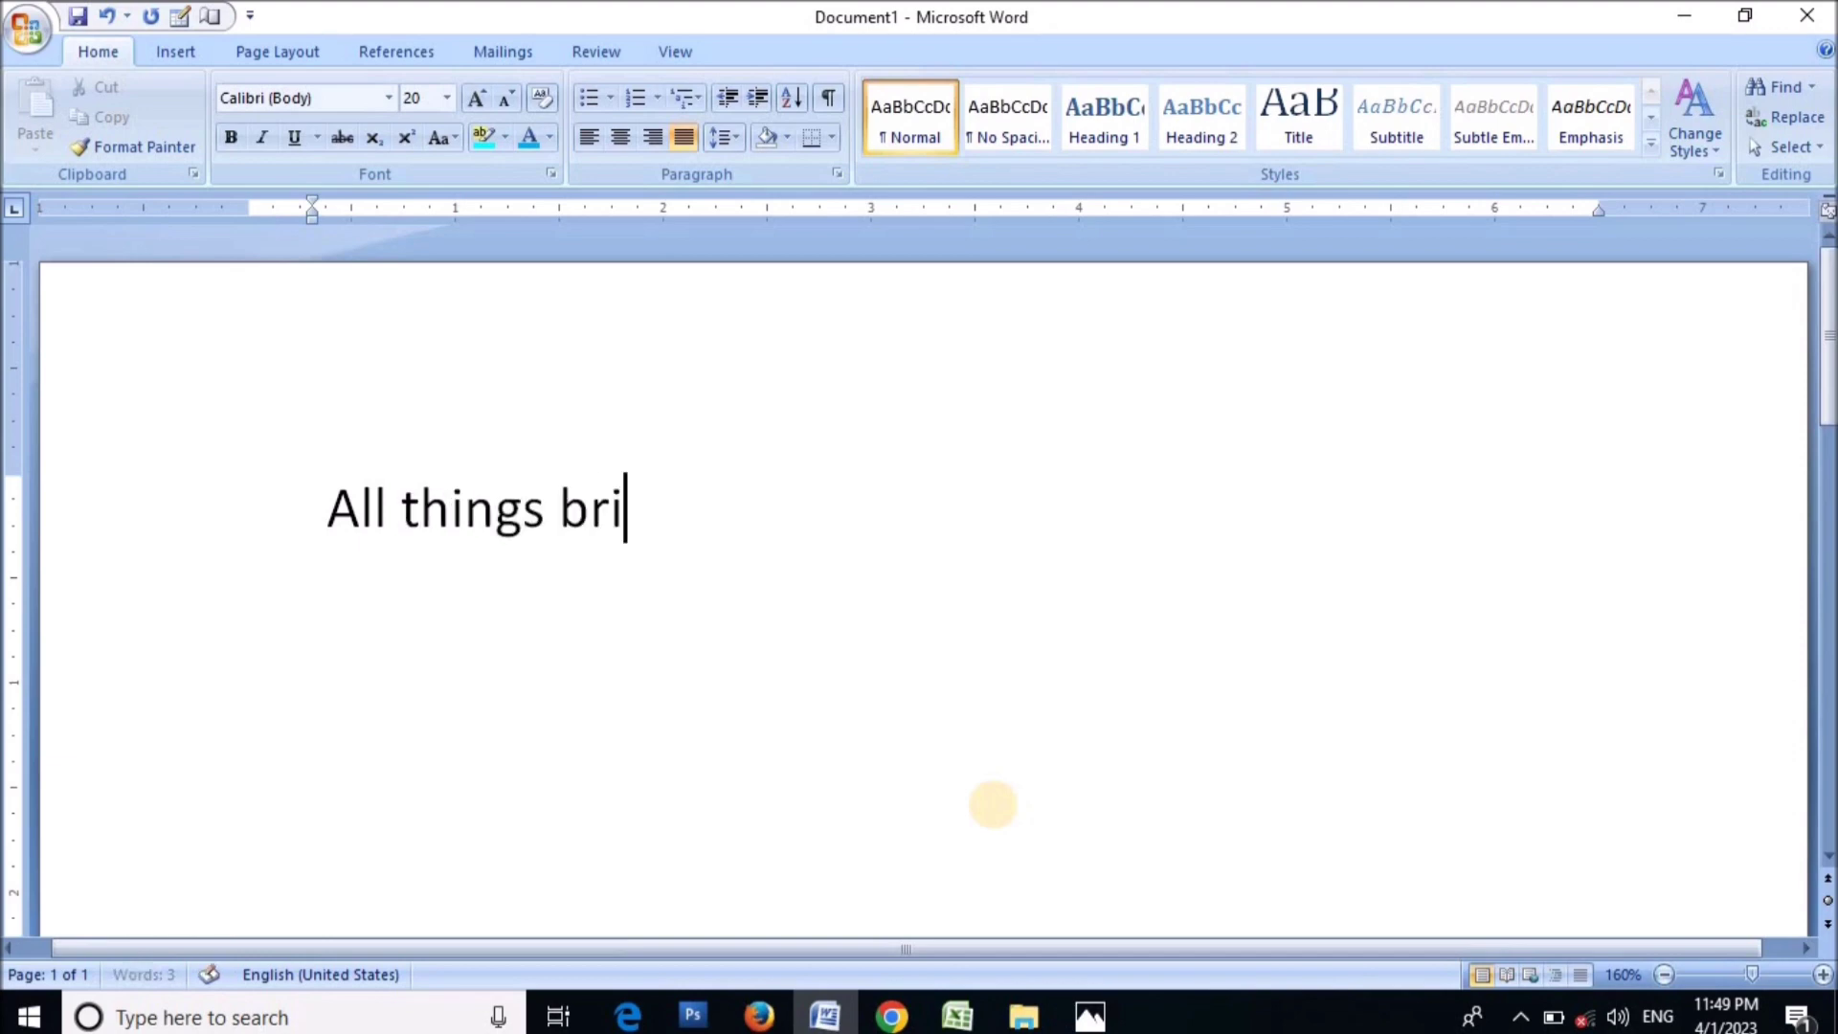
{"action": "type", "text": "ght an"}
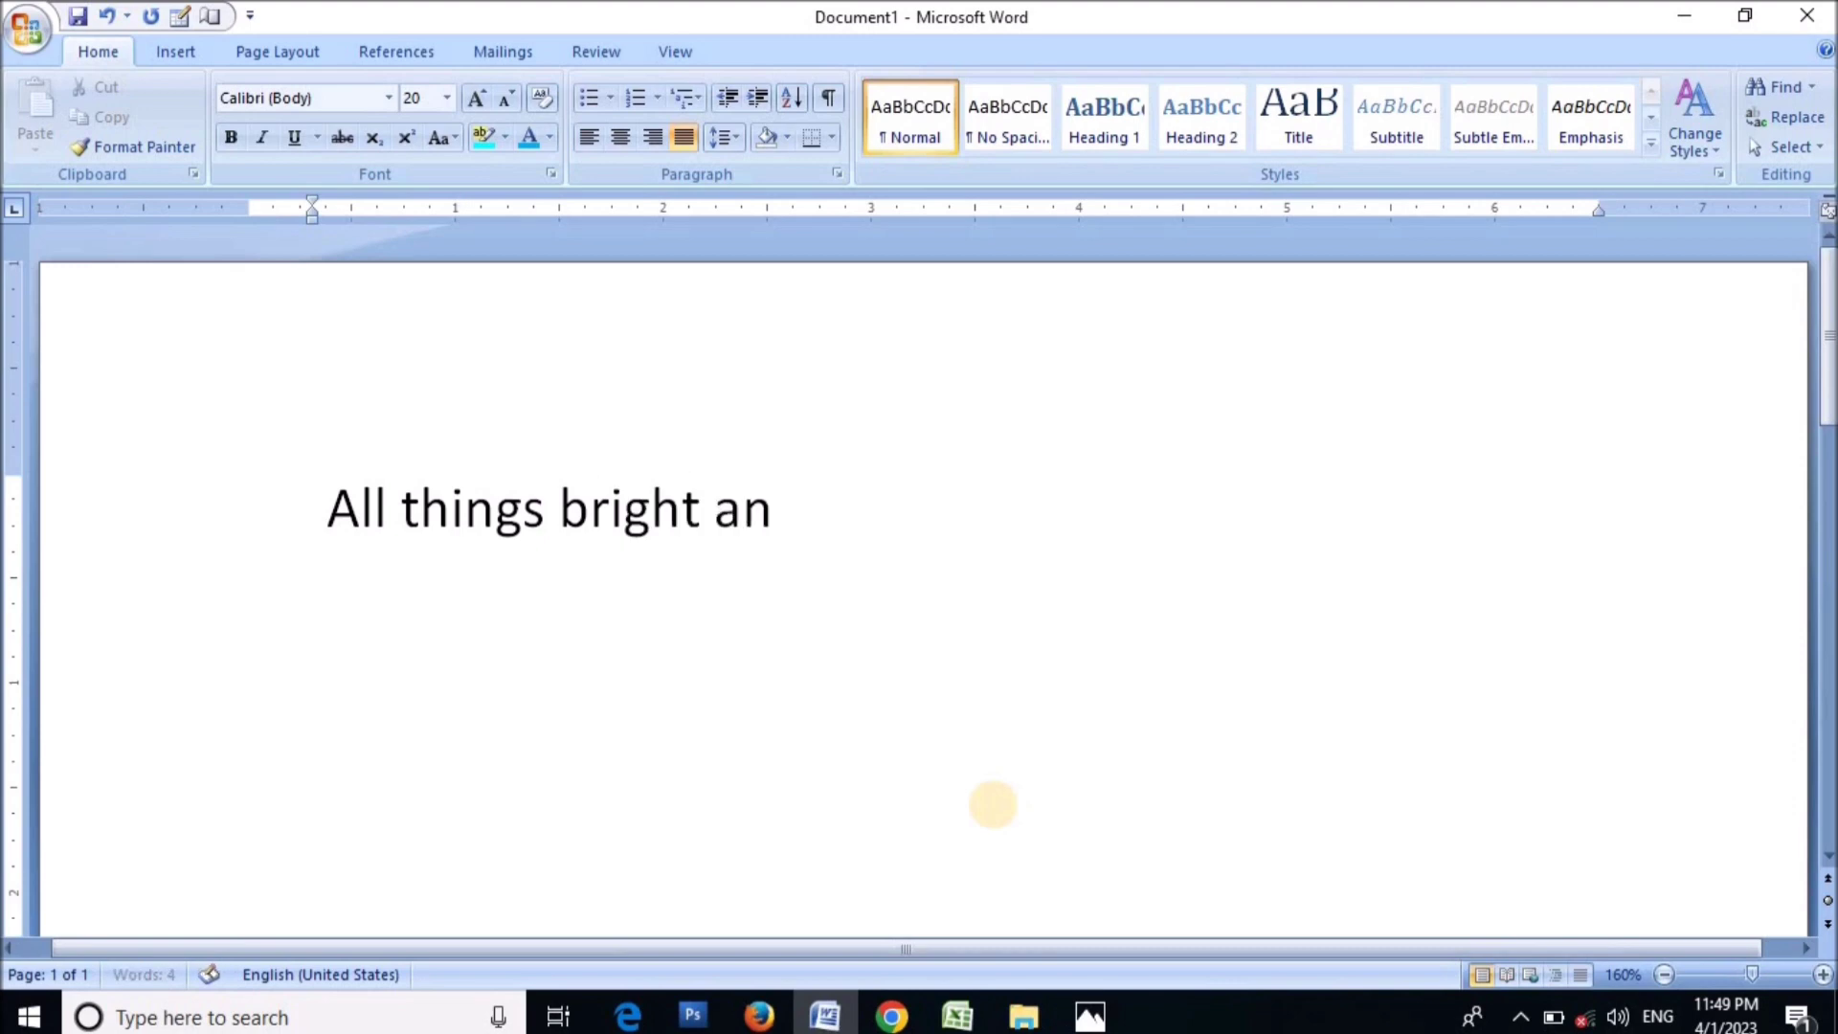
{"action": "type", "text": "d bea"}
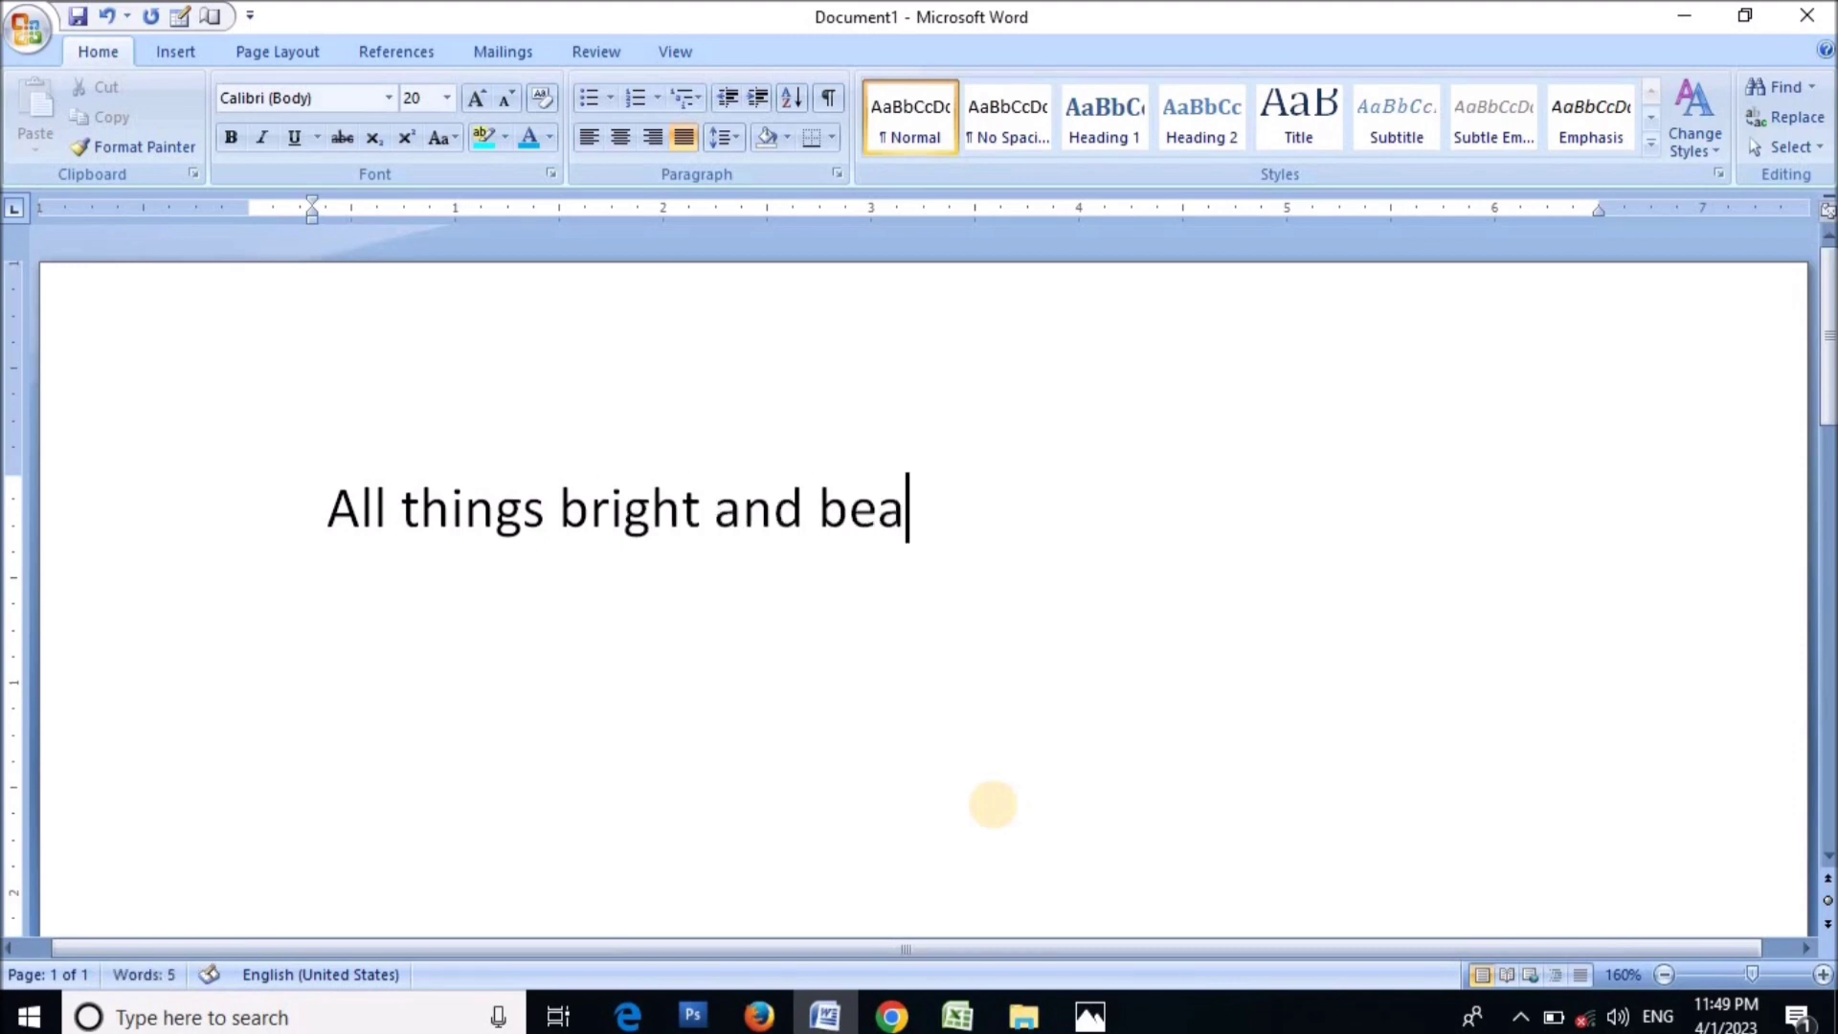
{"action": "type", "text": "utif"}
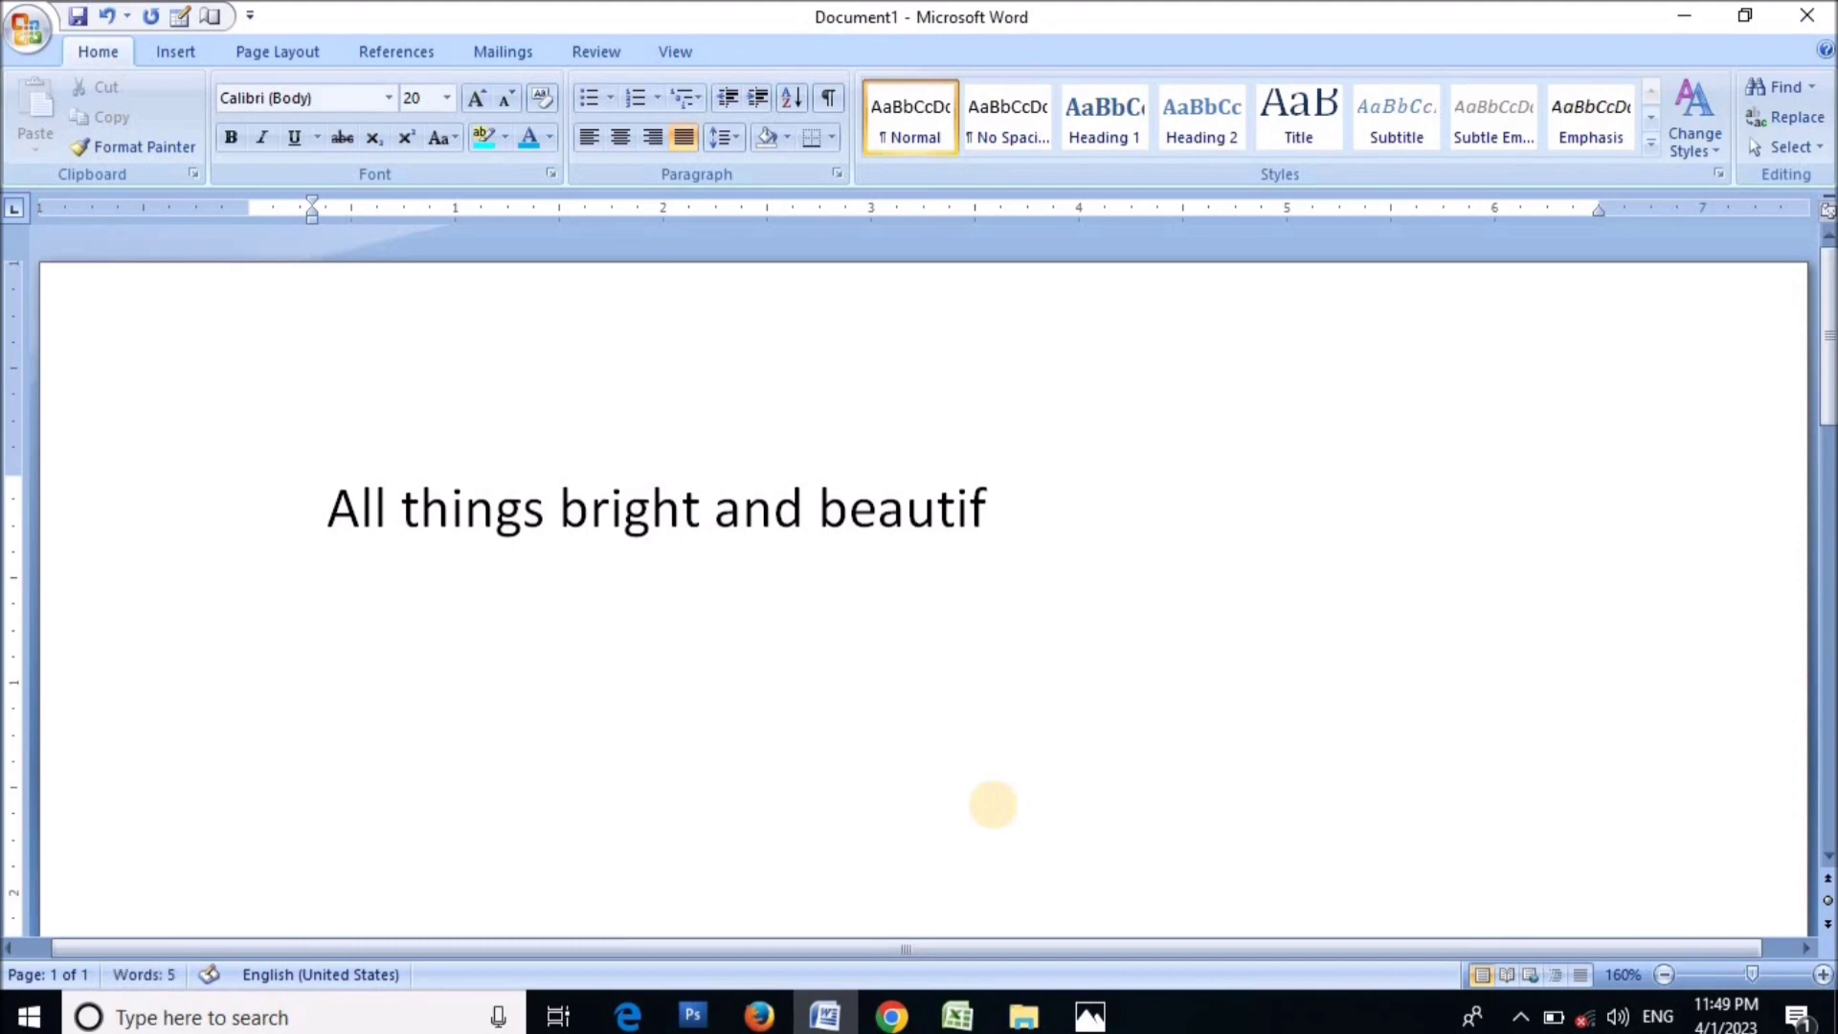
{"action": "type", "text": "ul"}
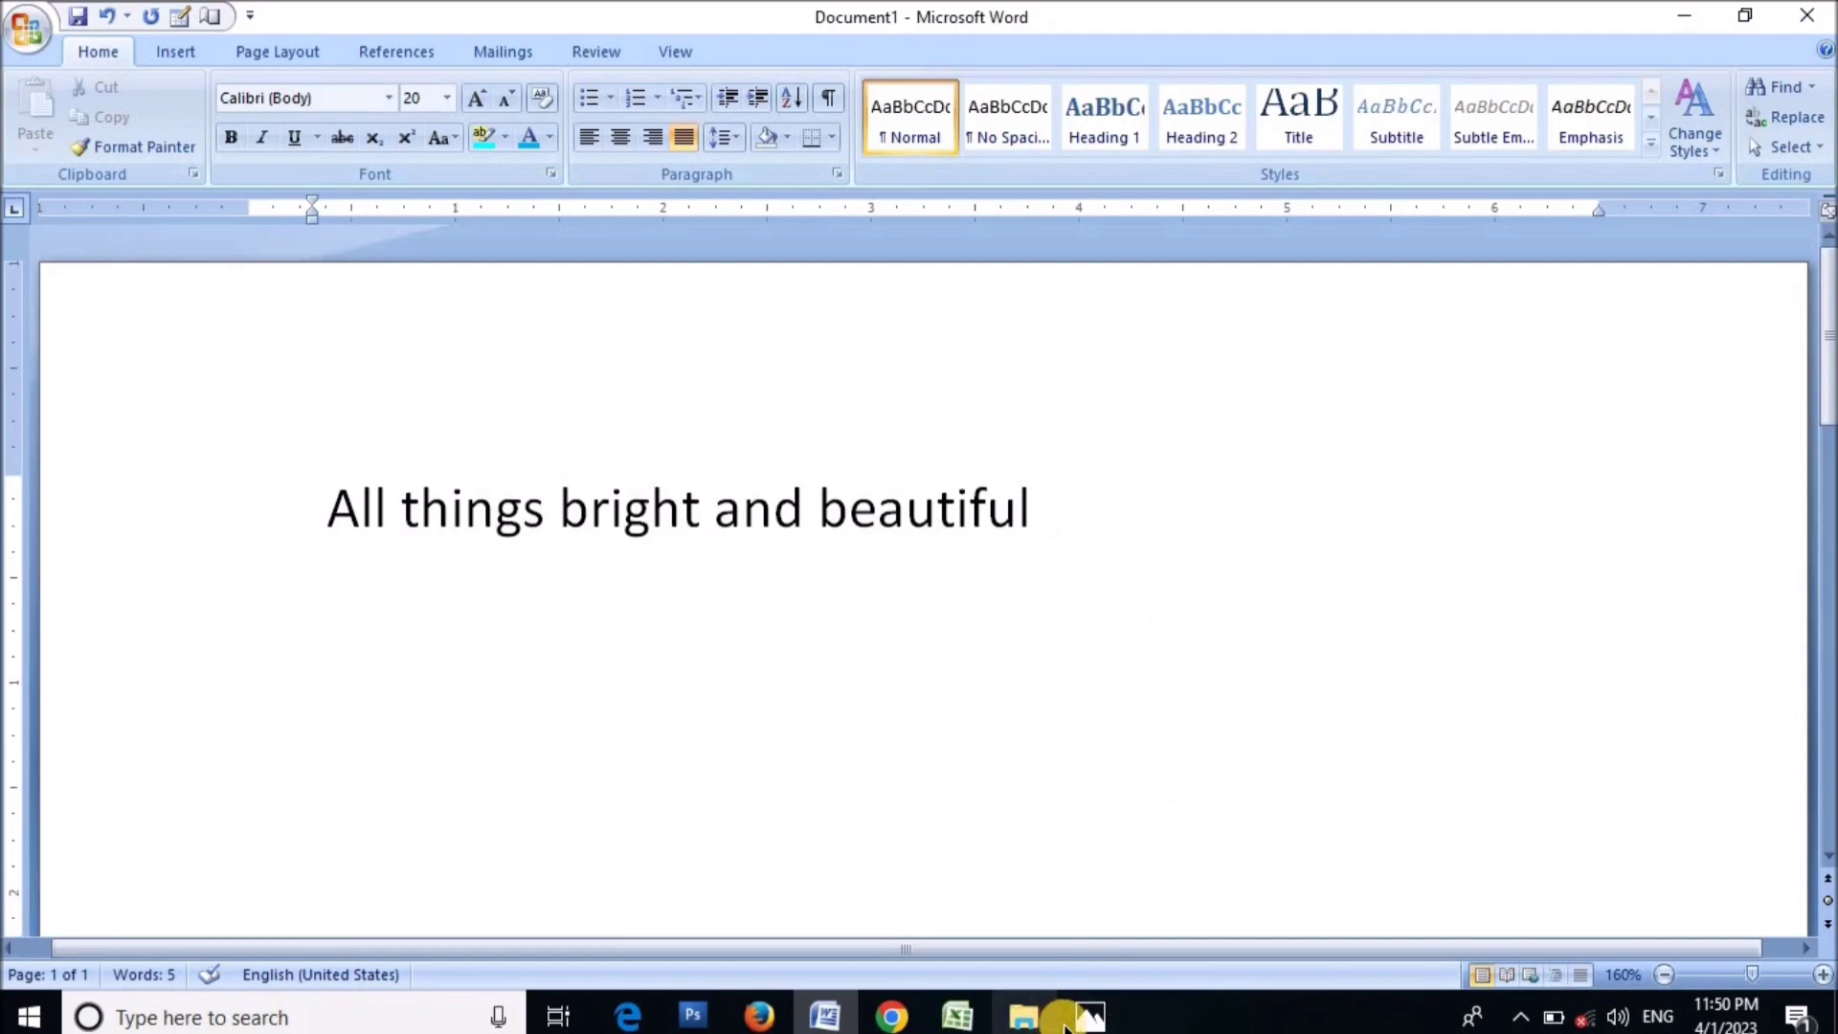
Consult the keyboard photo, delete "bright and beautiful" backwards from the end of the line, and undo the deletion.
{"action": "left_click", "coordinate": [1090, 1017]}
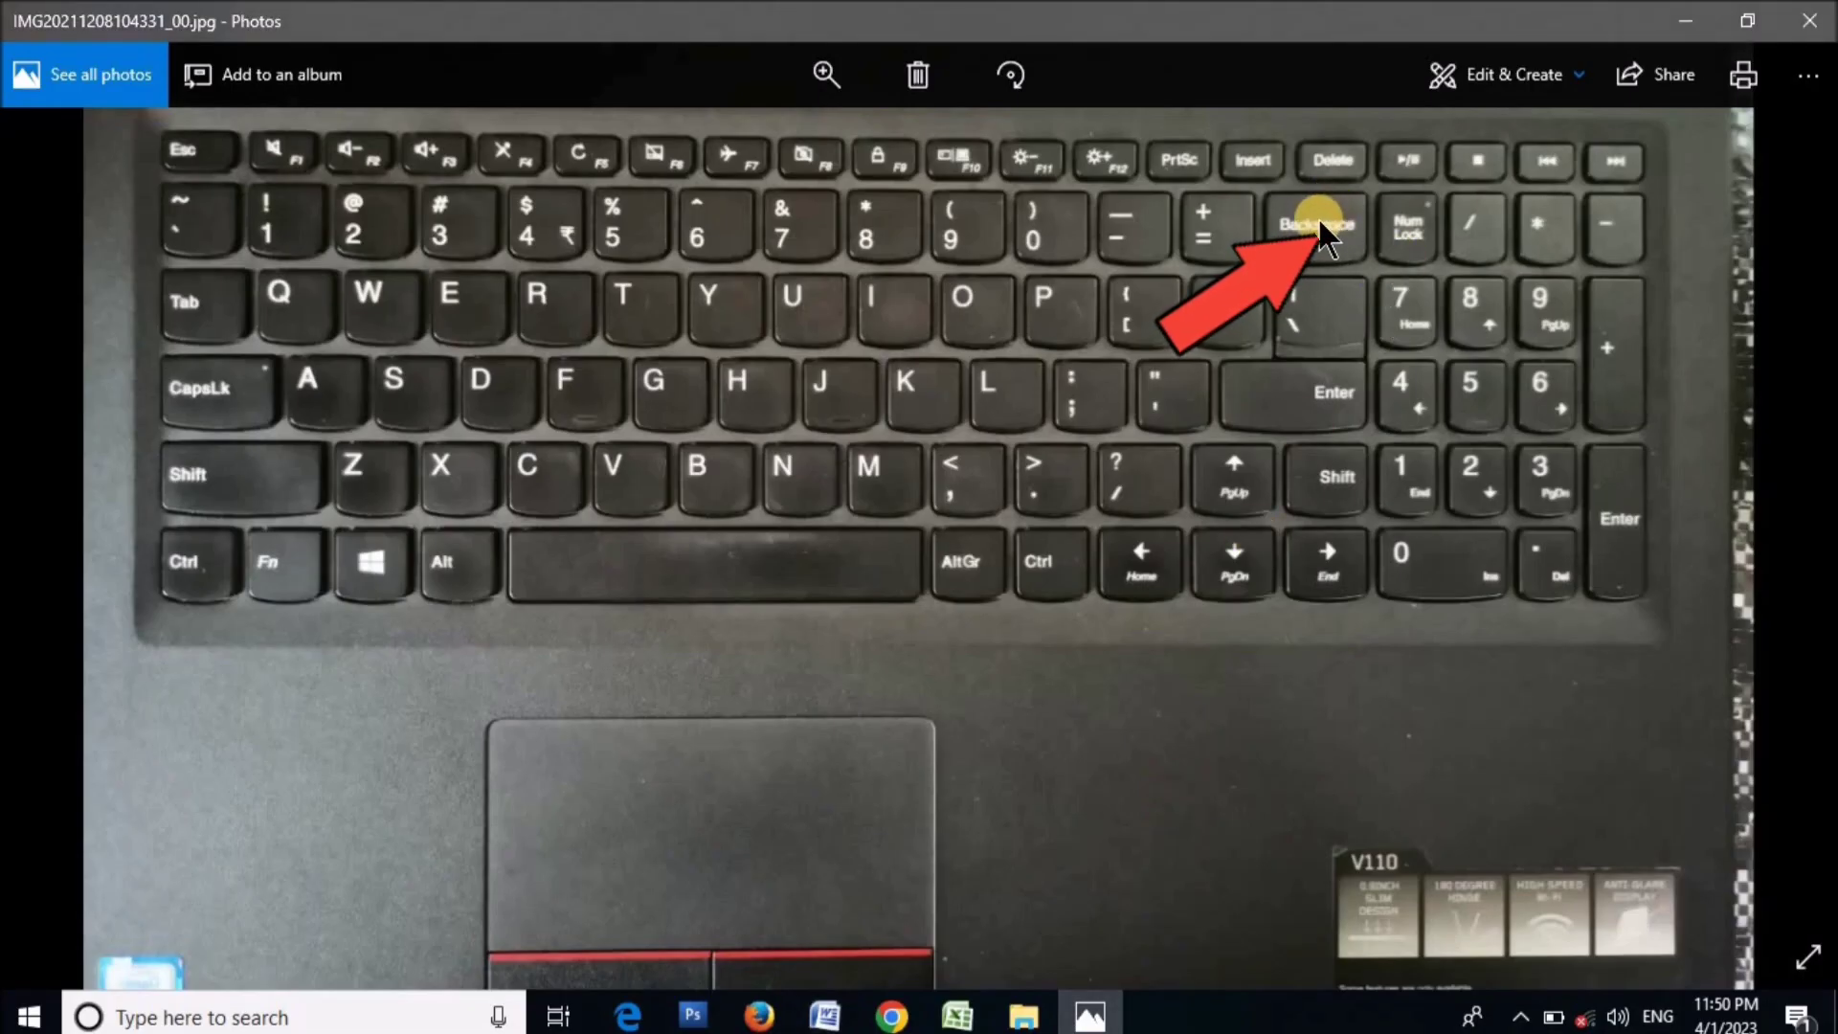
{"action": "left_click", "coordinate": [829, 1016]}
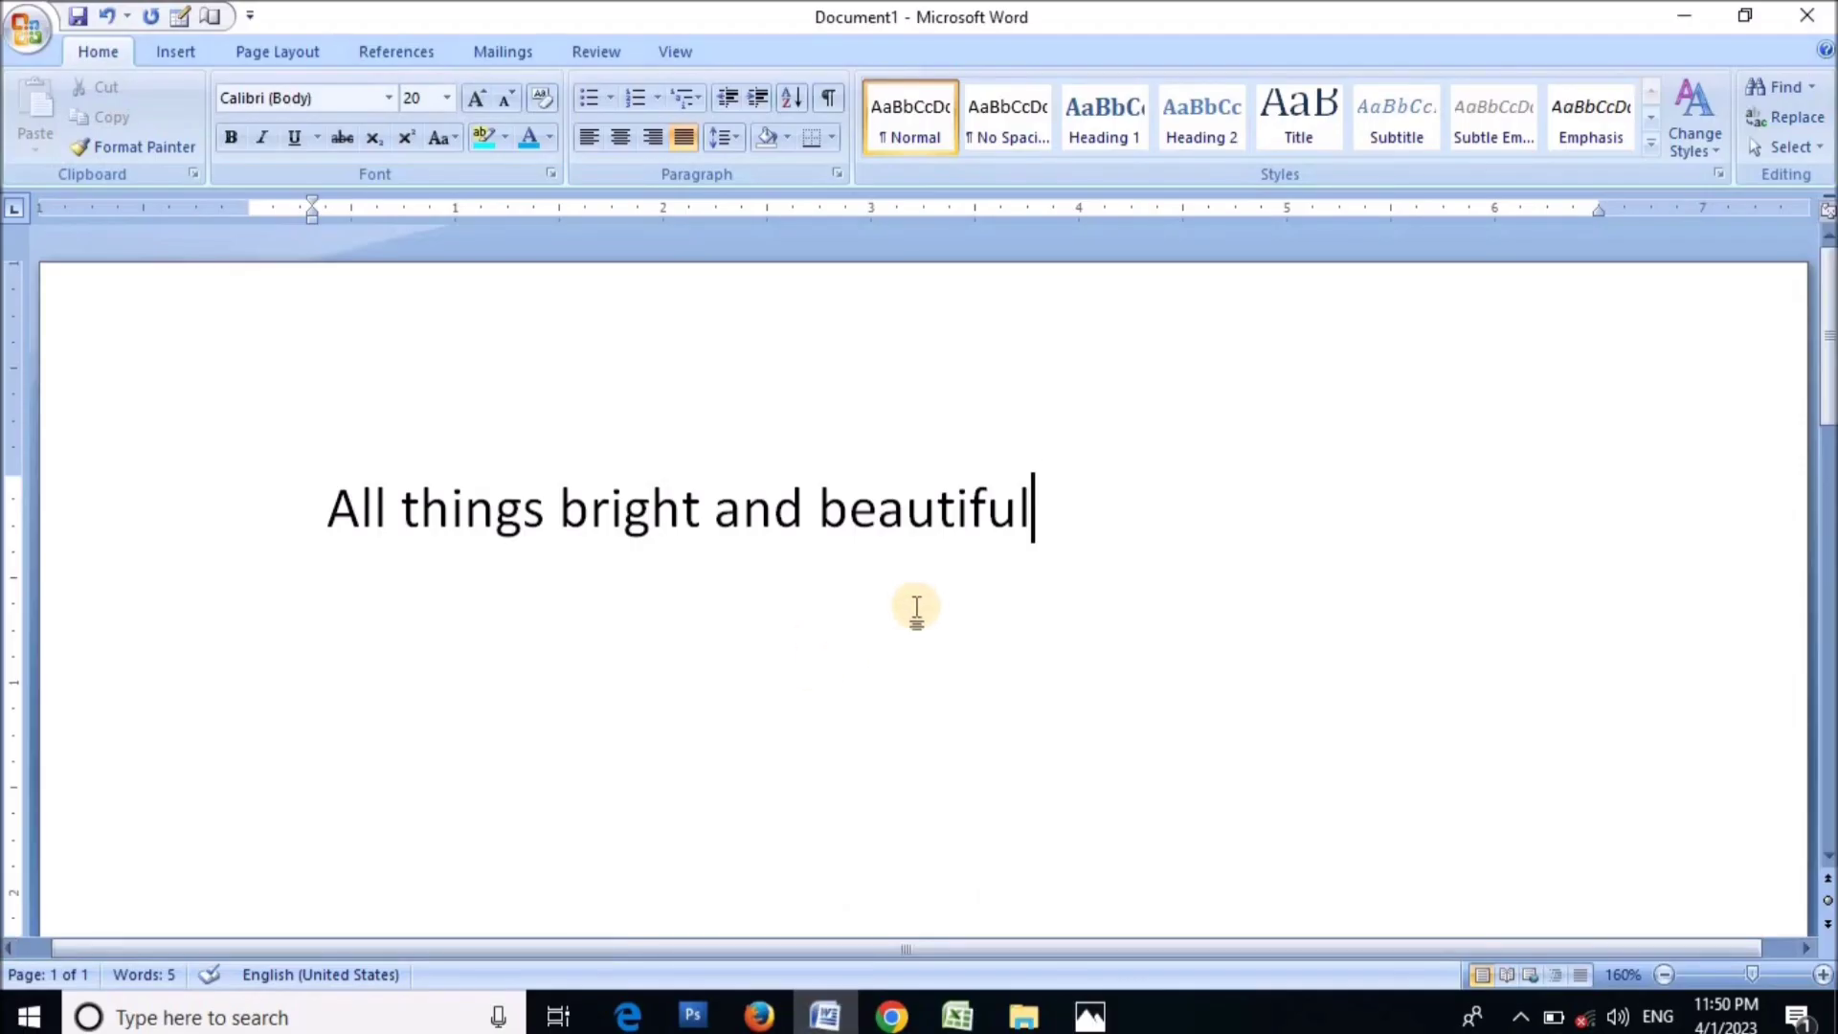
{"action": "key", "text": "BackSpace"}
{"action": "key", "text": "BackSpace"}
{"action": "key", "text": "BackSpace"}
{"action": "key", "text": "BackSpace"}
{"action": "key", "text": "BackSpace"}
{"action": "key", "text": "BackSpace"}
{"action": "key", "text": "BackSpace"}
{"action": "key", "text": "BackSpace"}
{"action": "key", "text": "BackSpace"}
{"action": "key", "text": "BackSpace"}
{"action": "key", "text": "BackSpace"}
{"action": "key", "text": "BackSpace"}
{"action": "key", "text": "BackSpace"}
{"action": "key", "text": "BackSpace"}
{"action": "key", "text": "BackSpace"}
{"action": "key", "text": "BackSpace"}
{"action": "key", "text": "BackSpace"}
{"action": "key", "text": "BackSpace"}
{"action": "key", "text": "BackSpace"}
{"action": "key", "text": "BackSpace"}
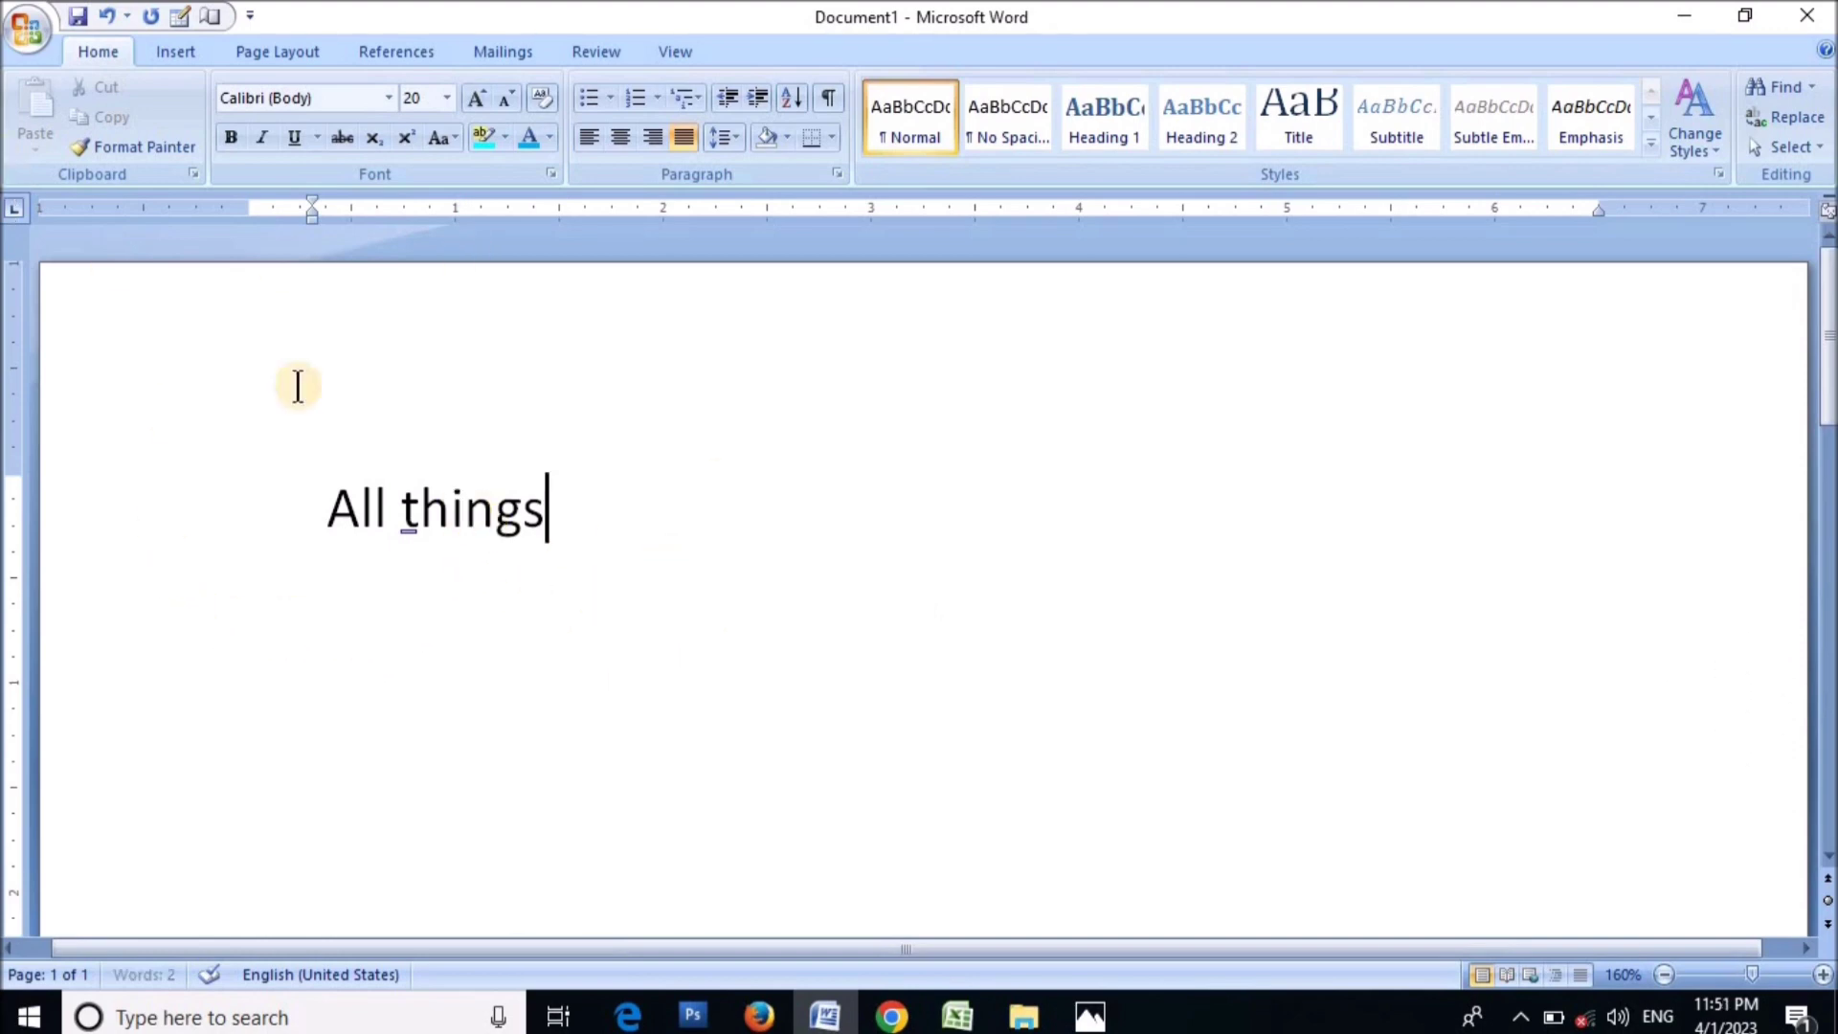
{"action": "left_click", "coordinate": [106, 14]}
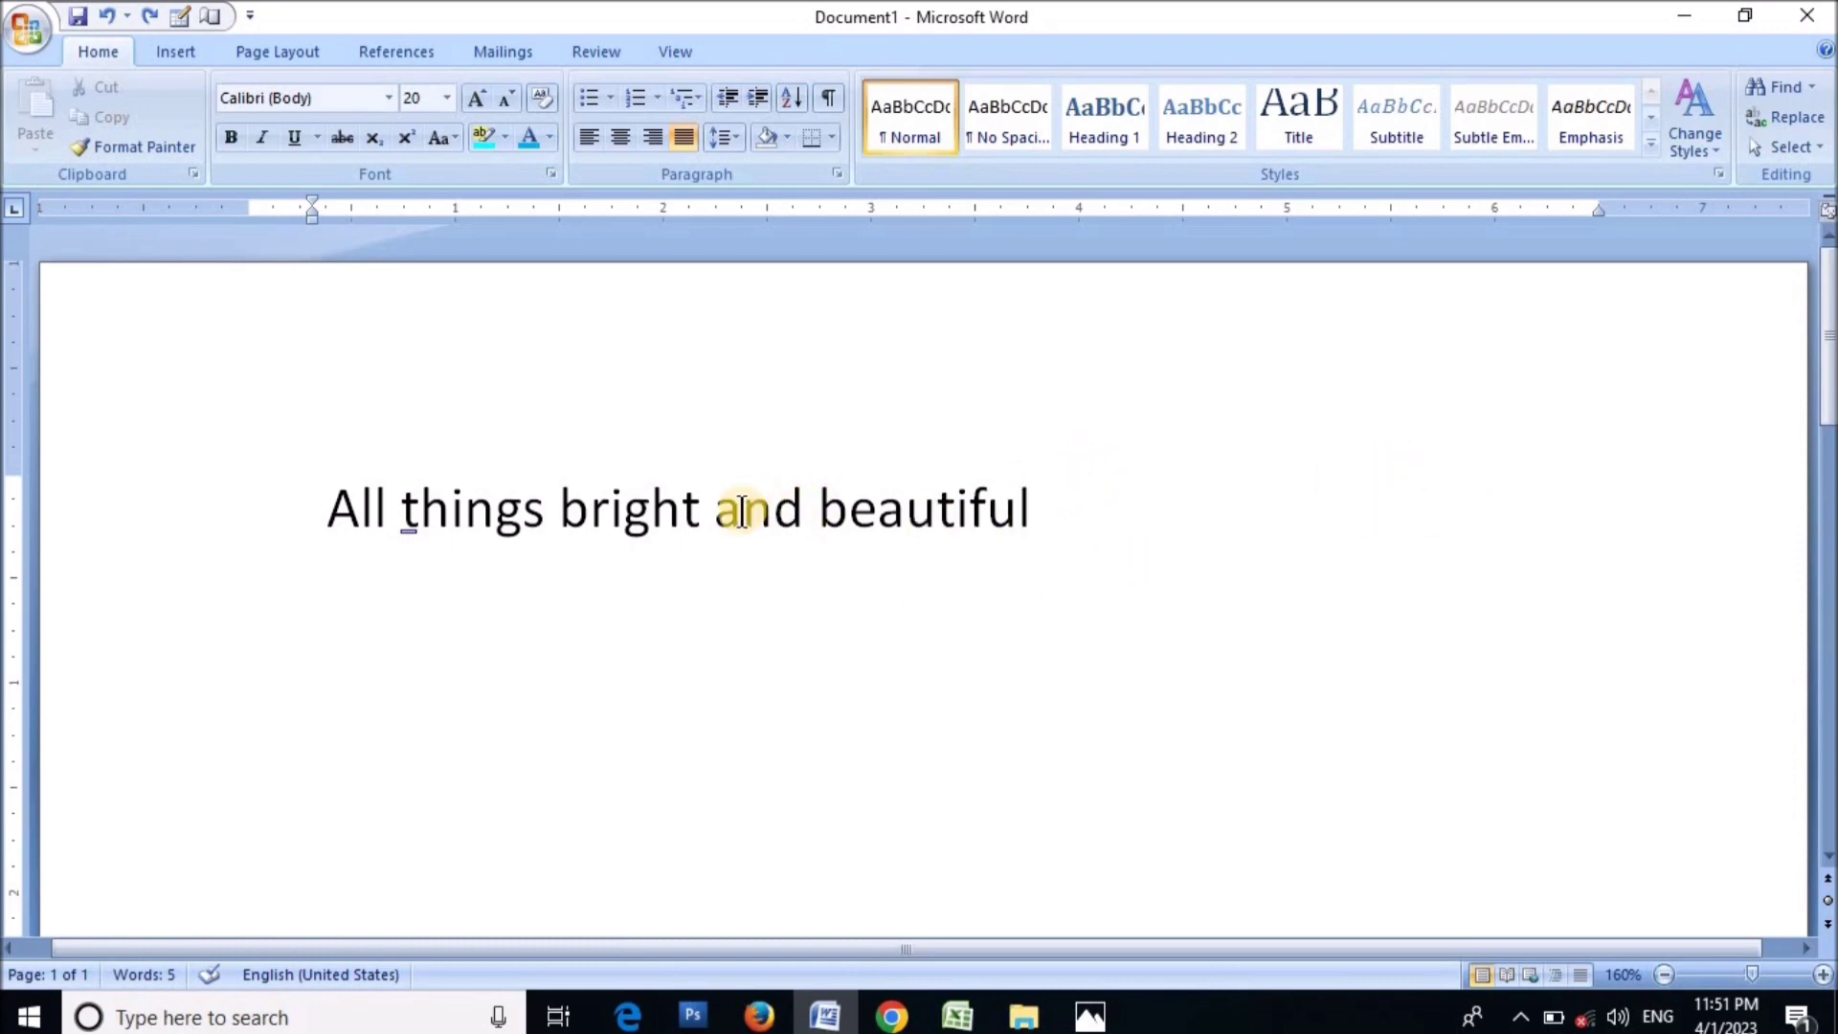
Place the cursor before "beautiful", consult the keyboard photo, and delete the word's first seven letters forwards.
{"action": "left_click", "coordinate": [818, 515]}
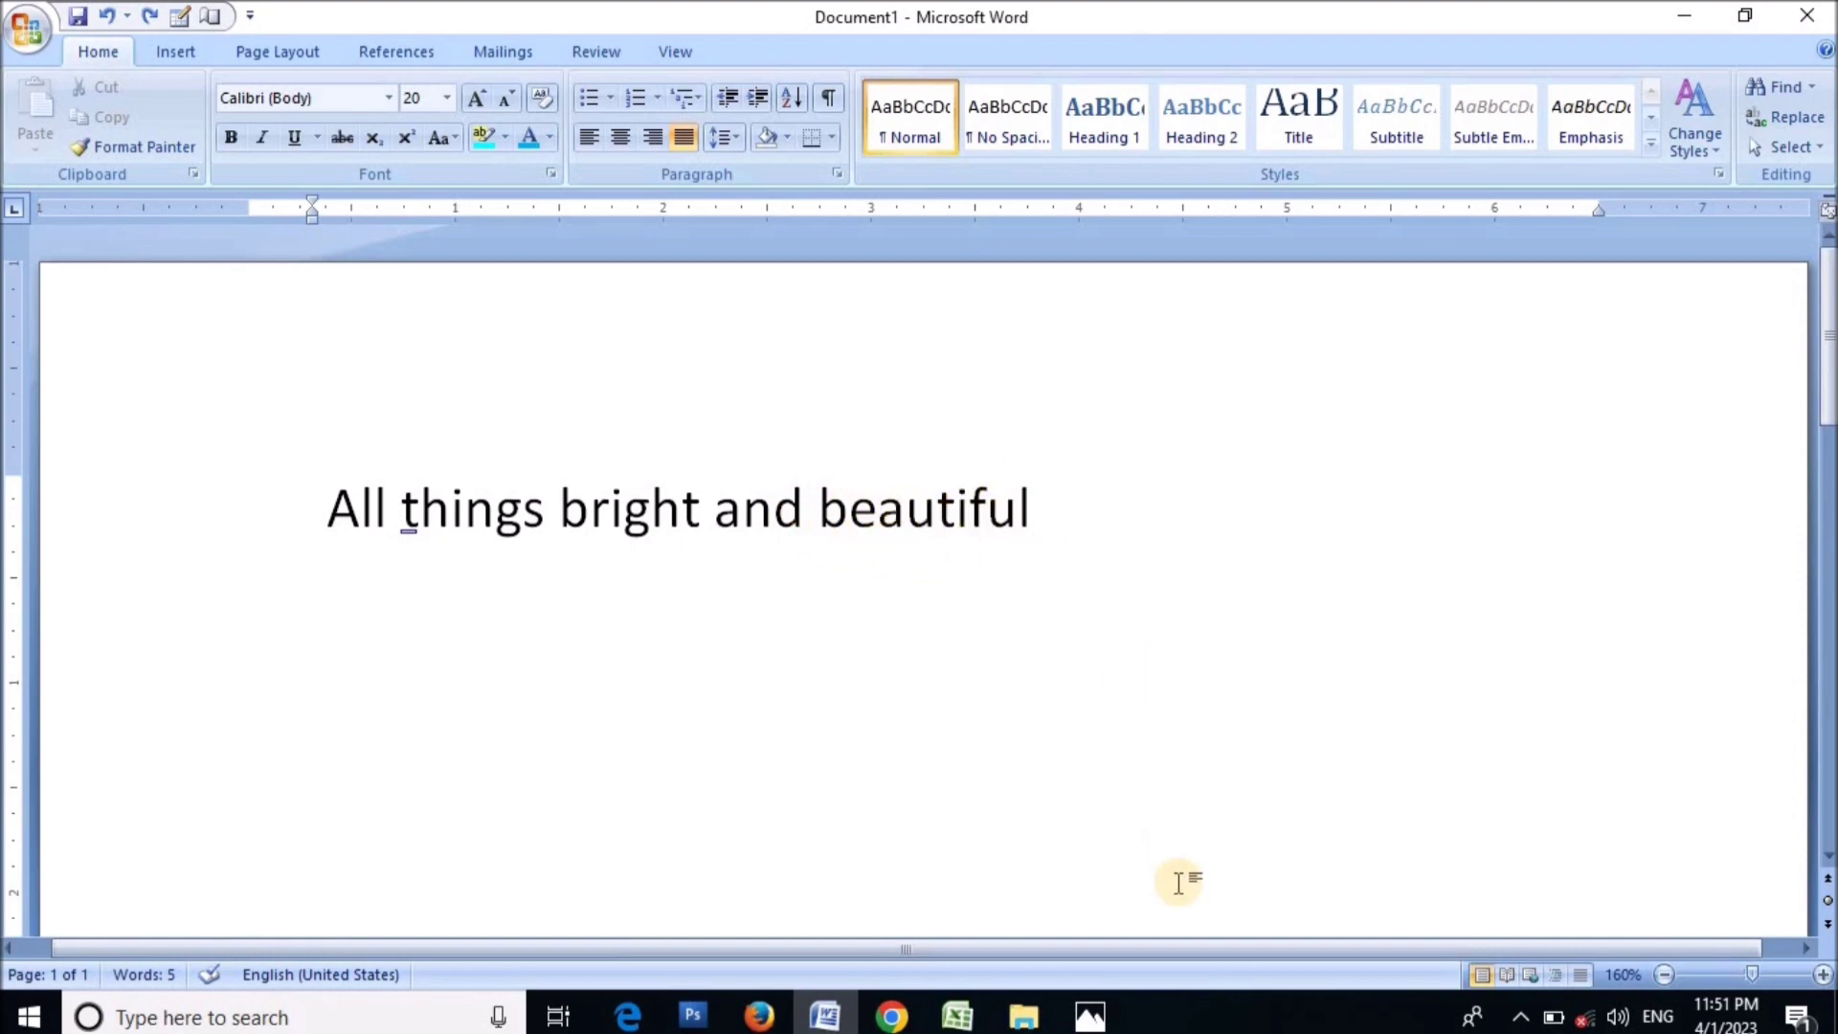
{"action": "left_click", "coordinate": [1090, 1016]}
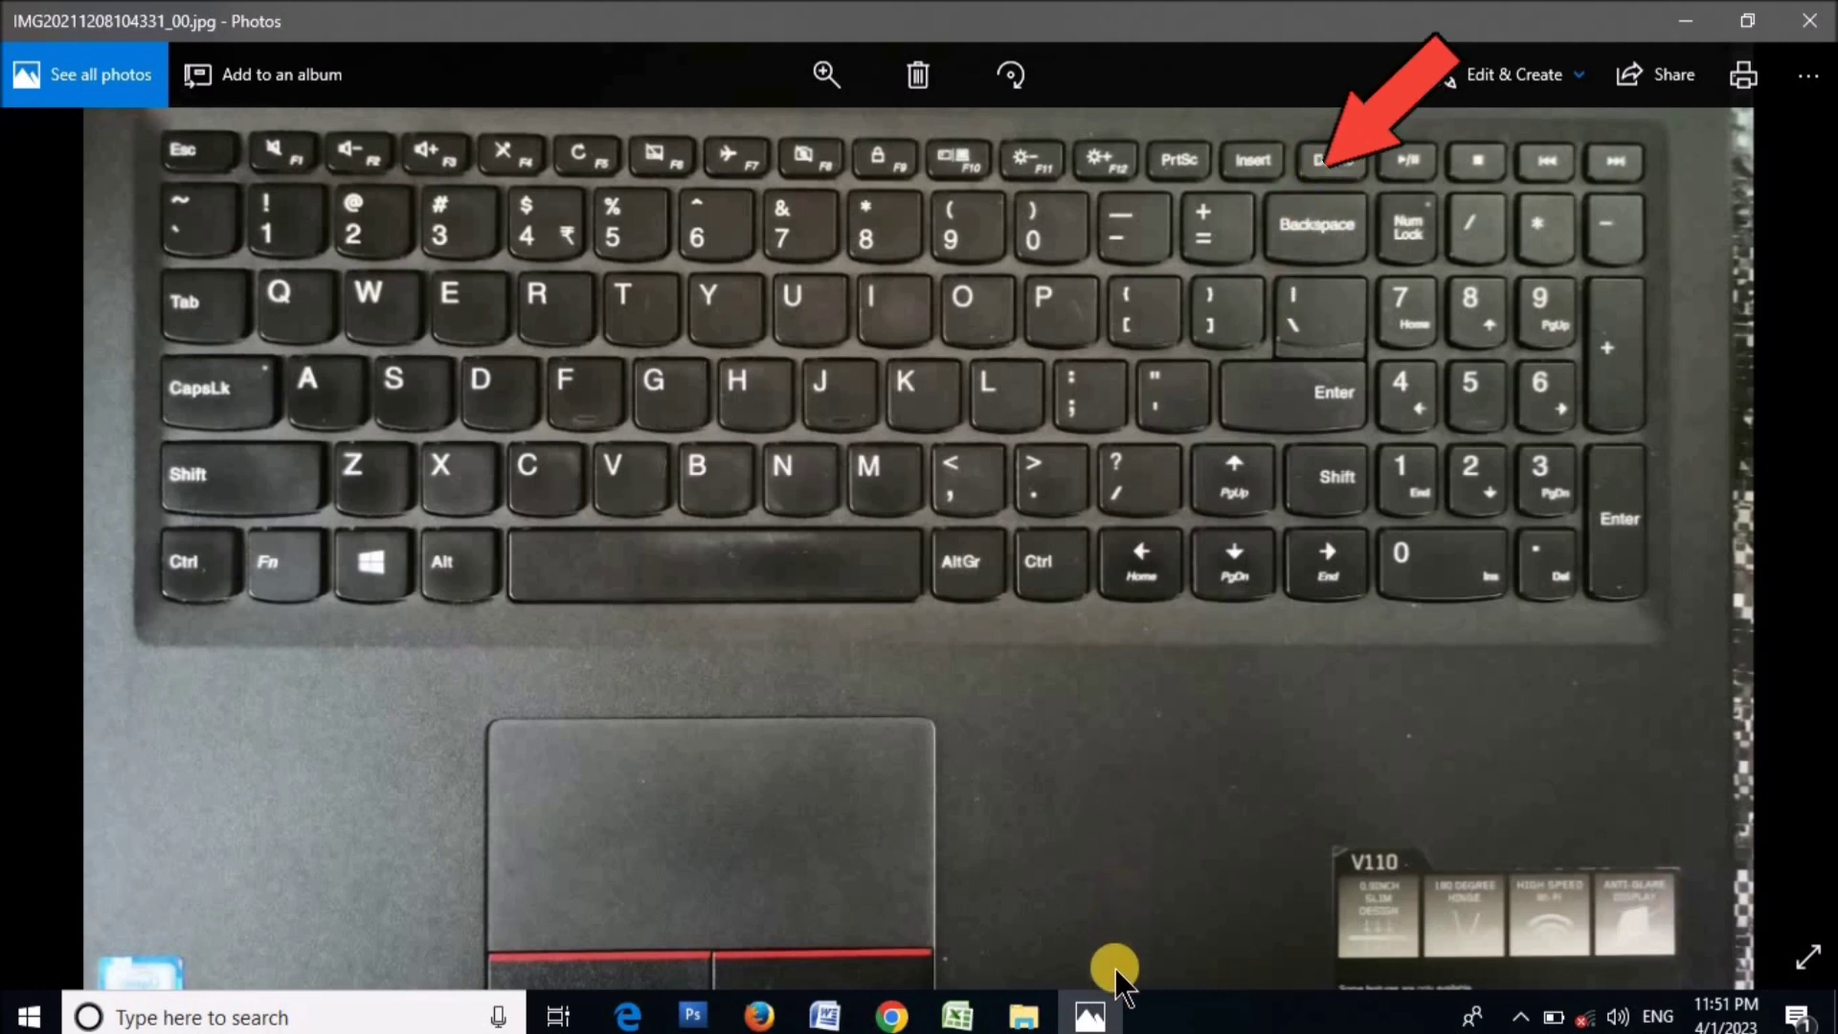
{"action": "left_click", "coordinate": [825, 1015]}
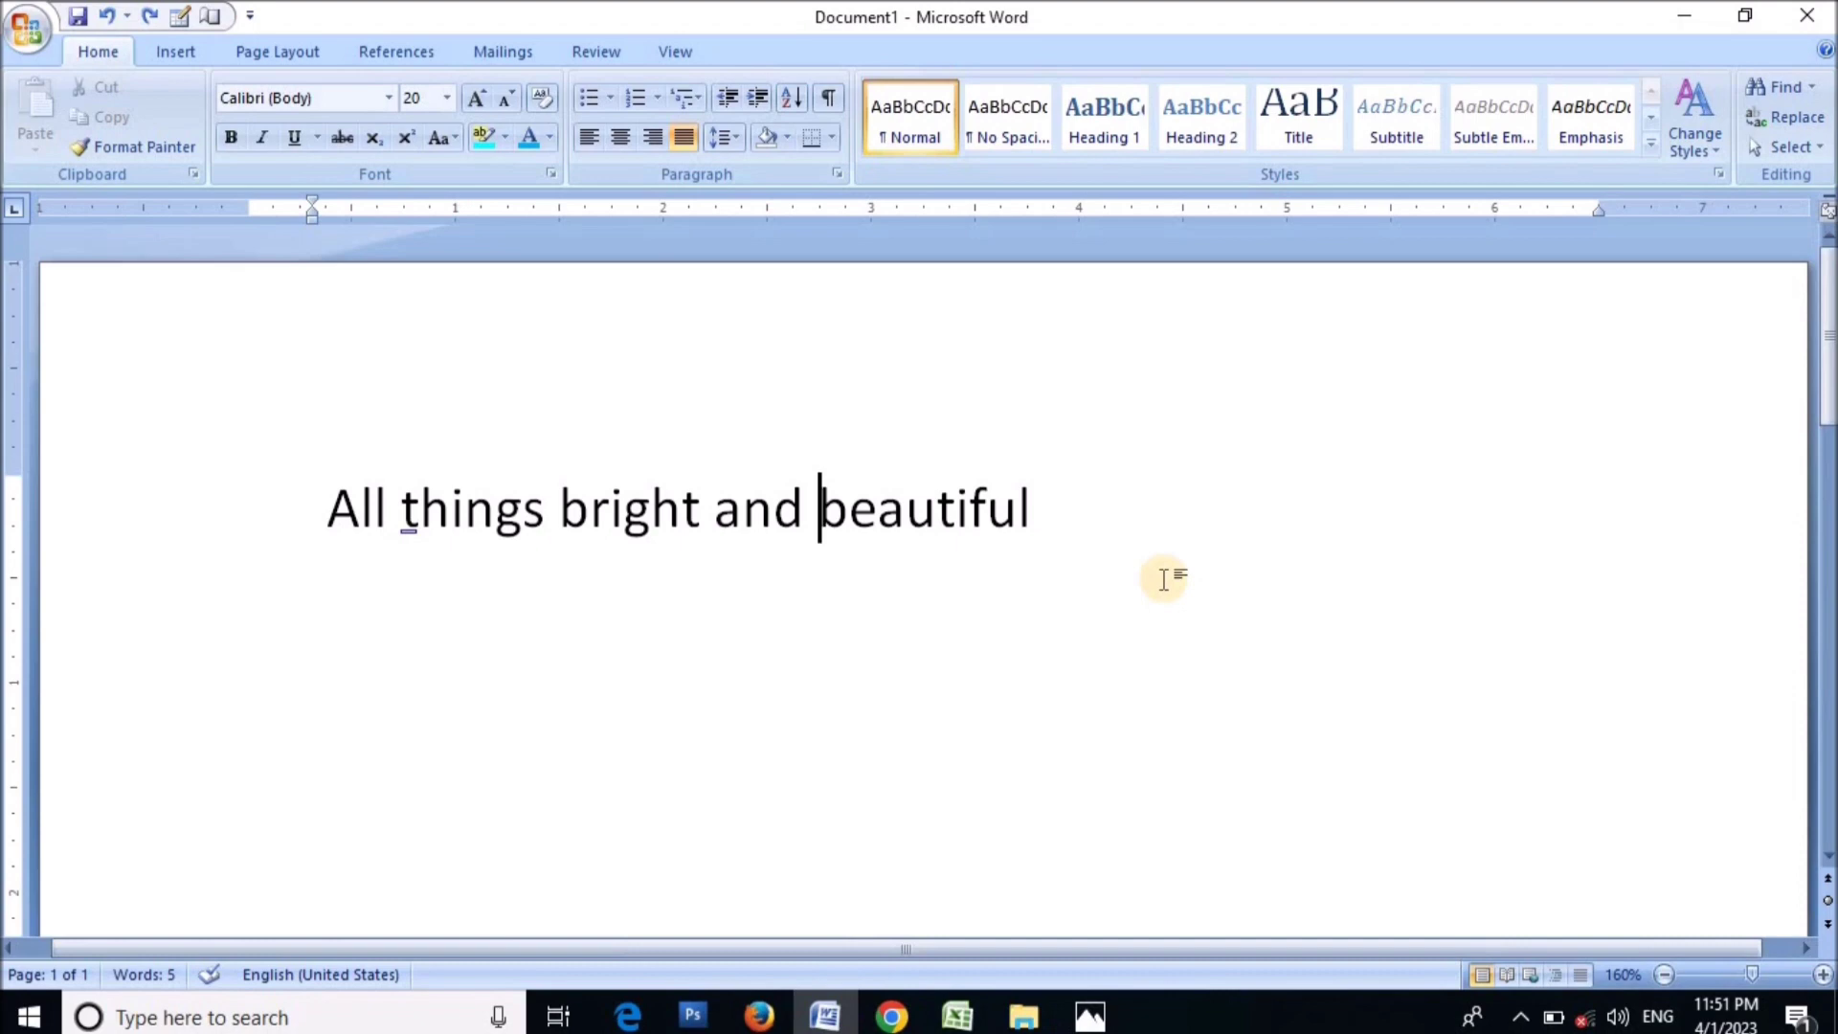
{"action": "key", "text": "Delete"}
{"action": "key", "text": "Delete"}
{"action": "key", "text": "Delete"}
{"action": "key", "text": "Delete"}
{"action": "key", "text": "Delete"}
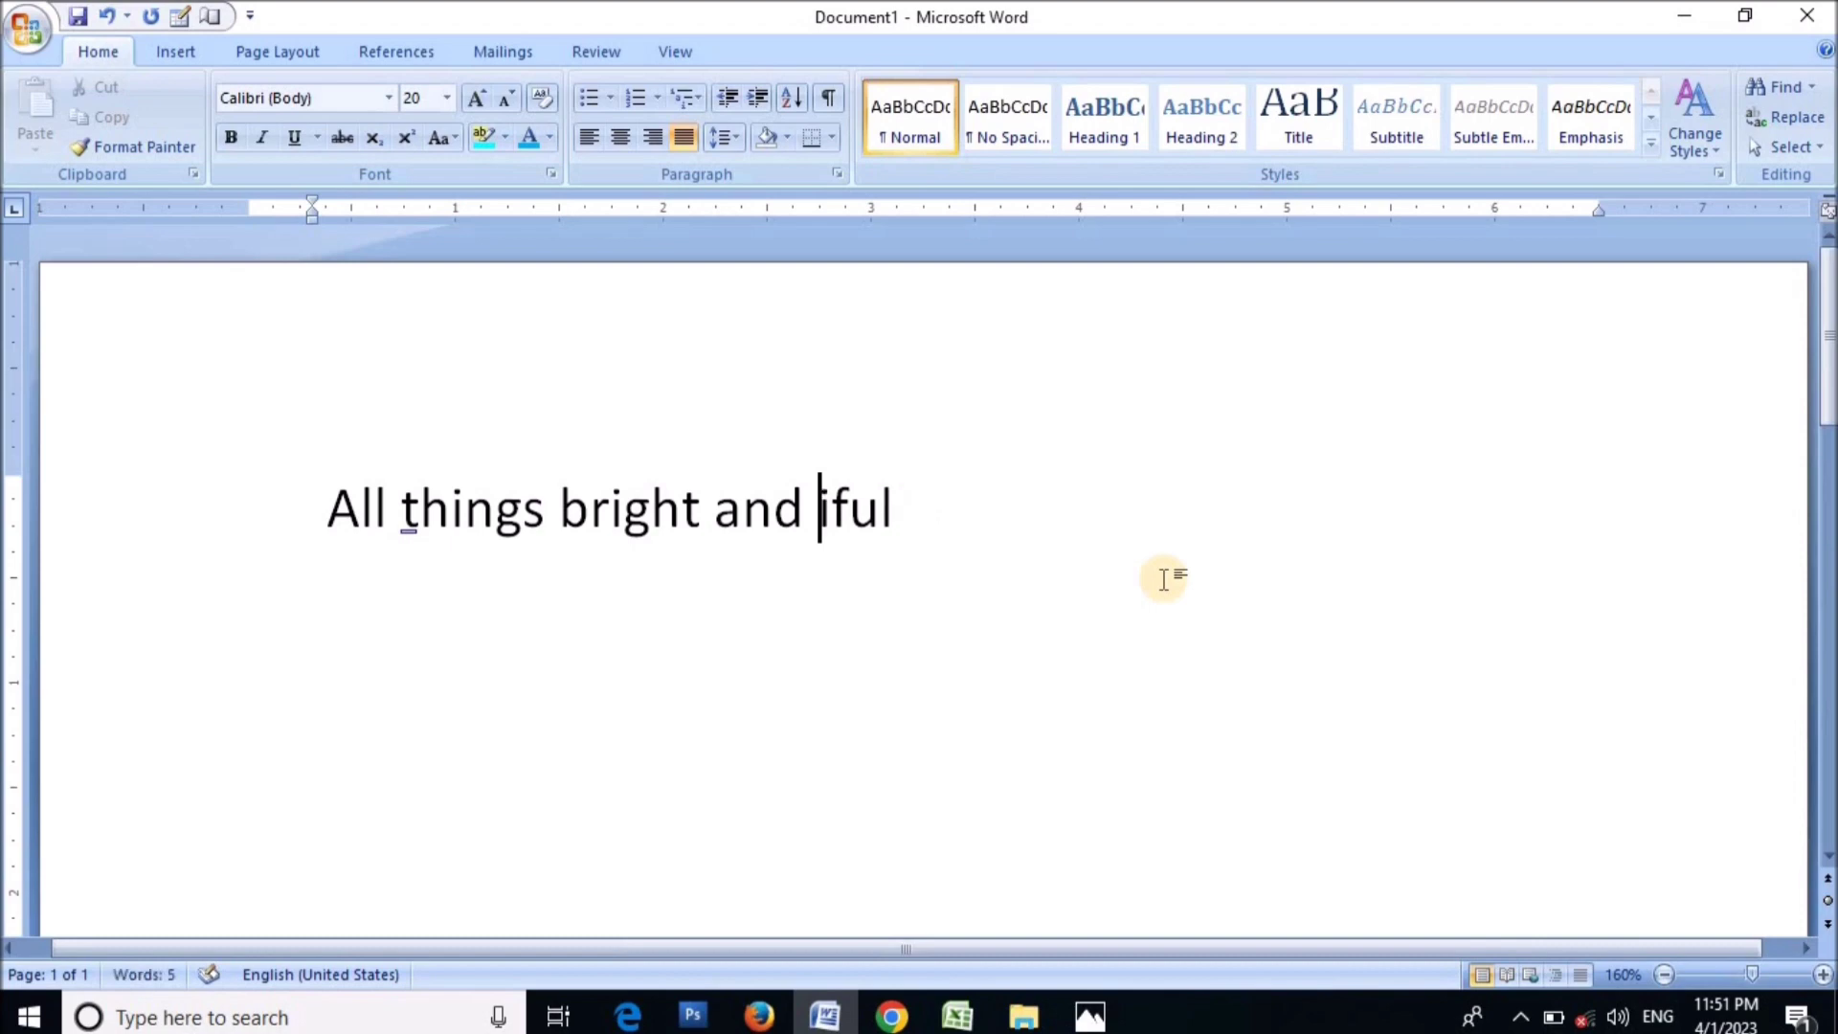
{"action": "key", "text": "Delete"}
{"action": "key", "text": "Delete"}
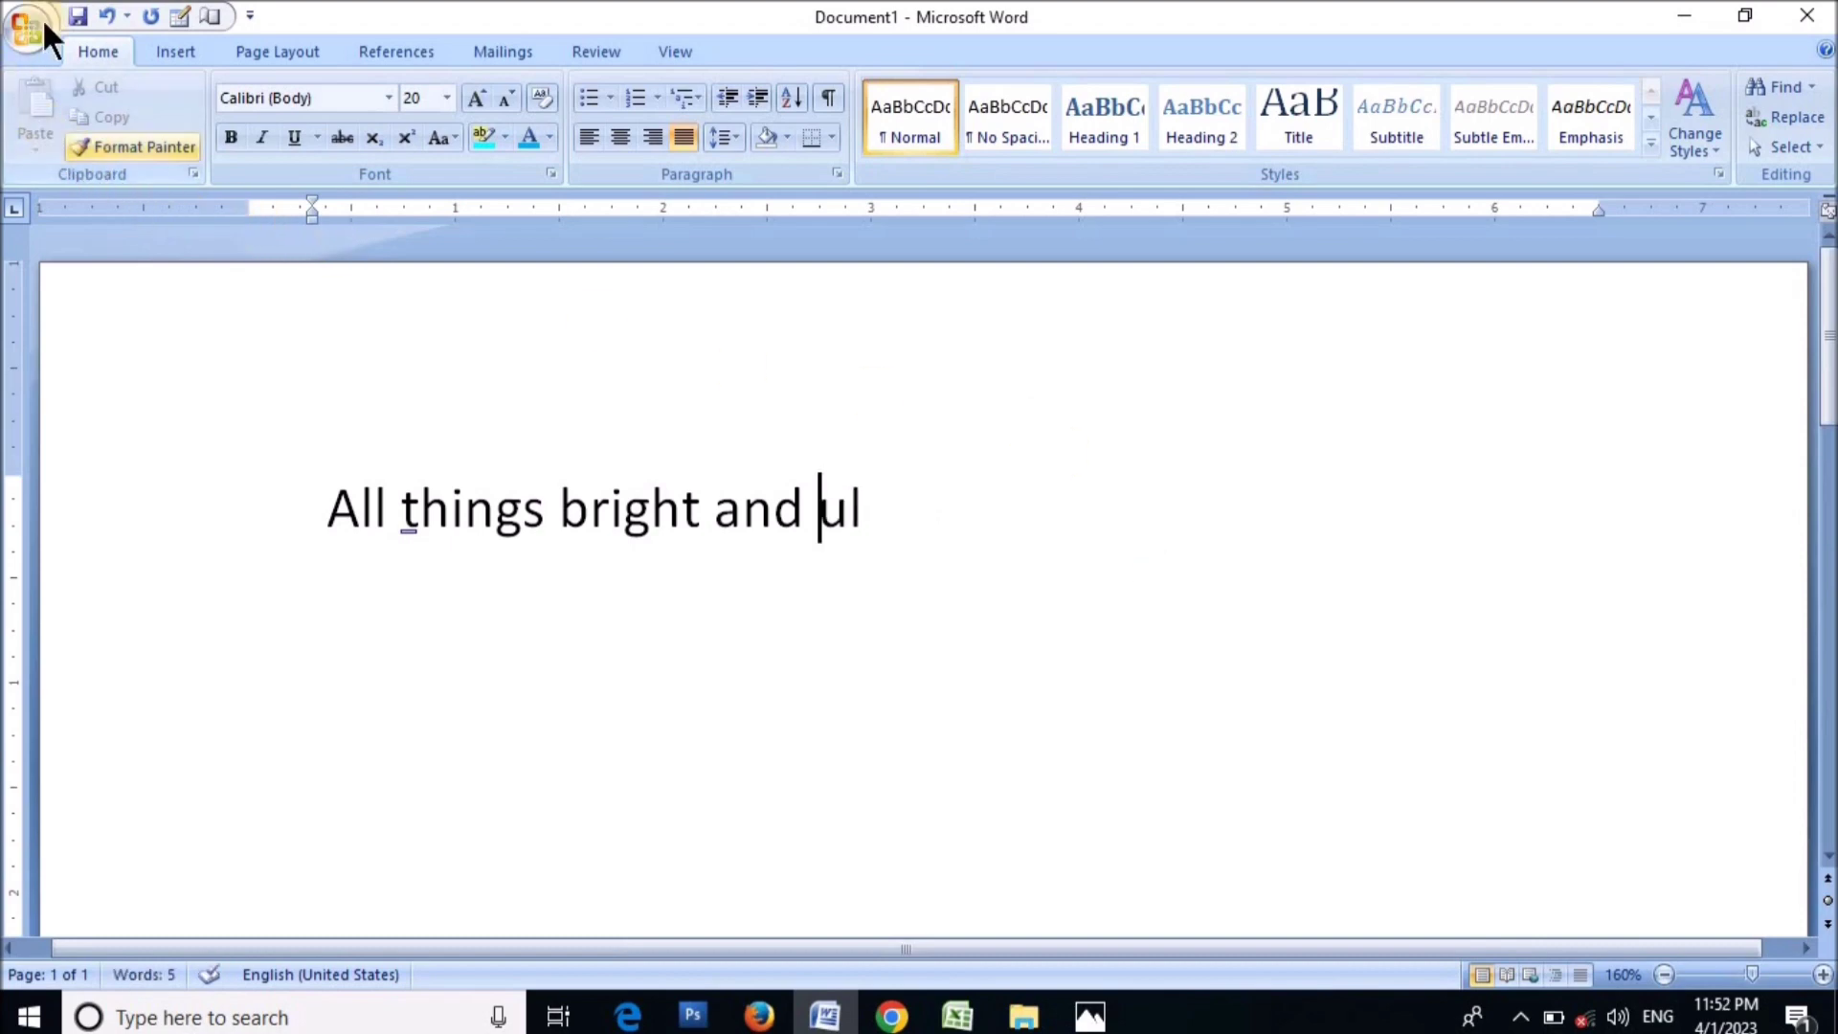
Undo the letter deletions to restore the word "beautiful".
{"action": "left_click", "coordinate": [105, 15]}
{"action": "left_click", "coordinate": [105, 14]}
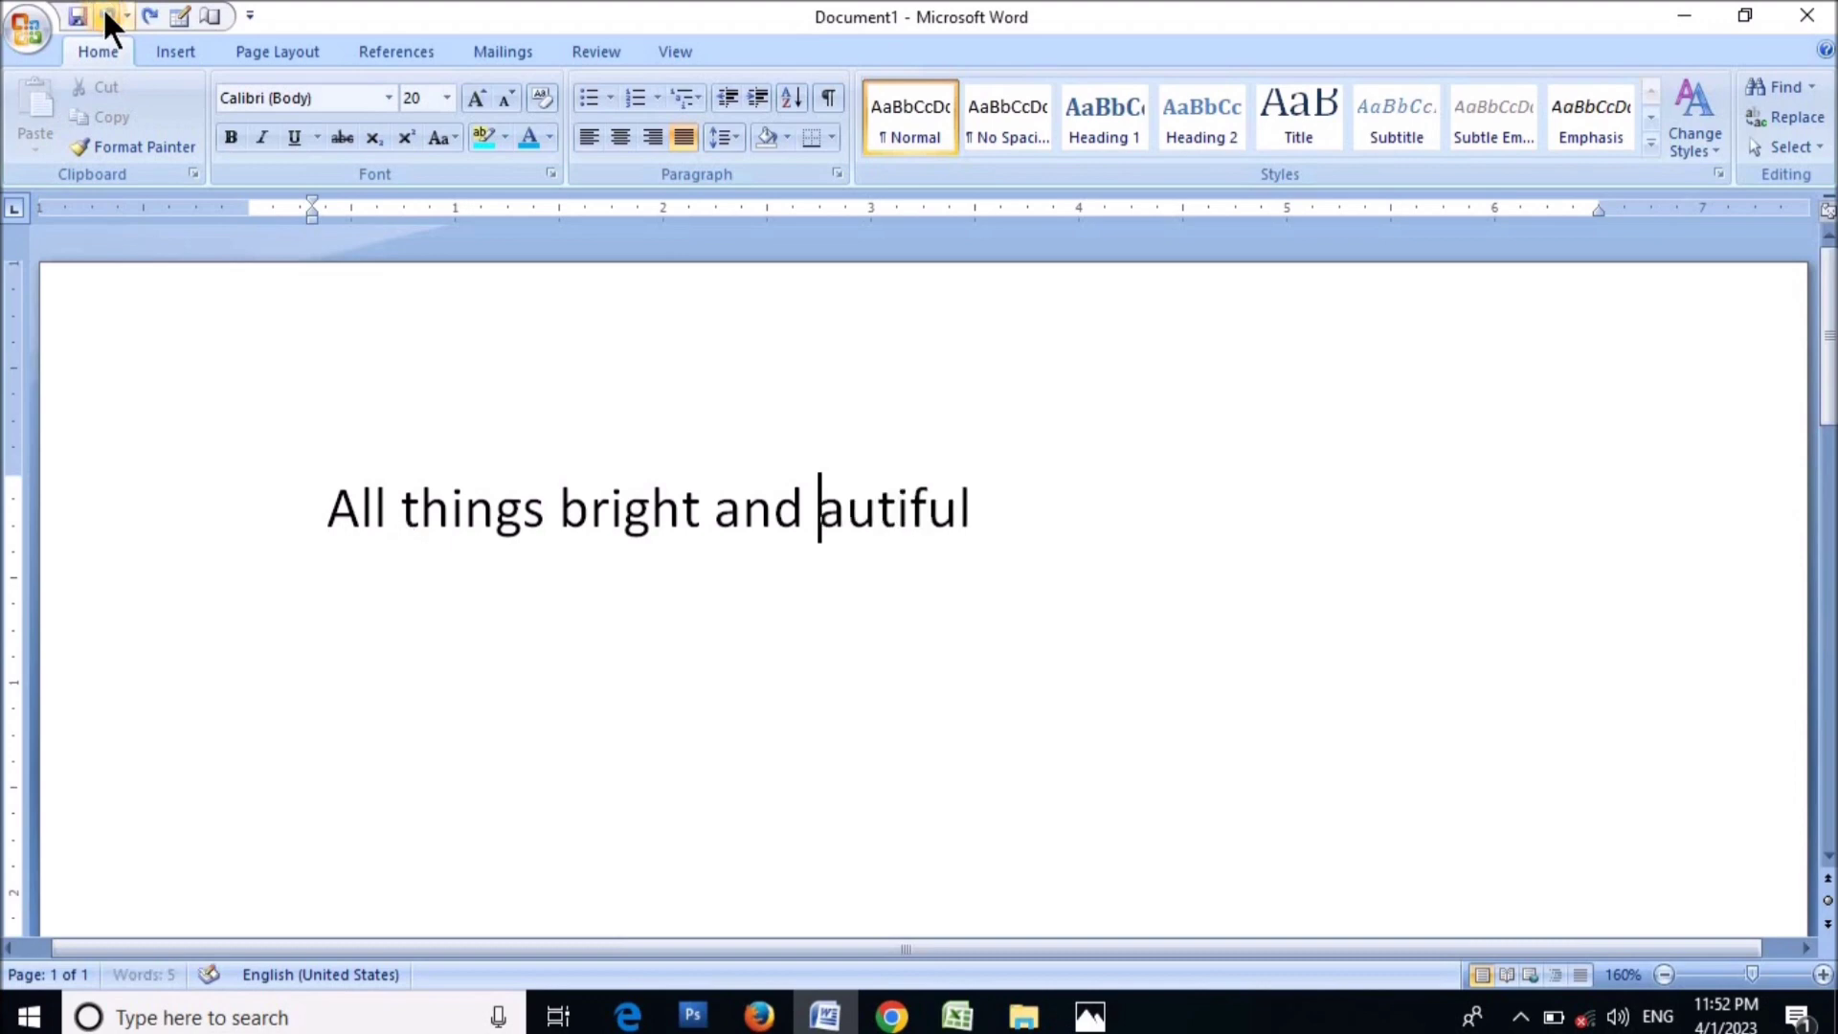
{"action": "left_click", "coordinate": [105, 14]}
{"action": "left_click", "coordinate": [105, 14]}
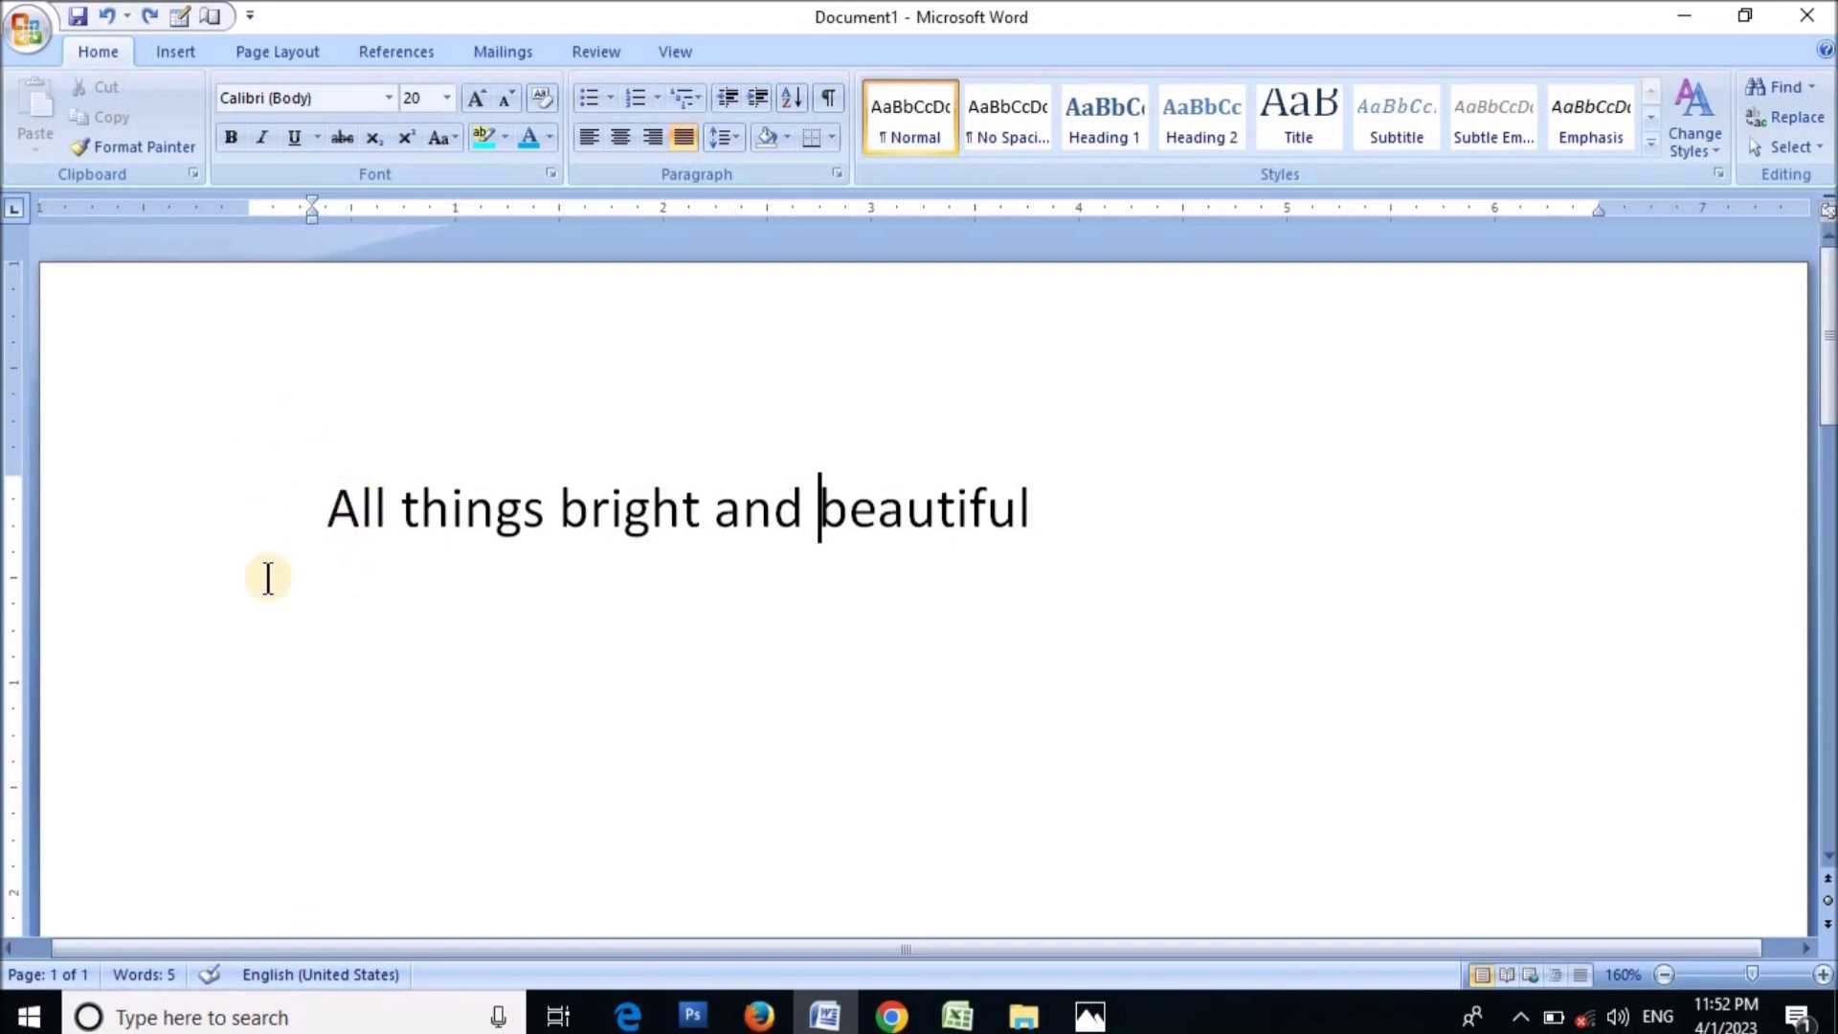
Select the whole sentence "All things bright and beautiful", consult the keyboard photo, and delete the selection.
{"action": "triple_click", "coordinate": [323, 499]}
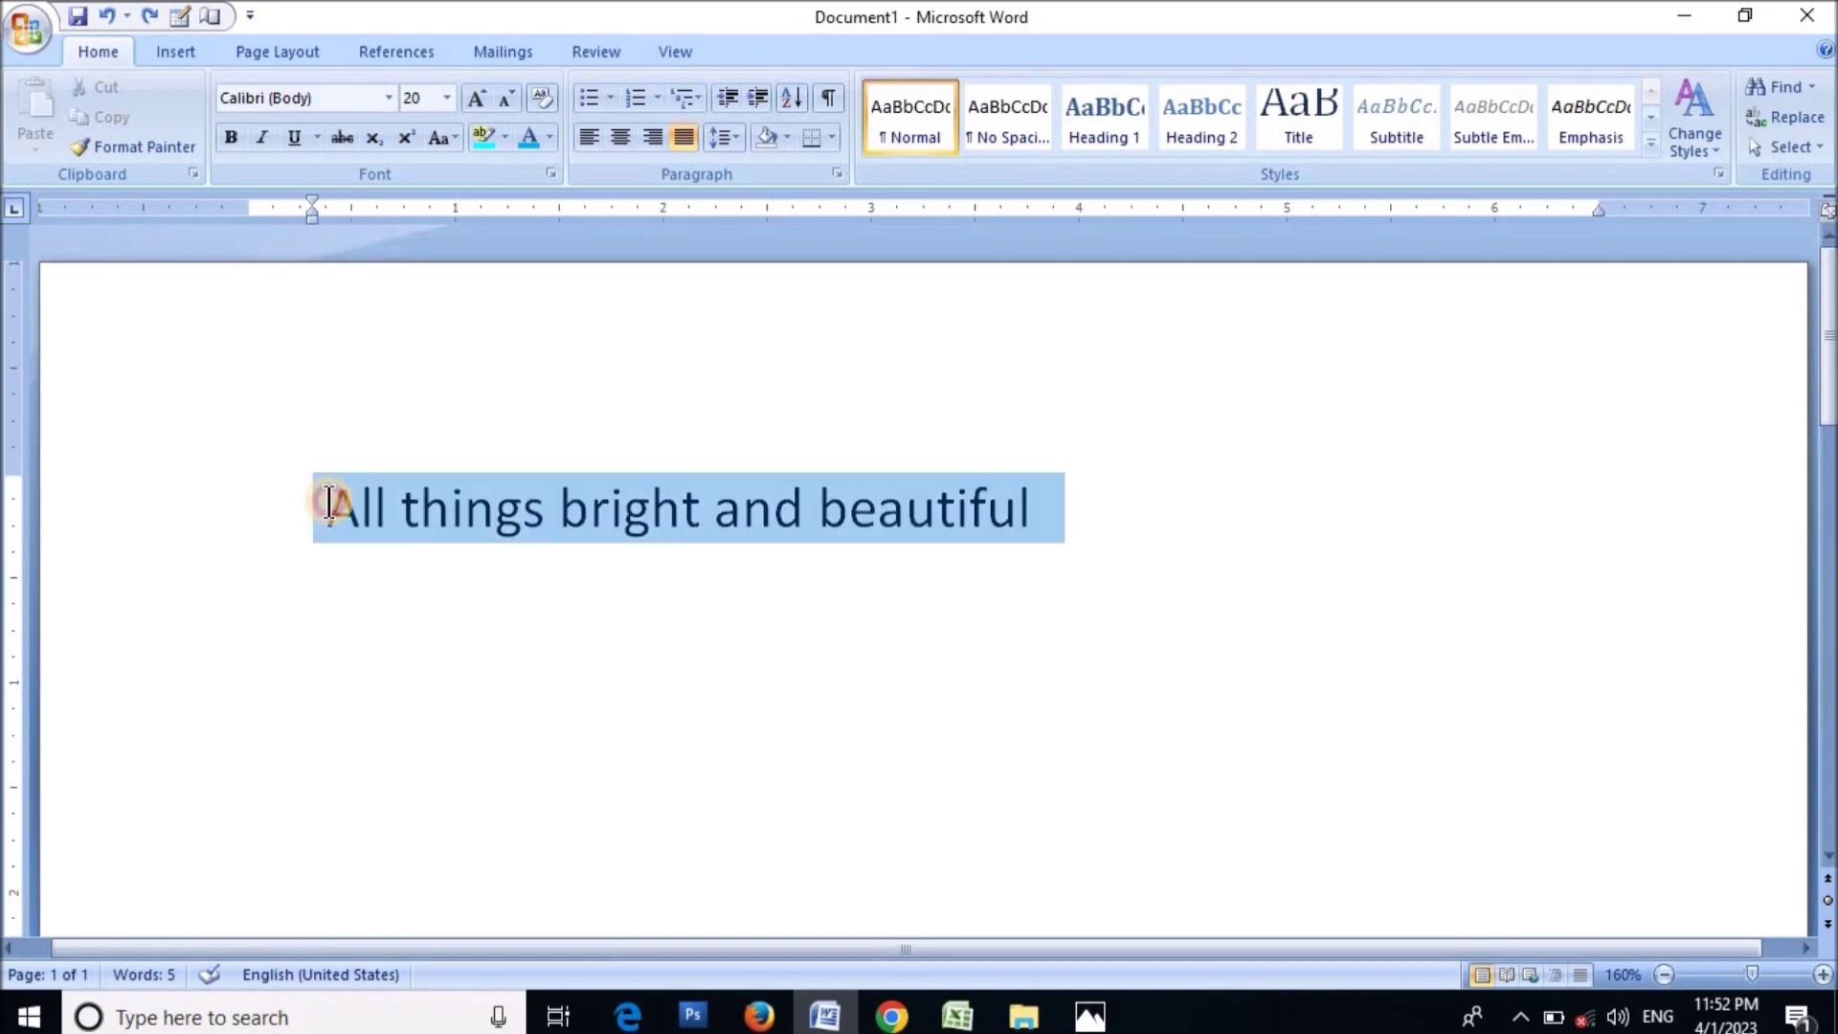
{"action": "left_click", "coordinate": [328, 504]}
{"action": "left_click_drag", "start_coordinate": [330, 505], "coordinate": [1019, 525]}
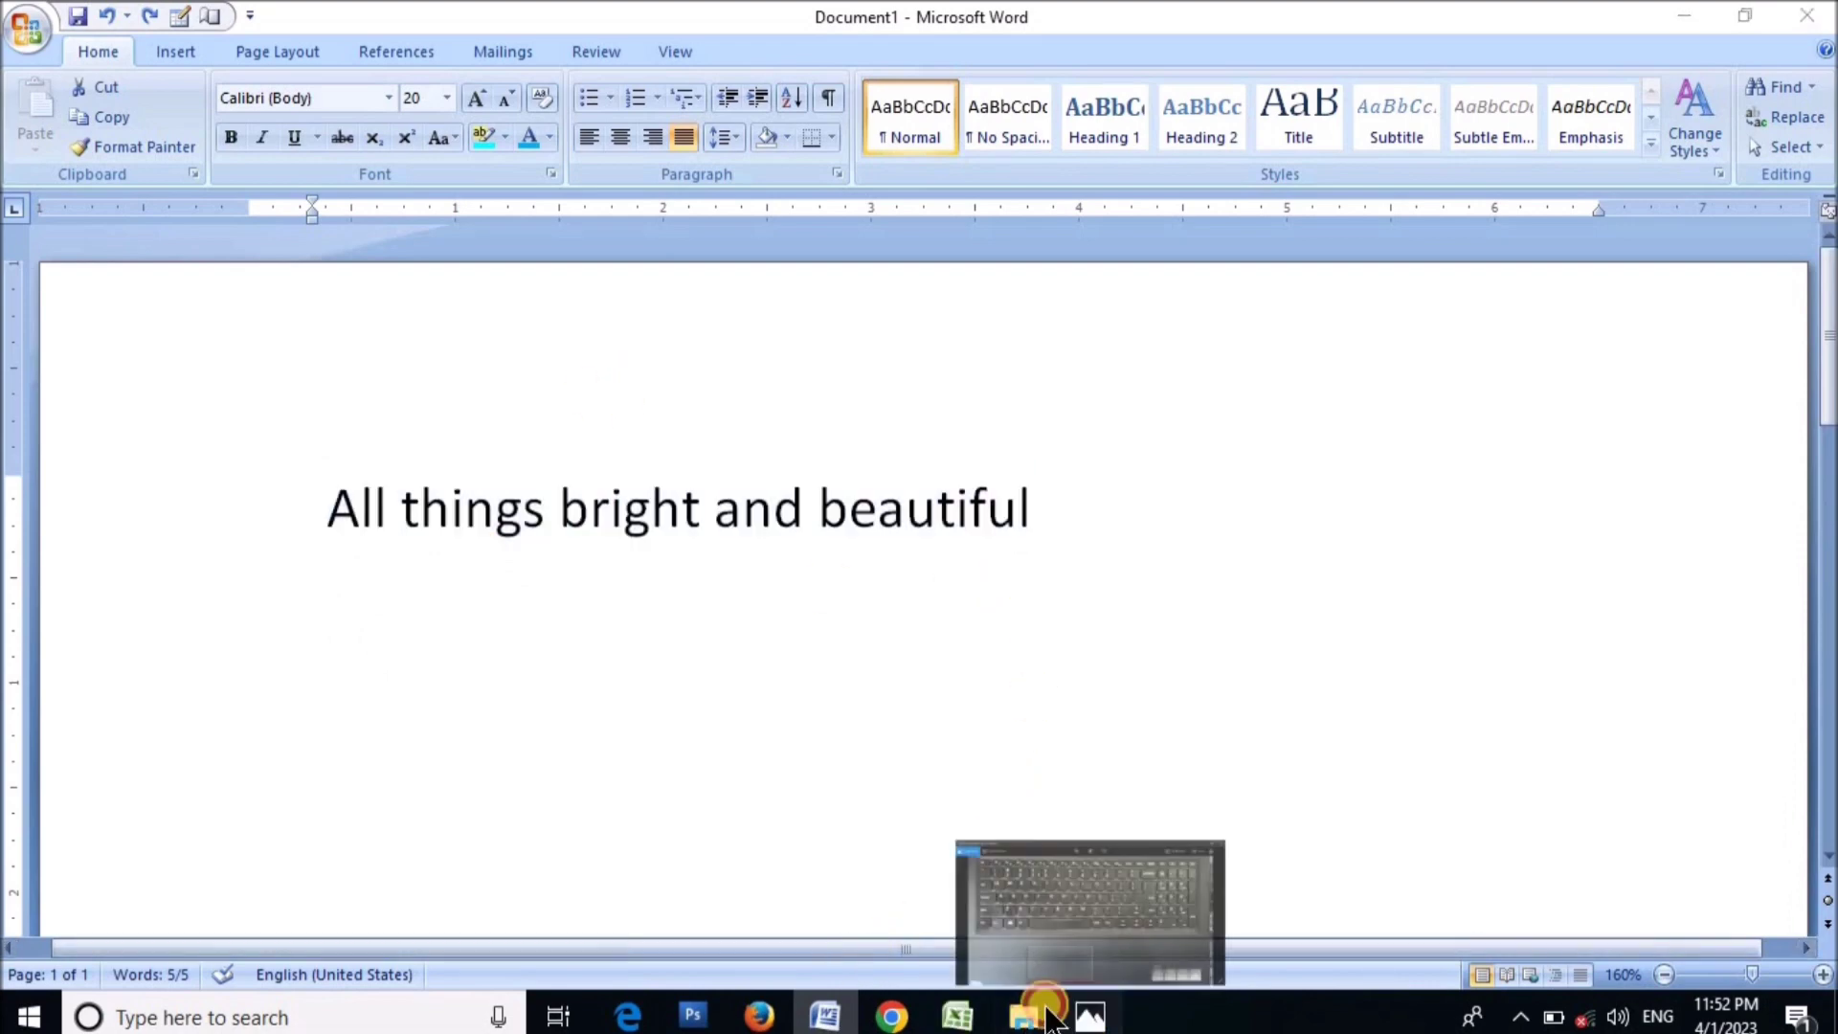
{"action": "left_click", "coordinate": [1088, 1016]}
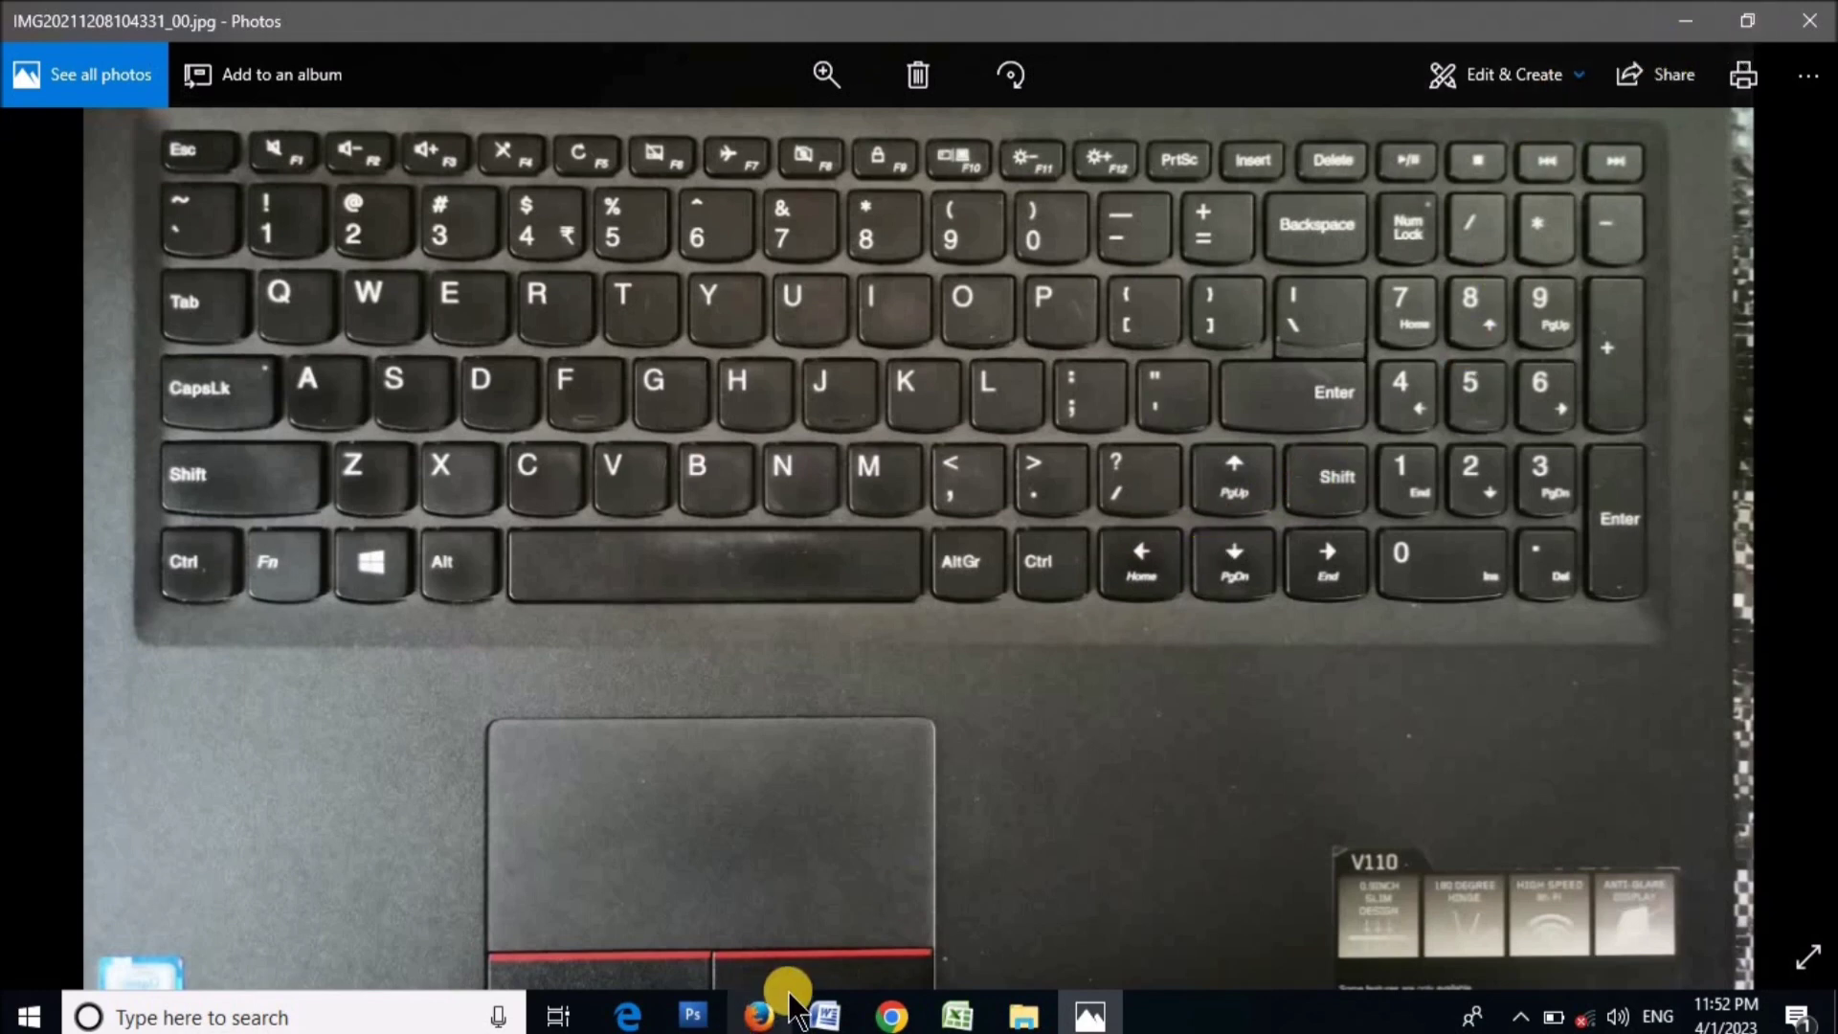
{"action": "left_click", "coordinate": [822, 1016]}
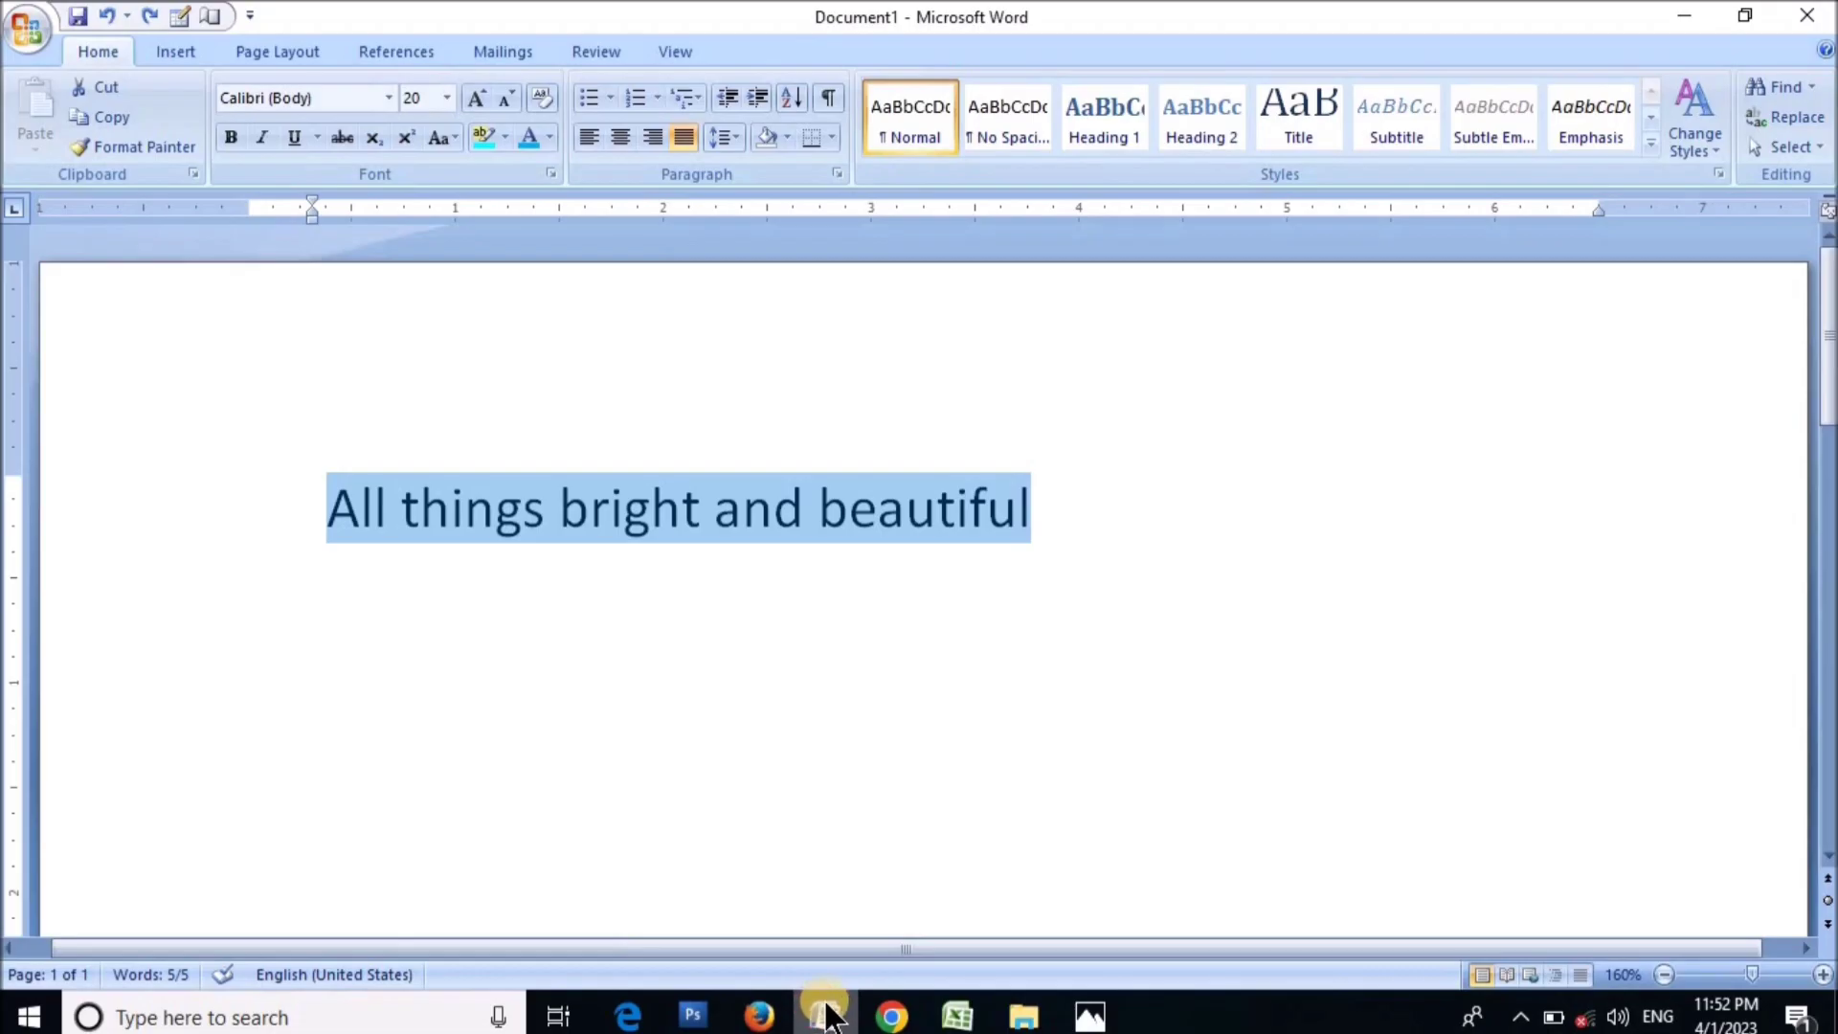
{"action": "key", "text": "Delete"}
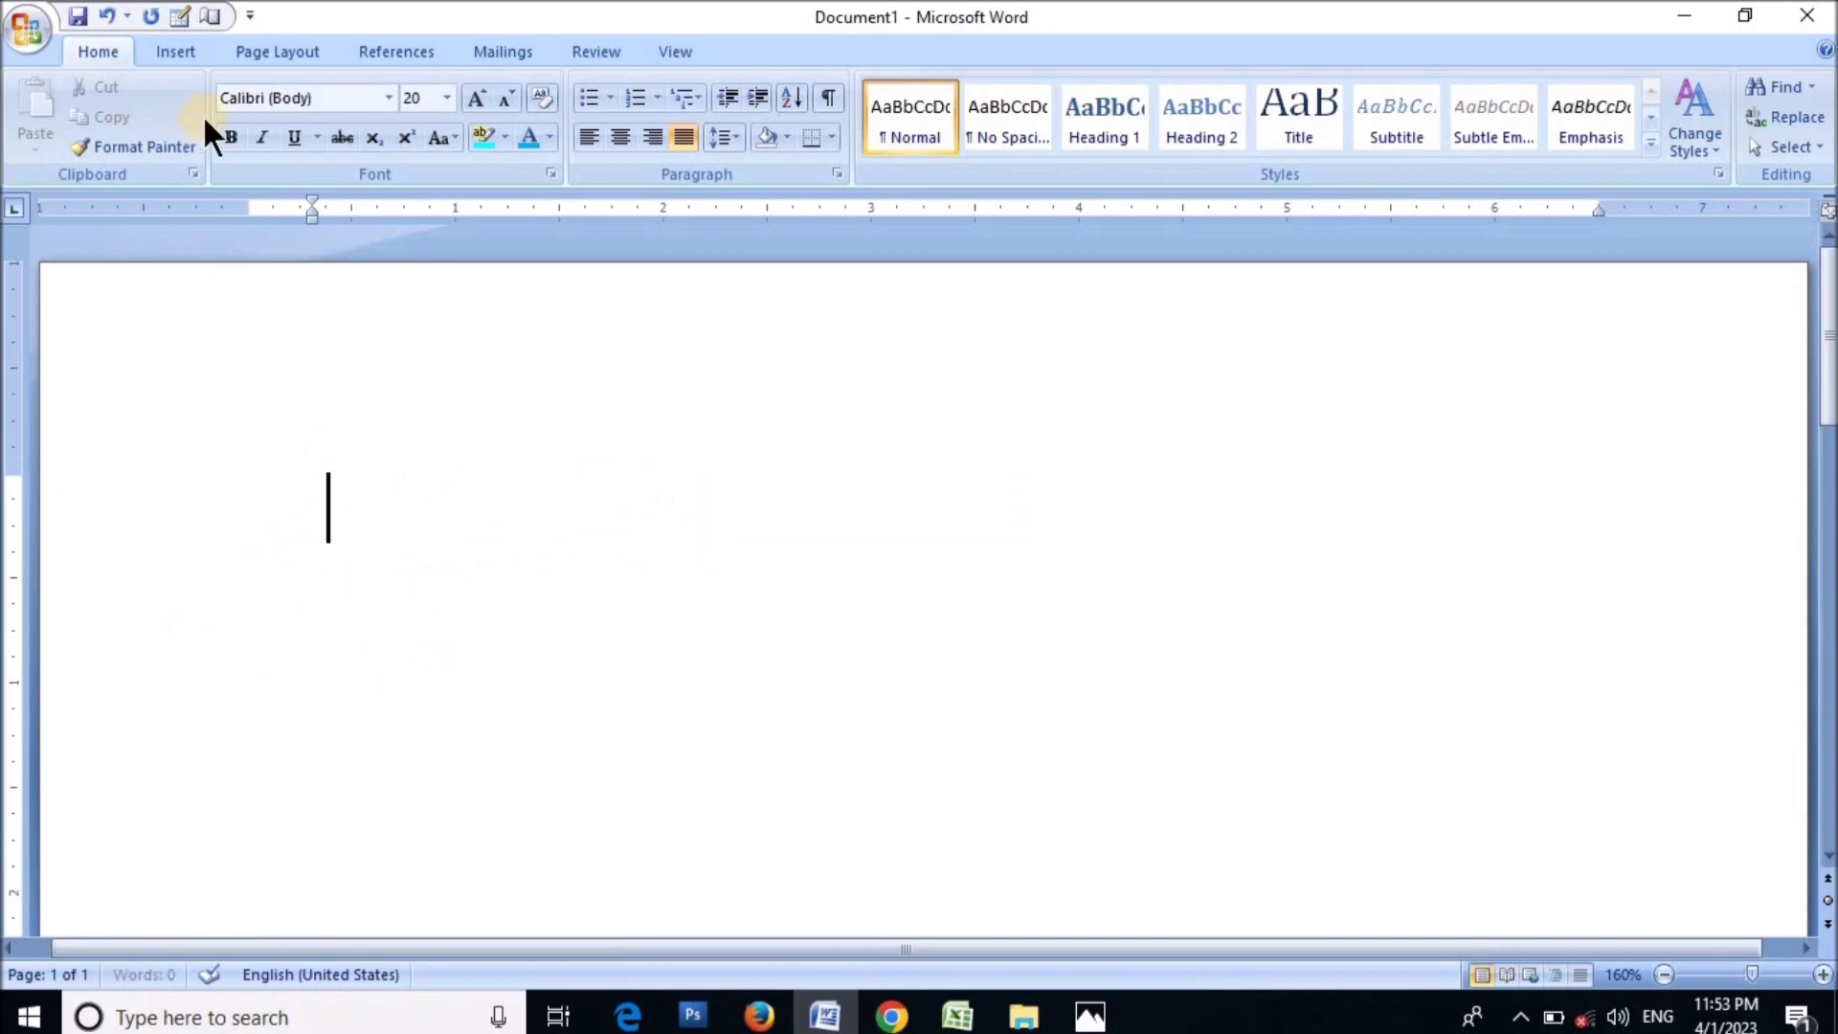
Undo the deletion of the whole sentence and deselect the text with the cursor at its end.
{"action": "left_click", "coordinate": [103, 13]}
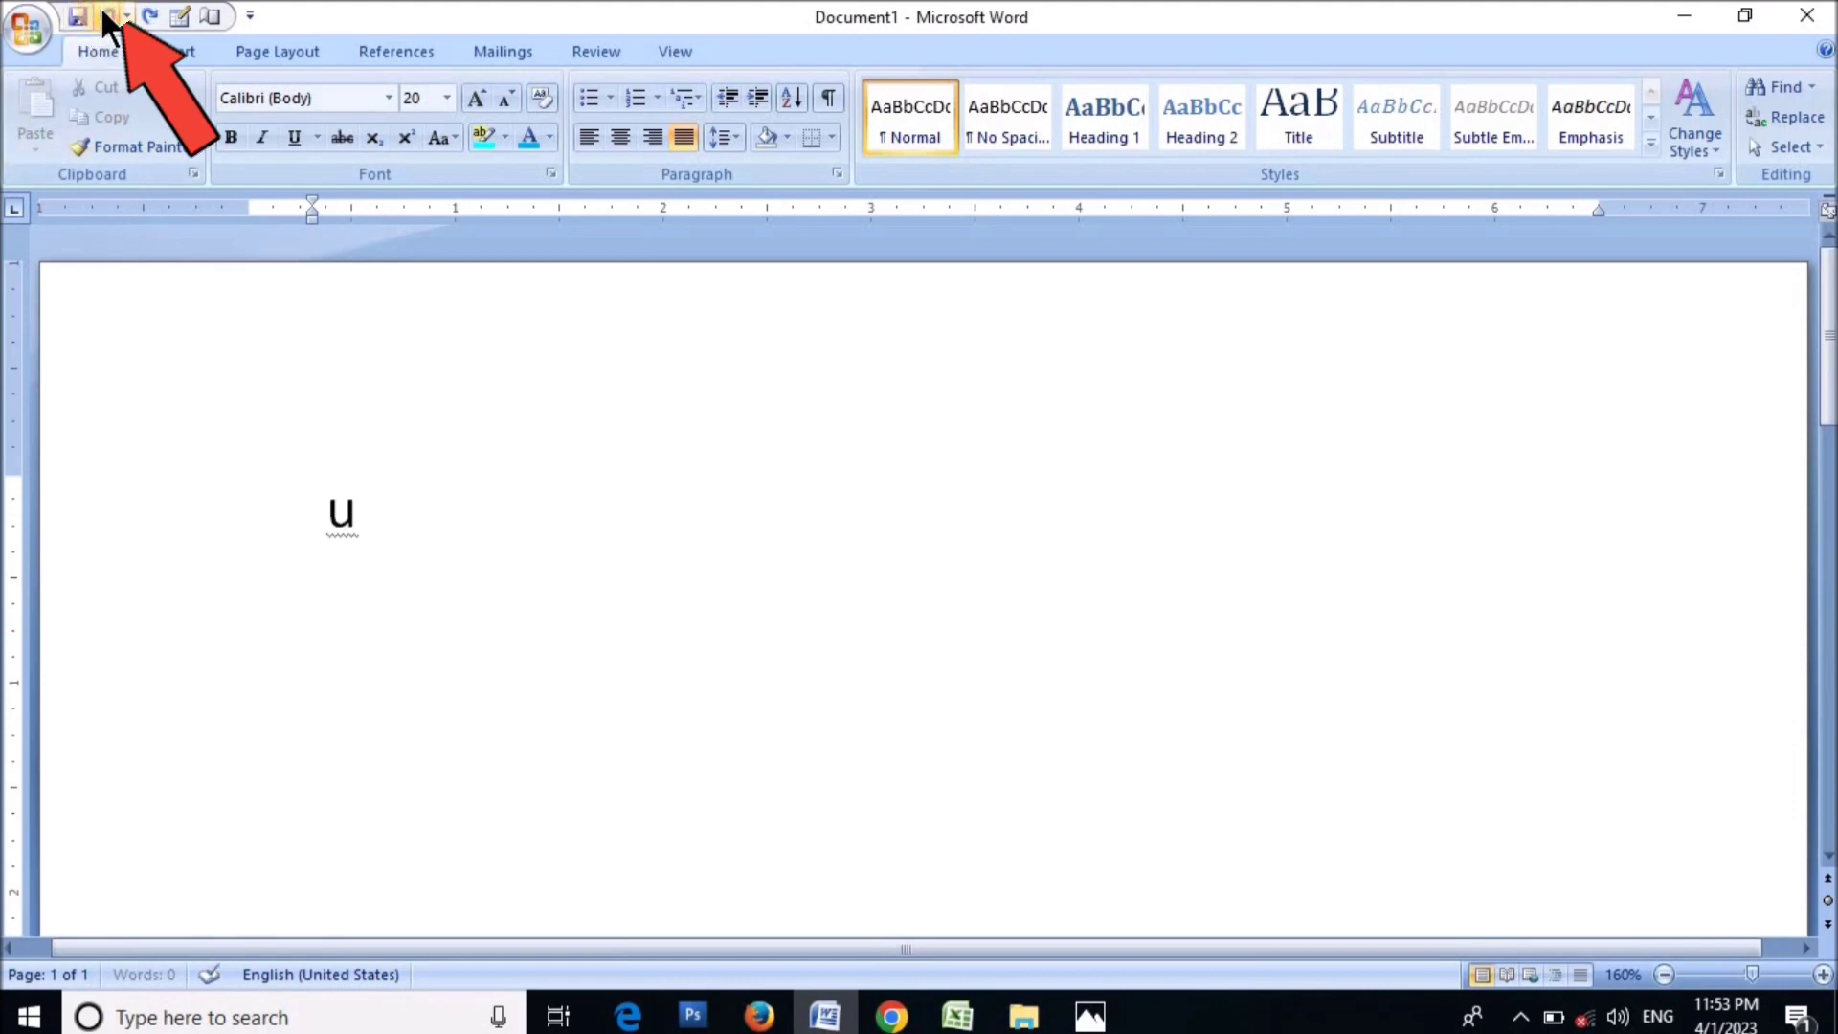
{"action": "left_click", "coordinate": [104, 13]}
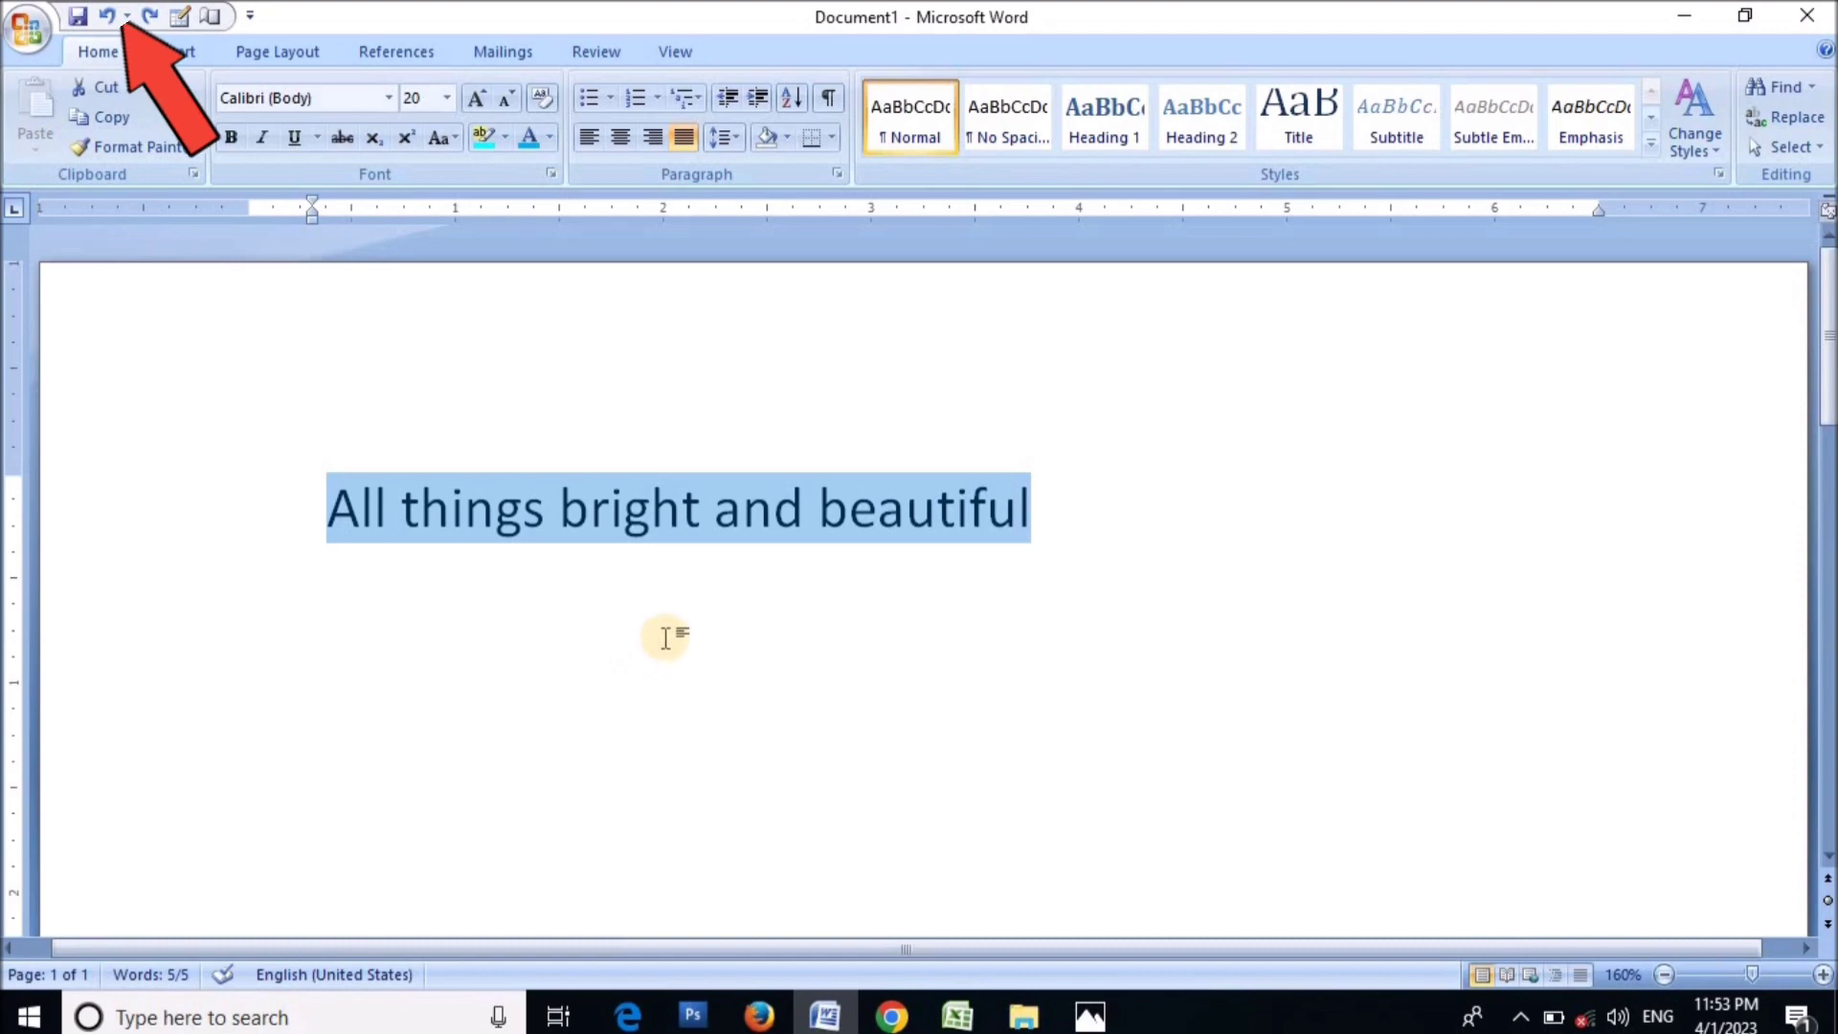
{"action": "left_click", "coordinate": [664, 636]}
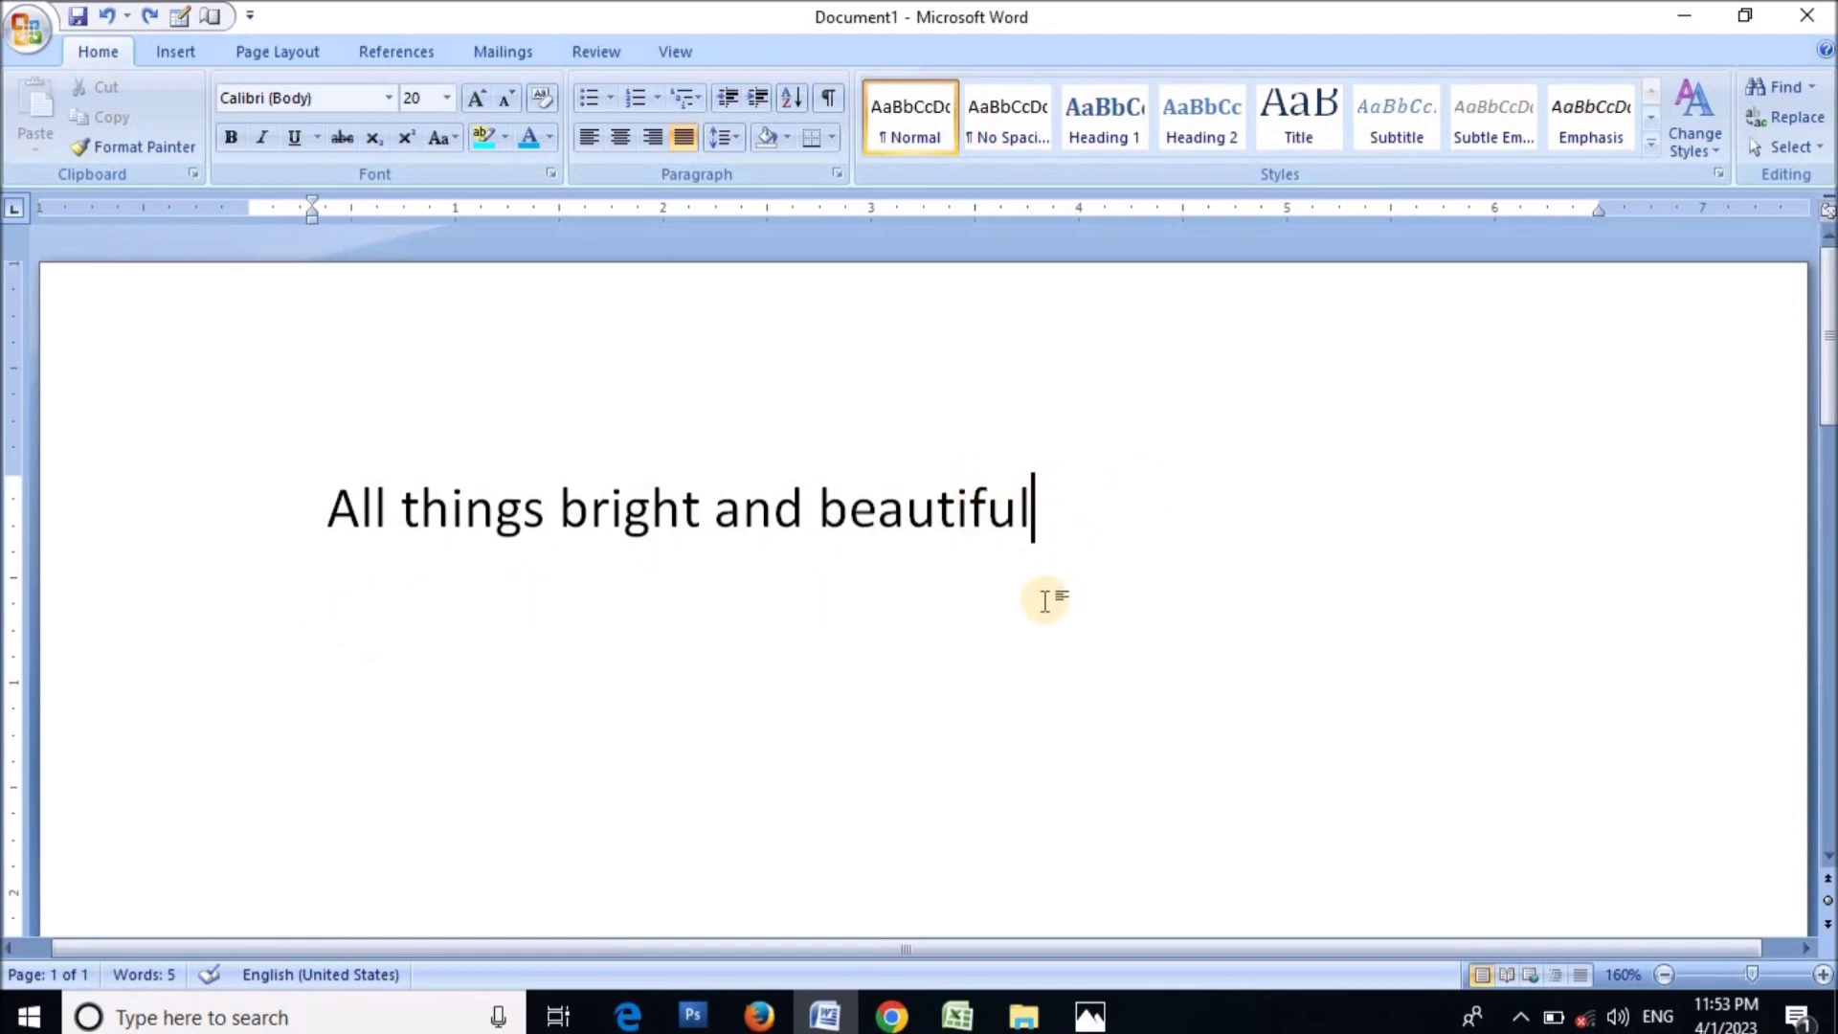
Consult the keyboard photo and start a new empty line below "All things bright and beautiful" in the Word document.
{"action": "left_click", "coordinate": [1089, 1015]}
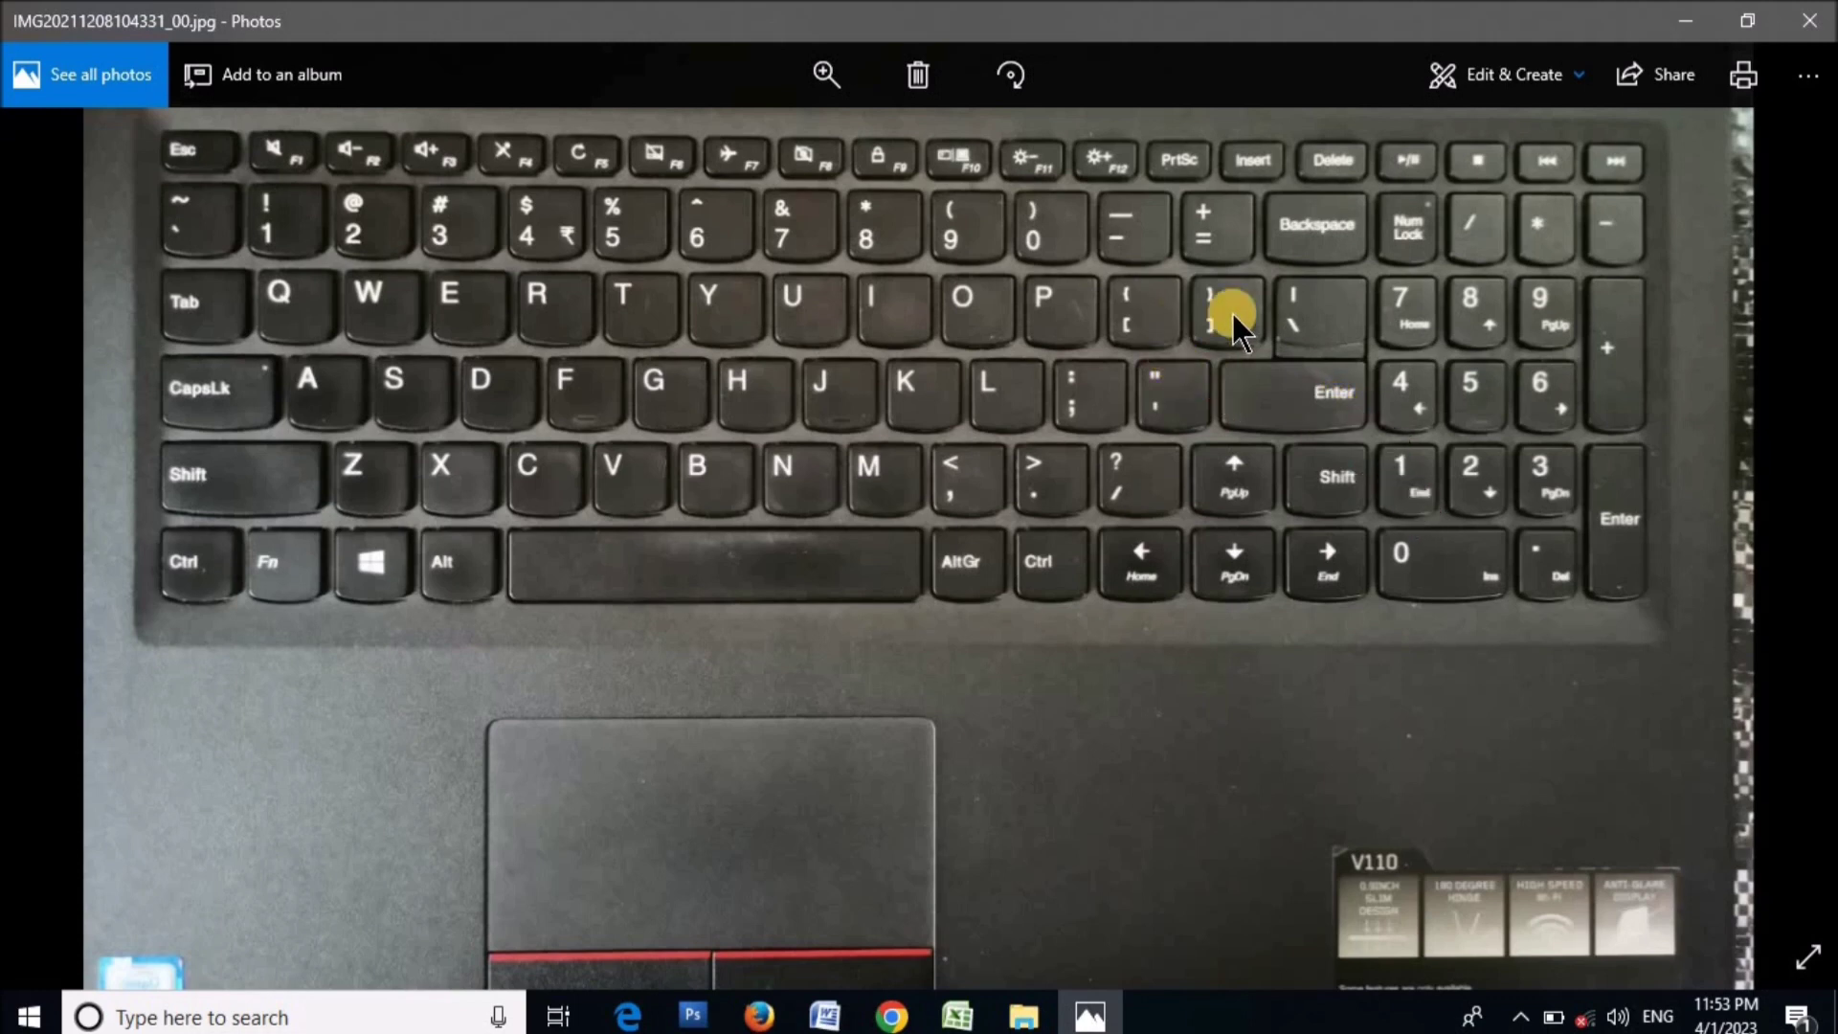
{"action": "left_click", "coordinate": [823, 1014]}
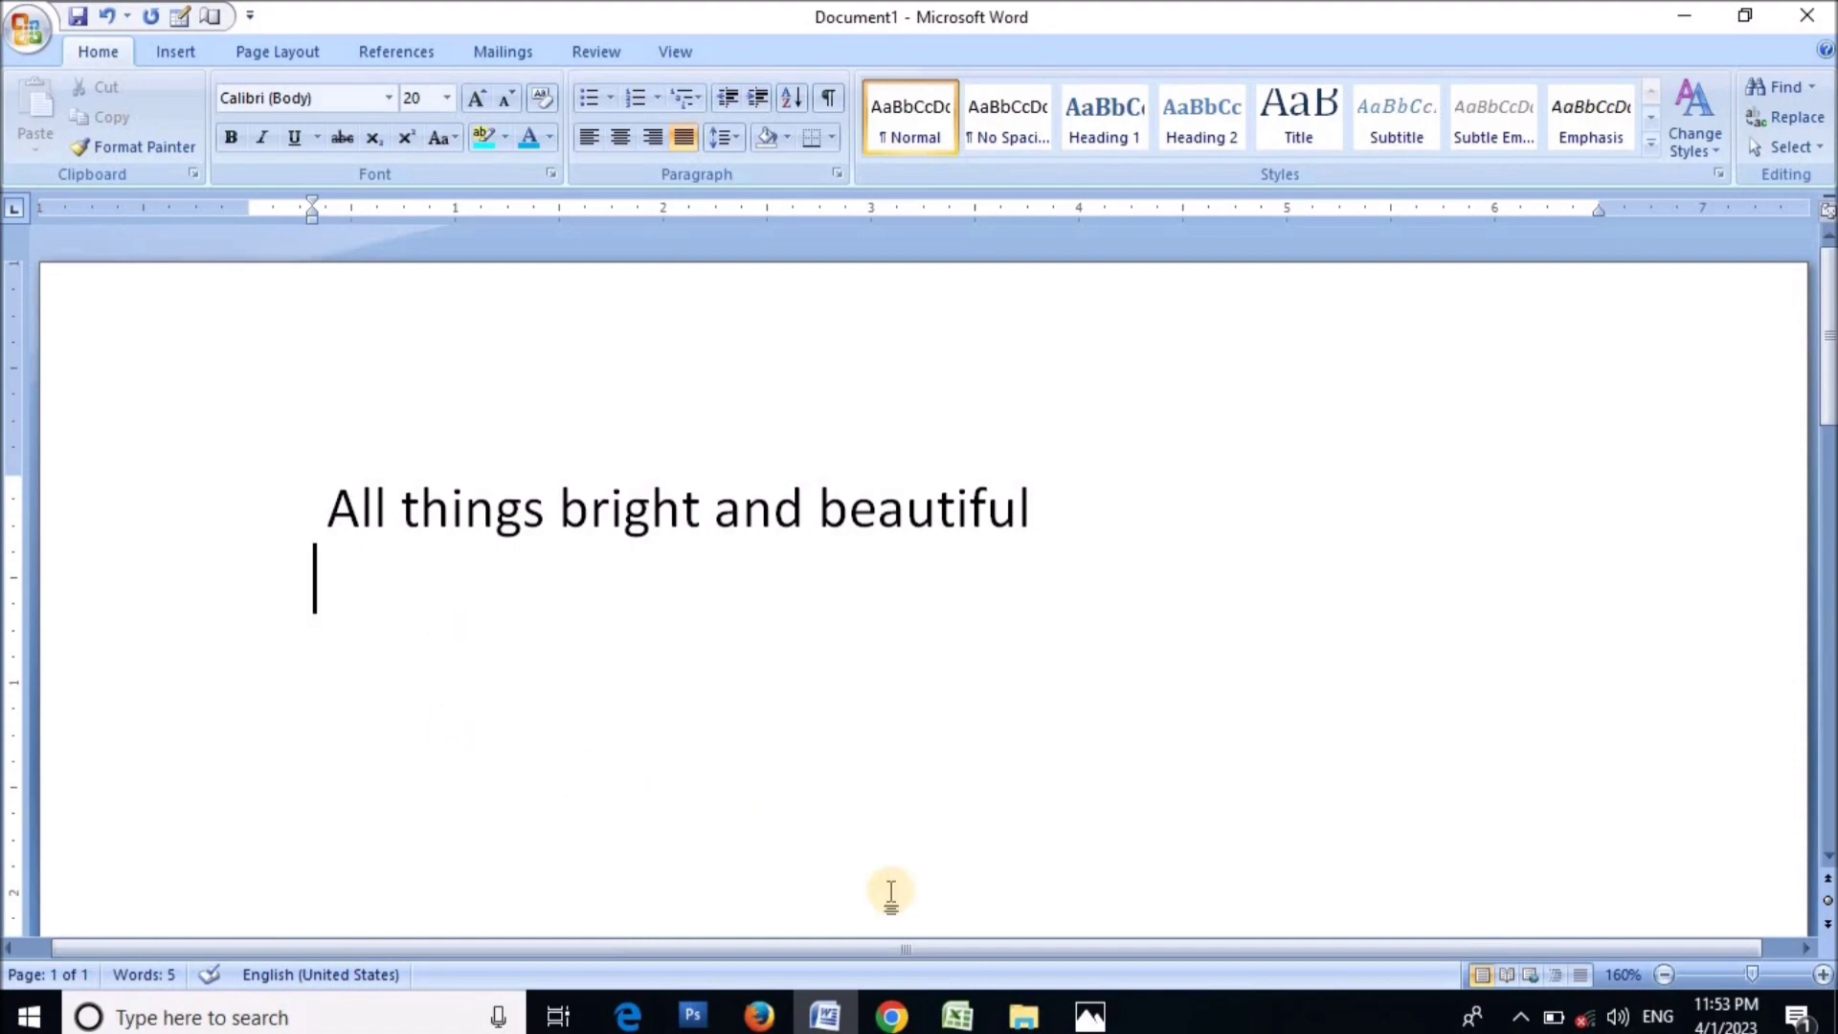
{"action": "left_click", "coordinate": [1089, 1014]}
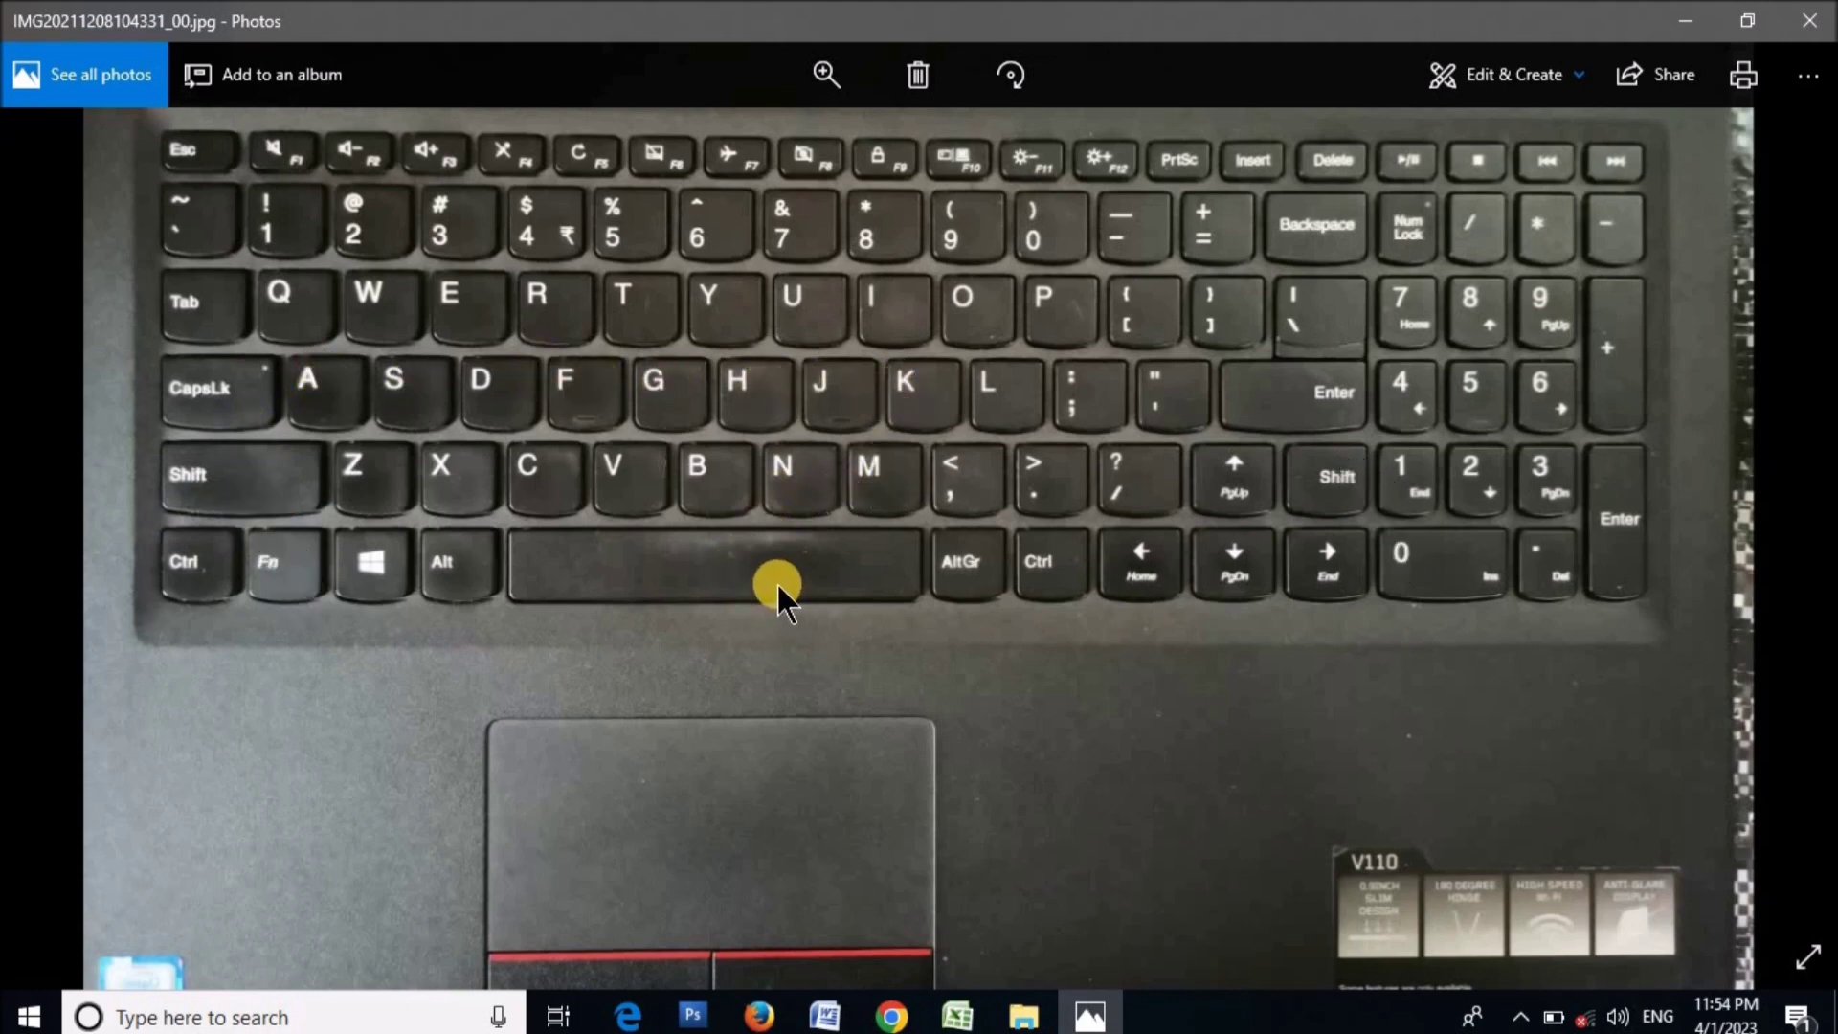
{"action": "left_click", "coordinate": [821, 1016]}
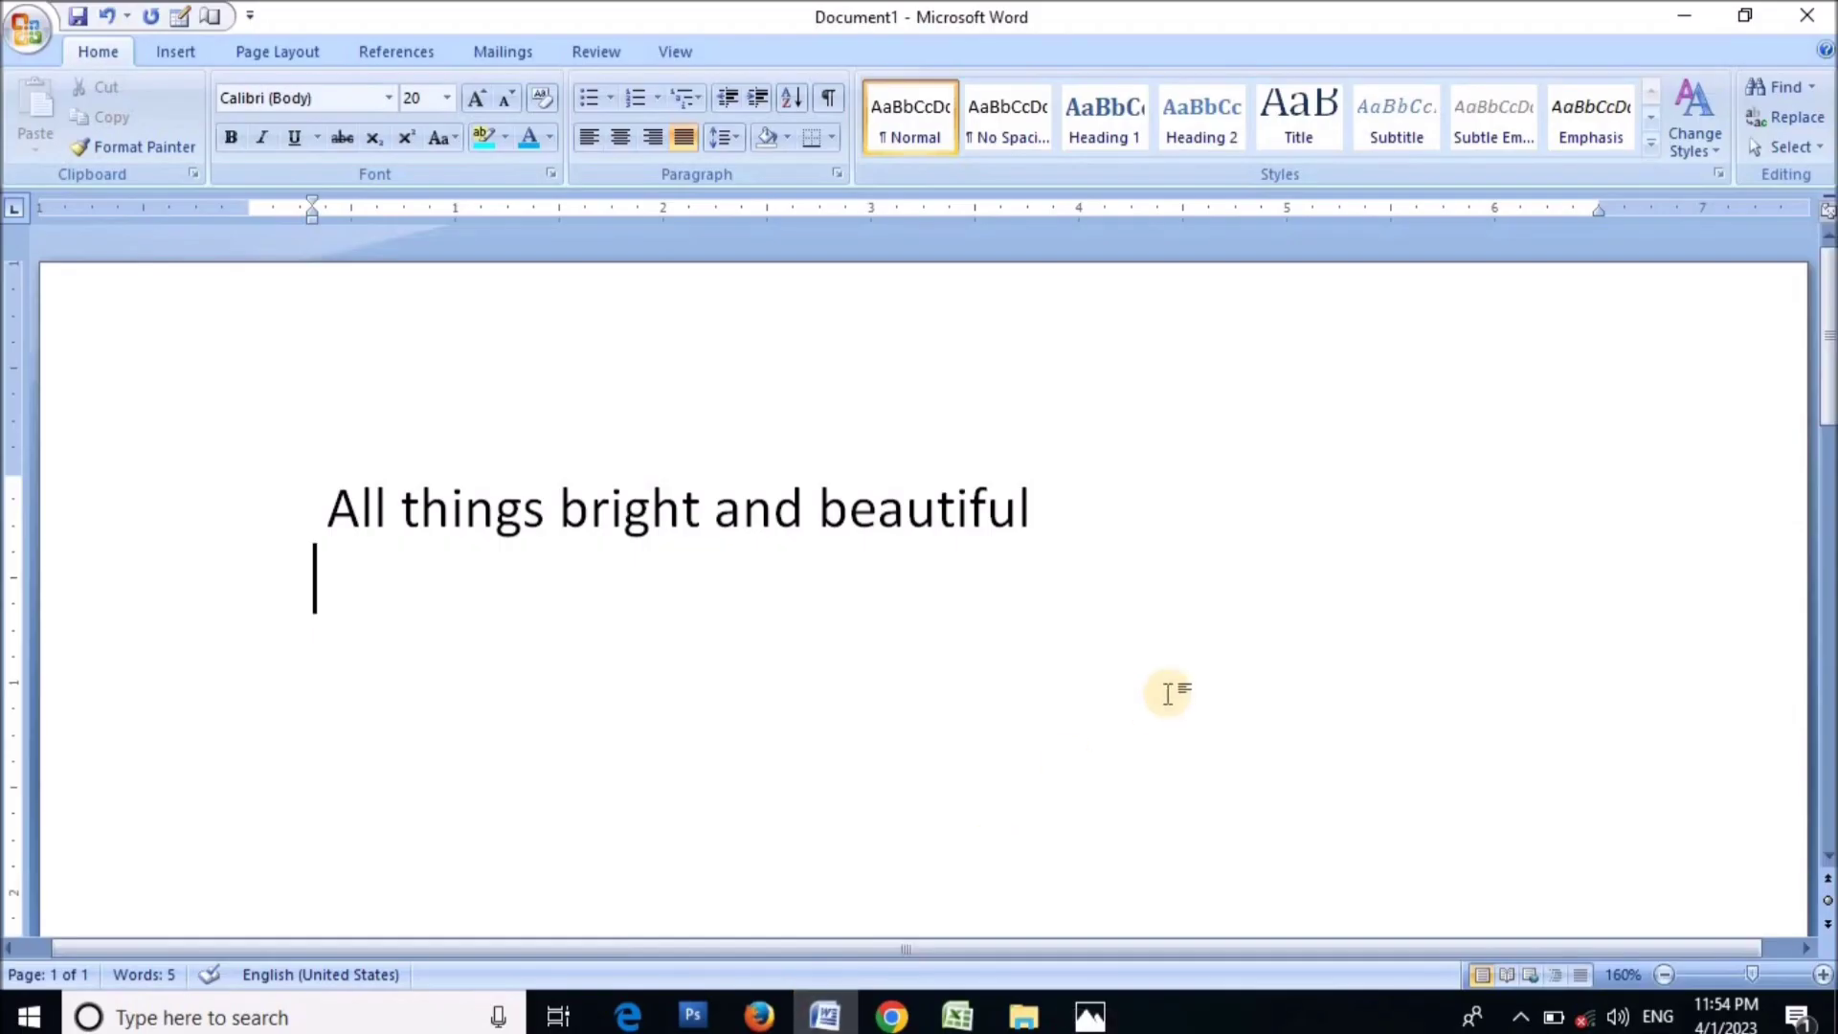
Enter "ALL THINGS BRIGHT AND BEAUTIFUL" in capital letters on the second line, consulting the keyboard photo along the way.
{"action": "type", "text": "ALL"}
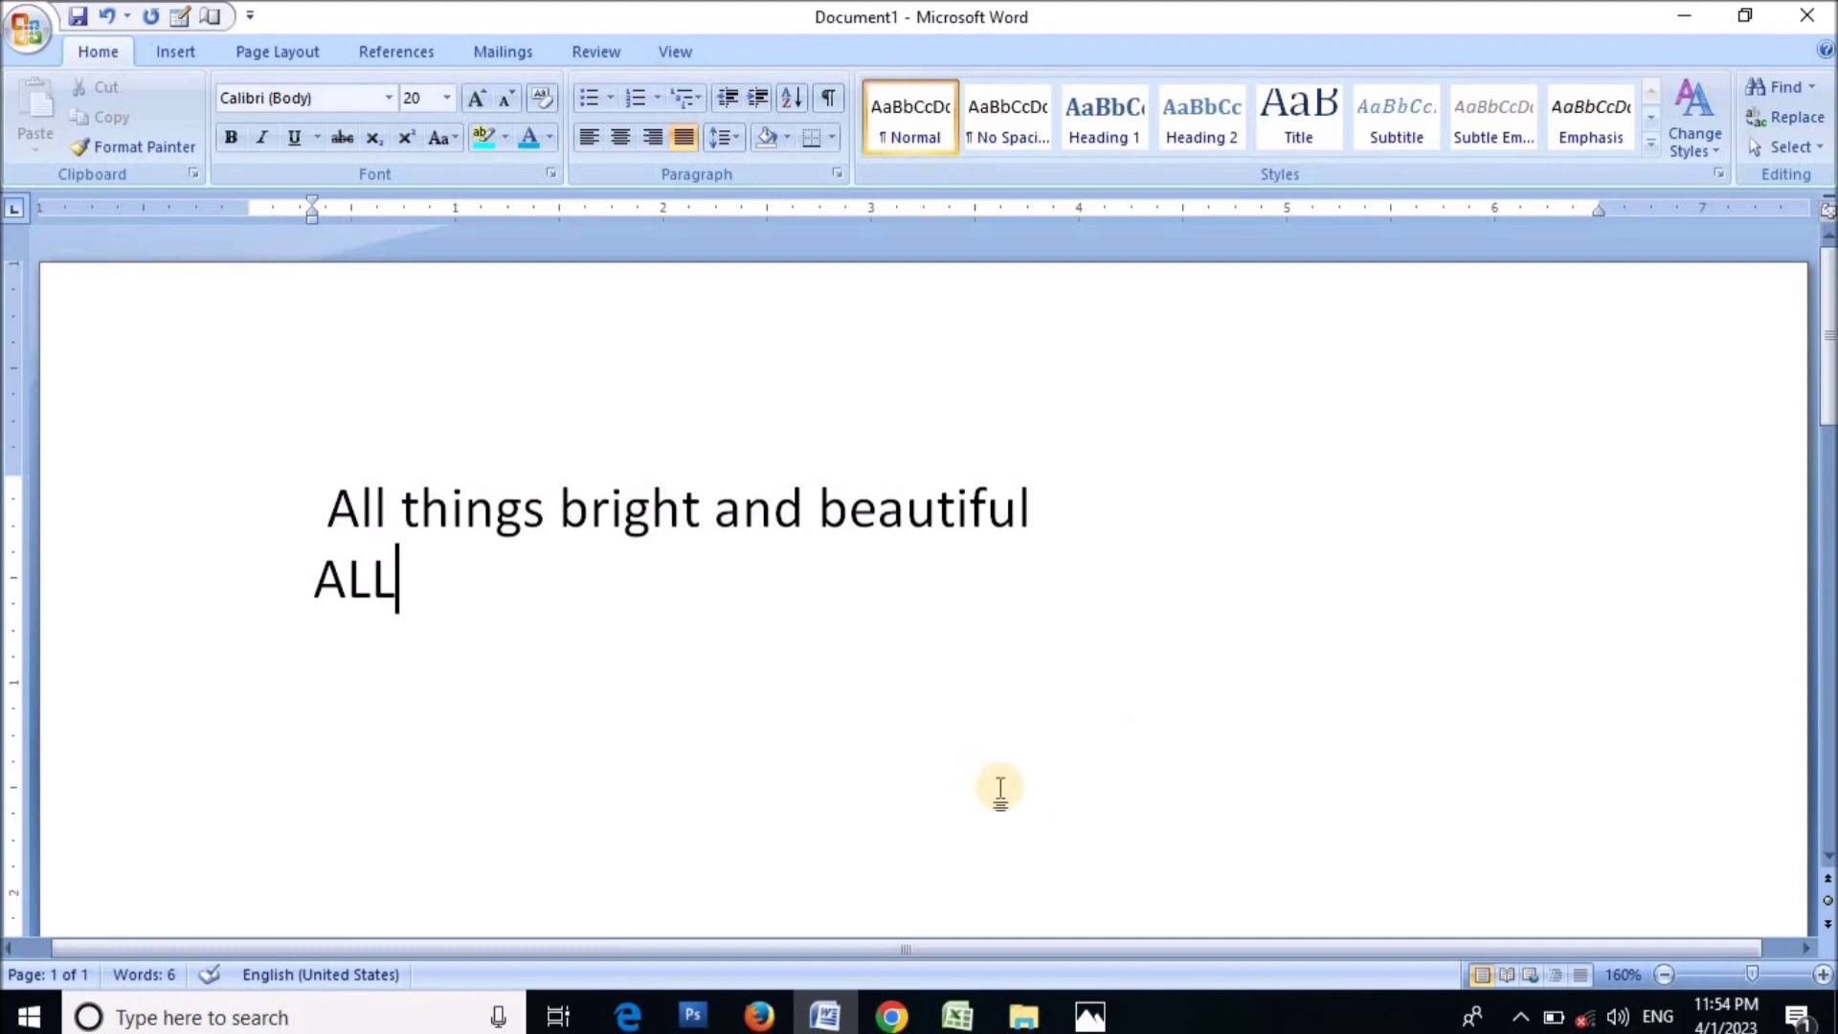
{"action": "left_click", "coordinate": [1091, 1017]}
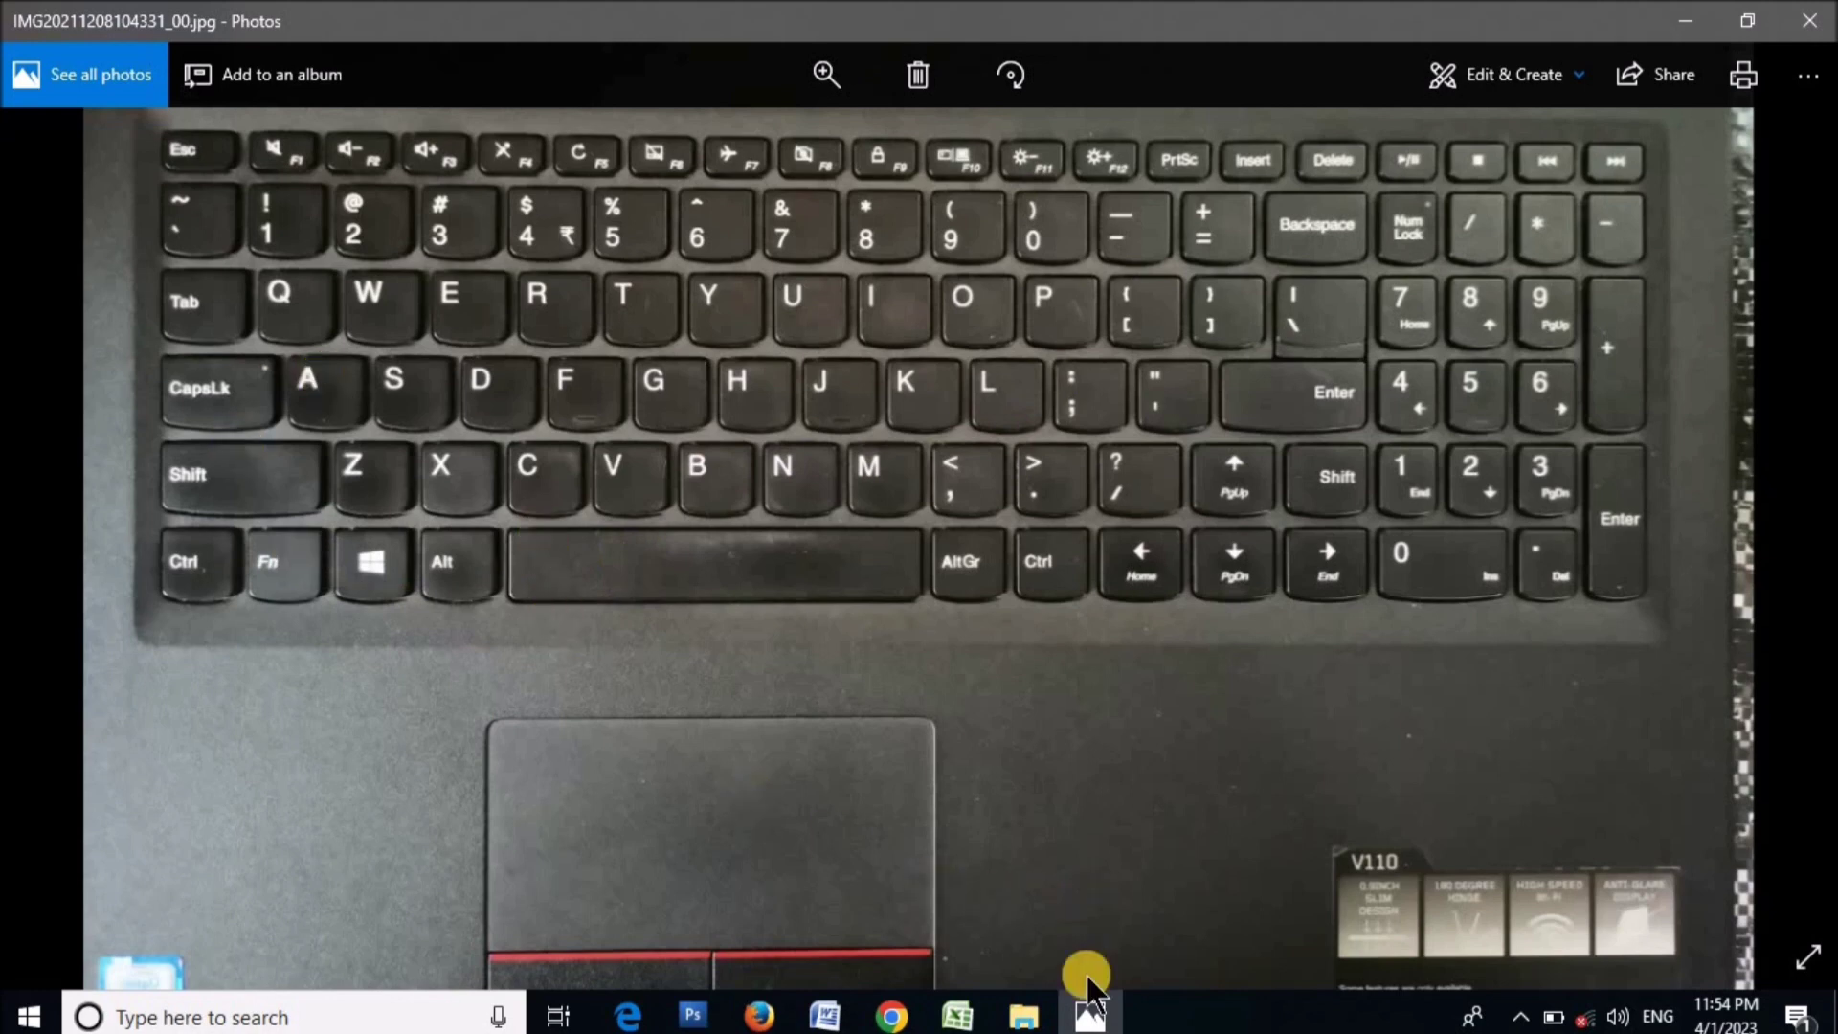
{"action": "left_click", "coordinate": [821, 1019]}
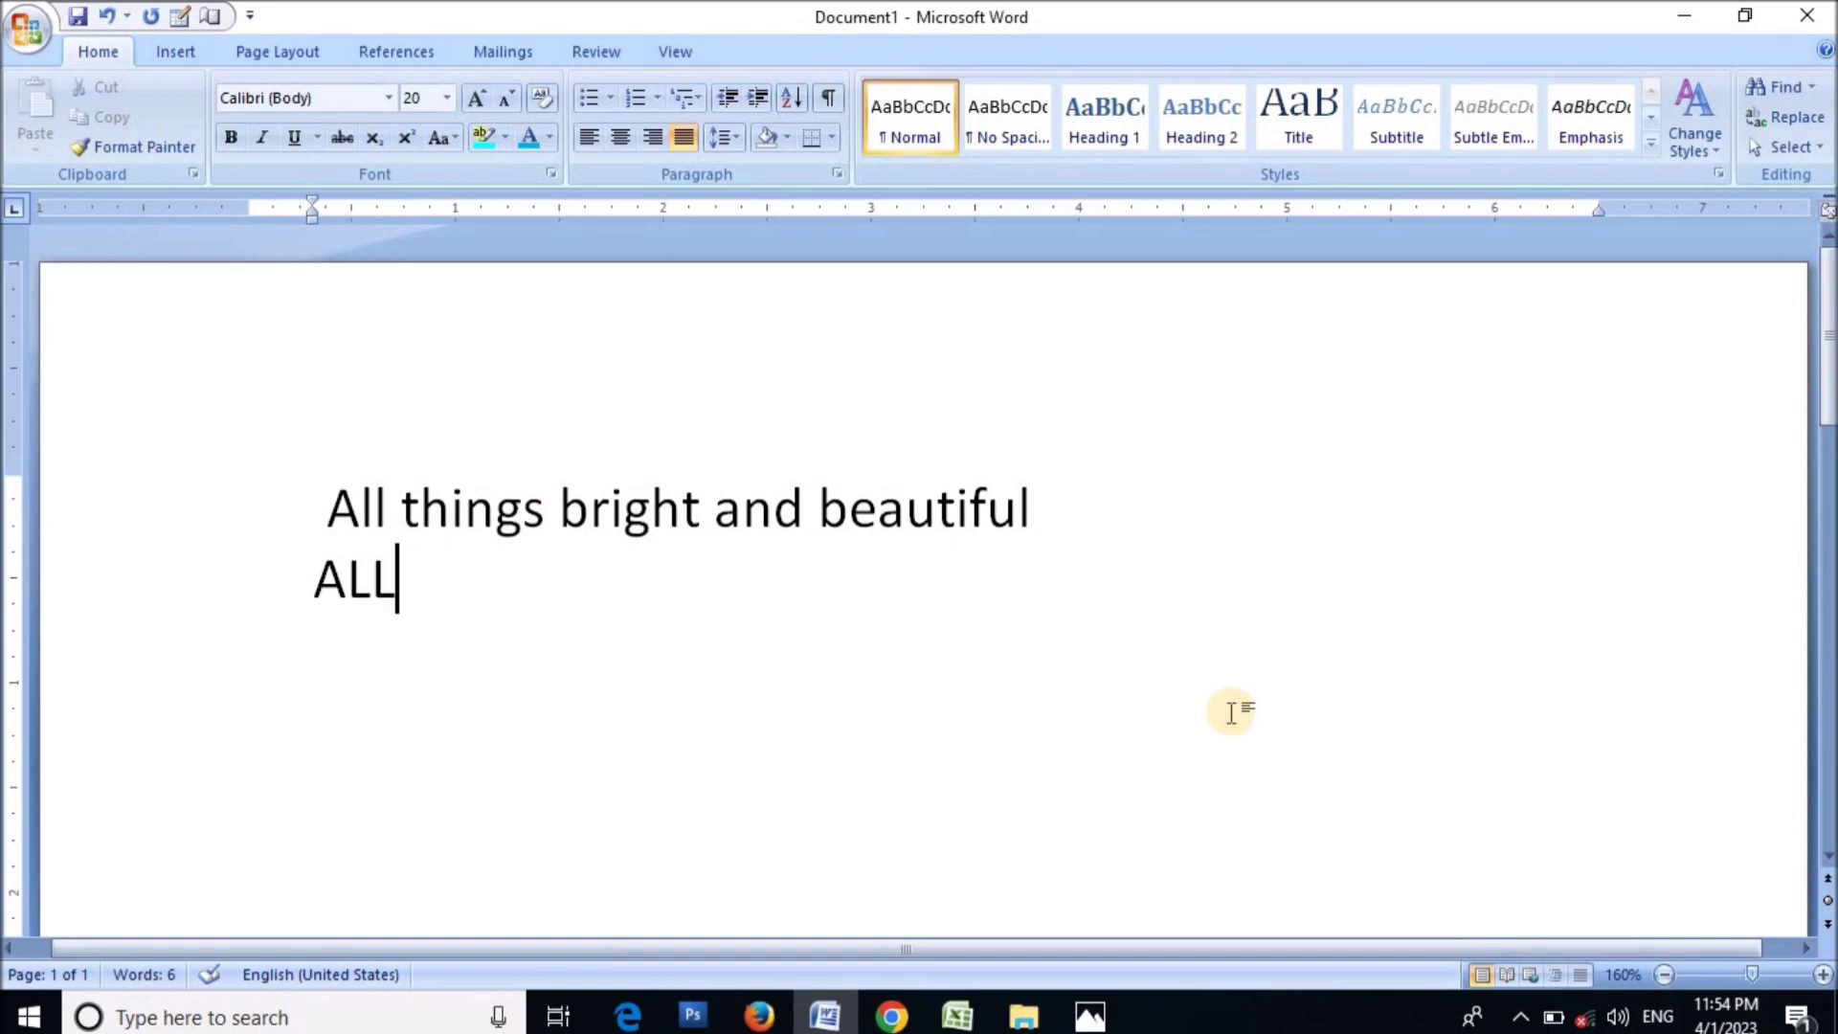
{"action": "type", "text": "T"}
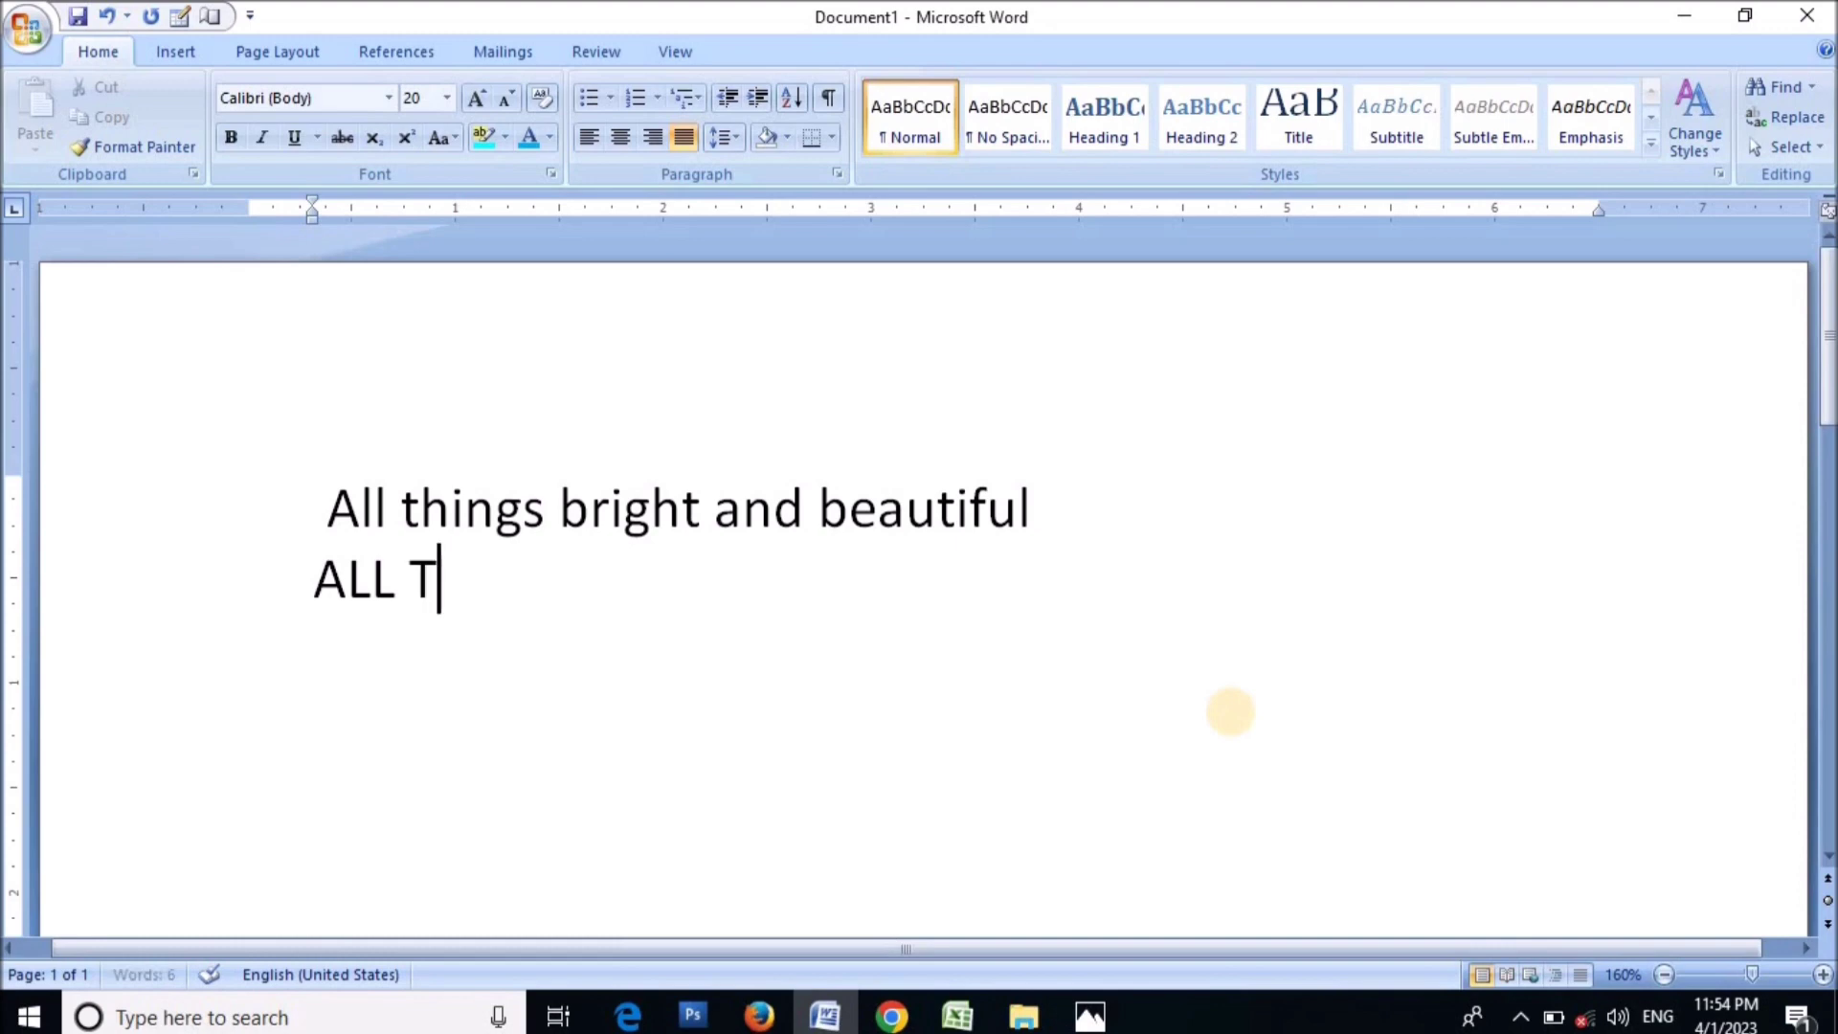
{"action": "type", "text": "HINGS"}
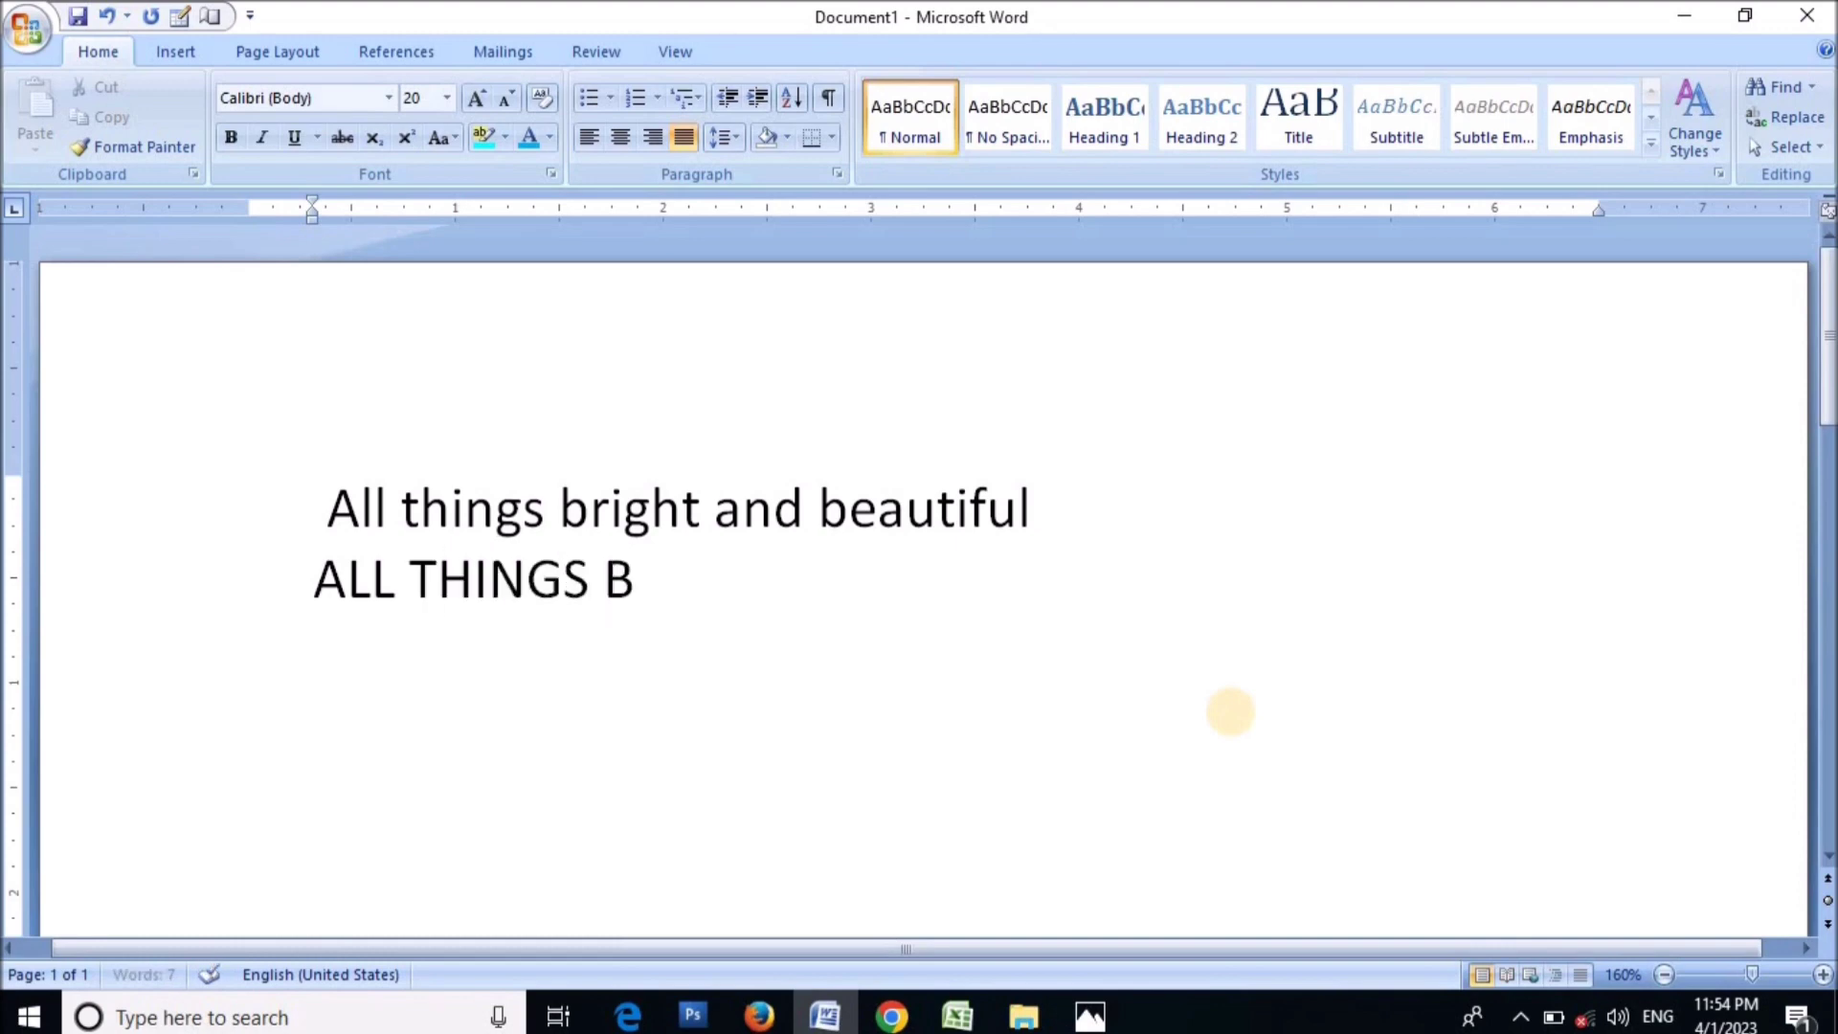
{"action": "type", "text": " BRIGHT"}
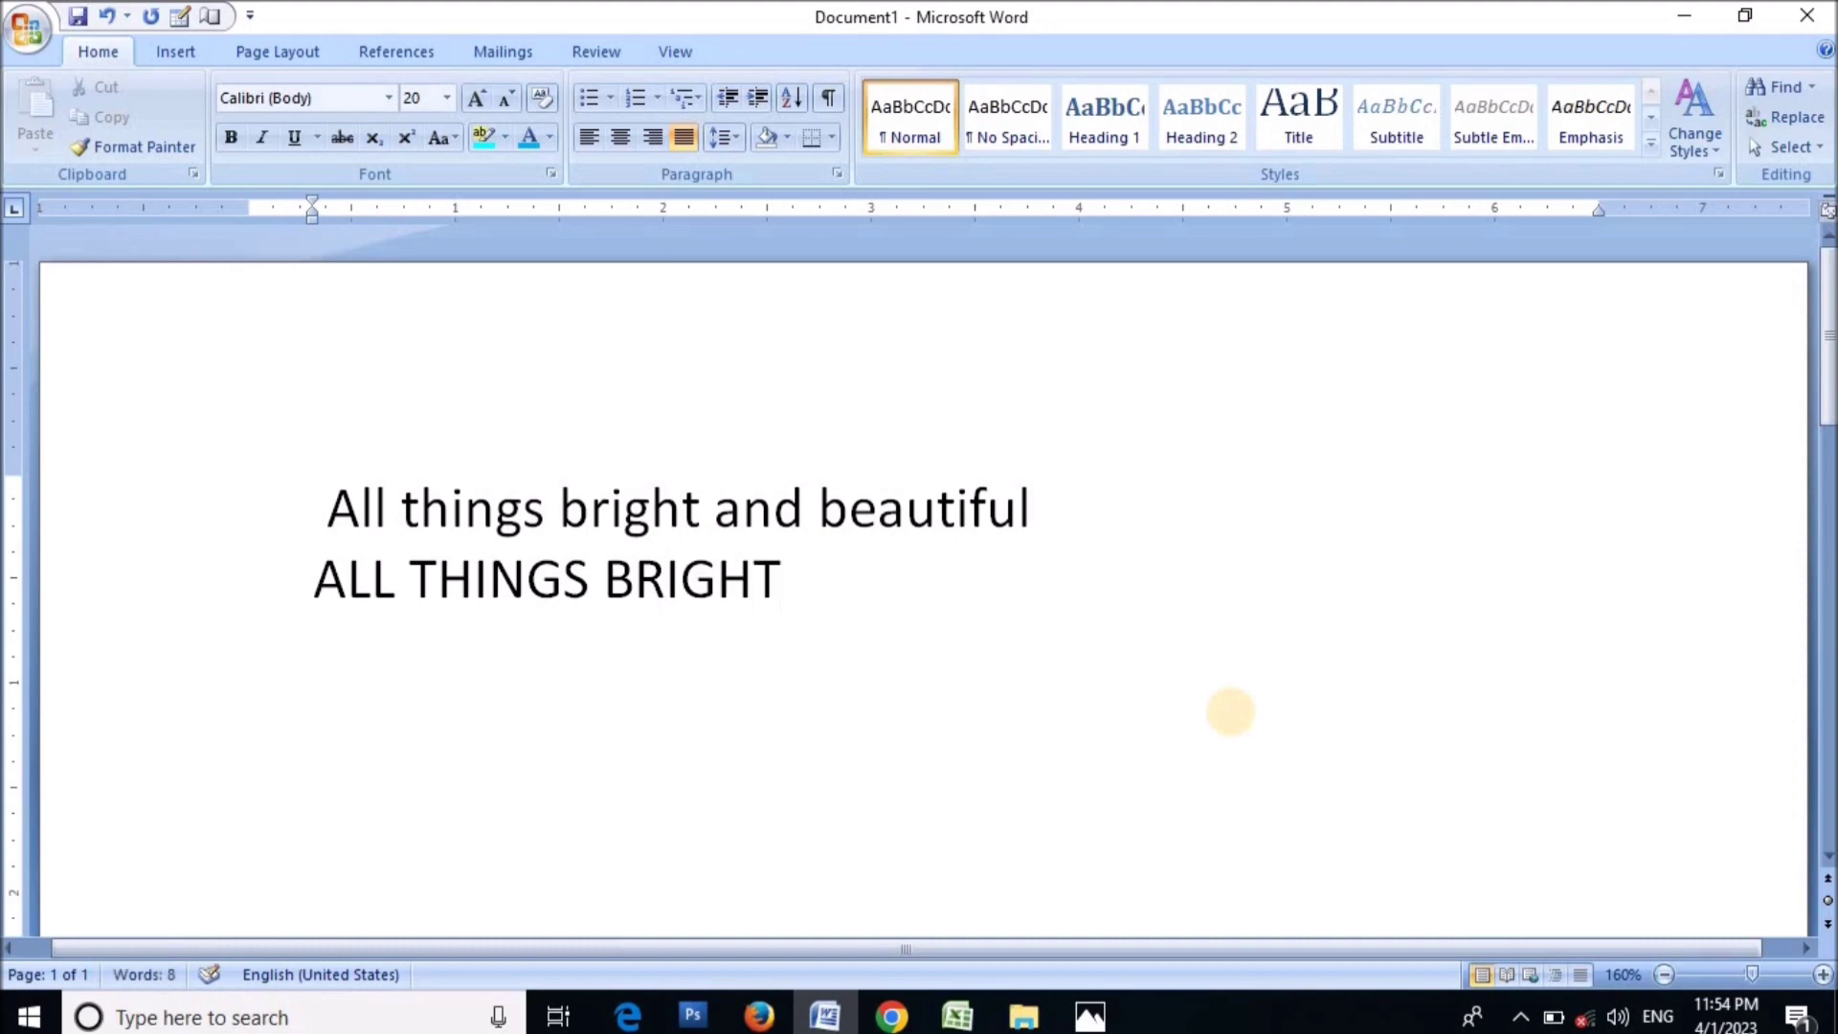
{"action": "type", "text": " AND"}
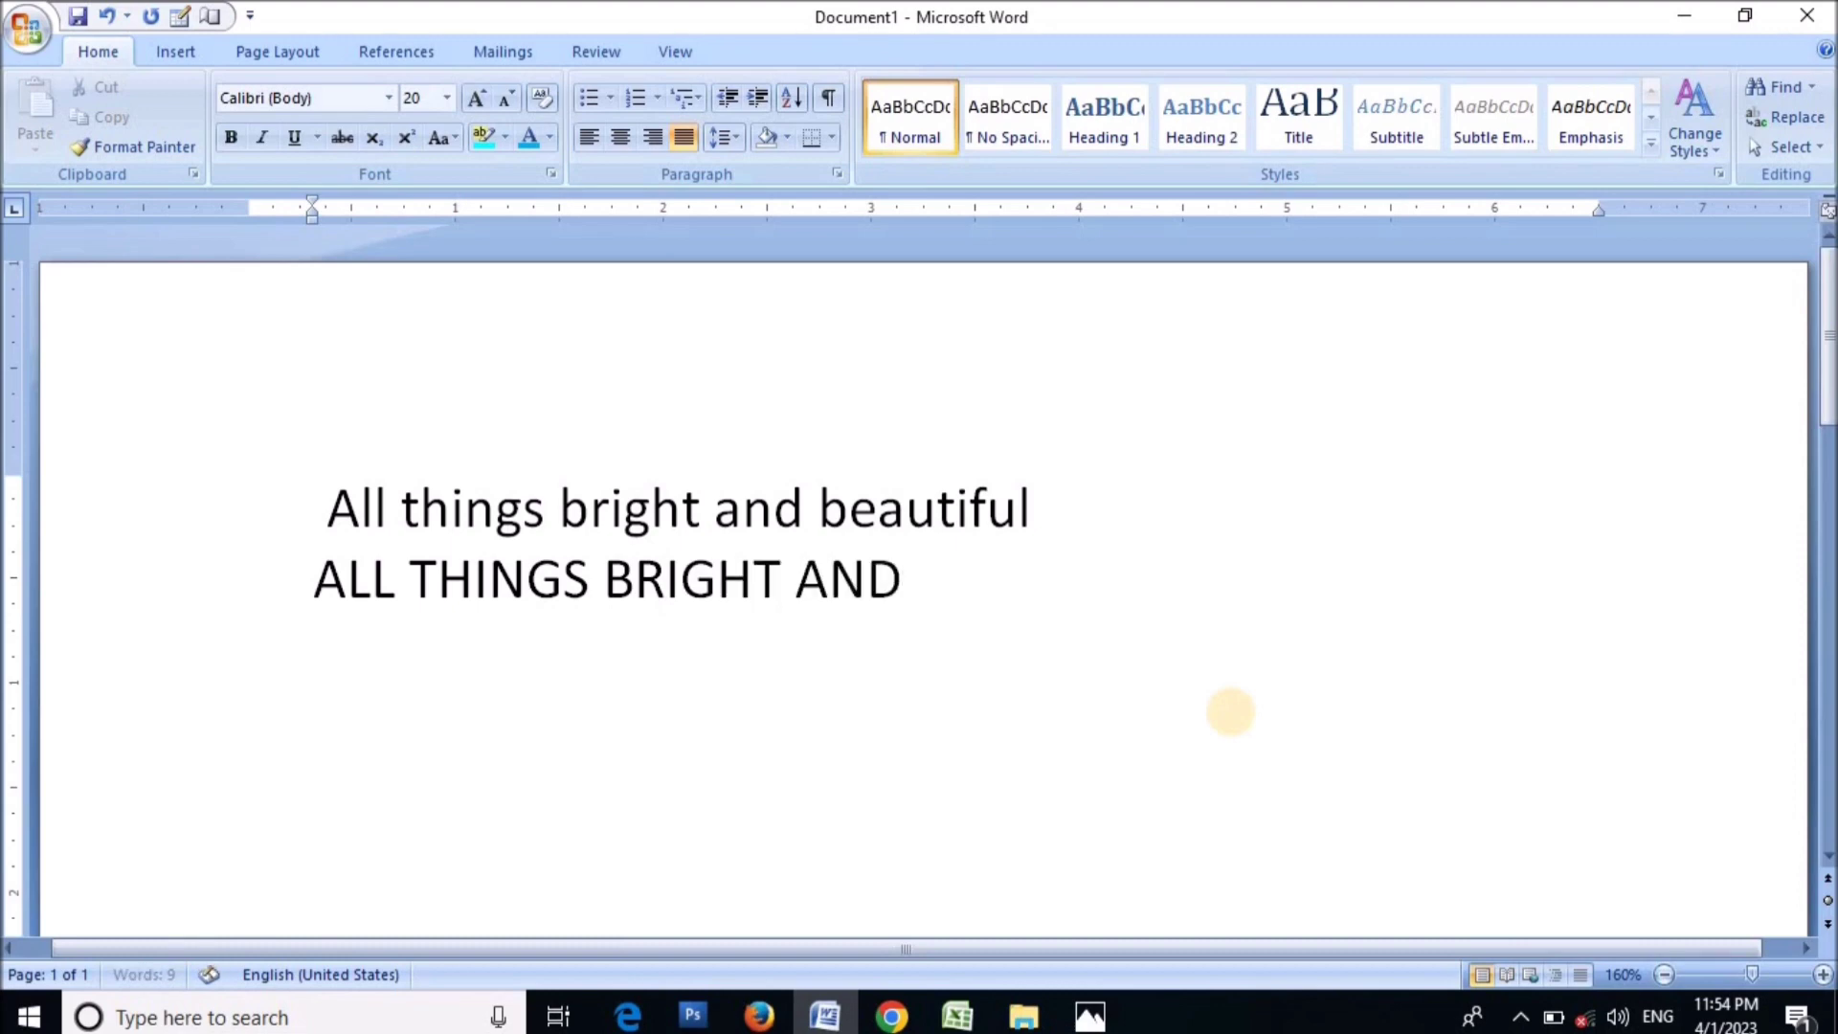
{"action": "type", "text": " BEA"}
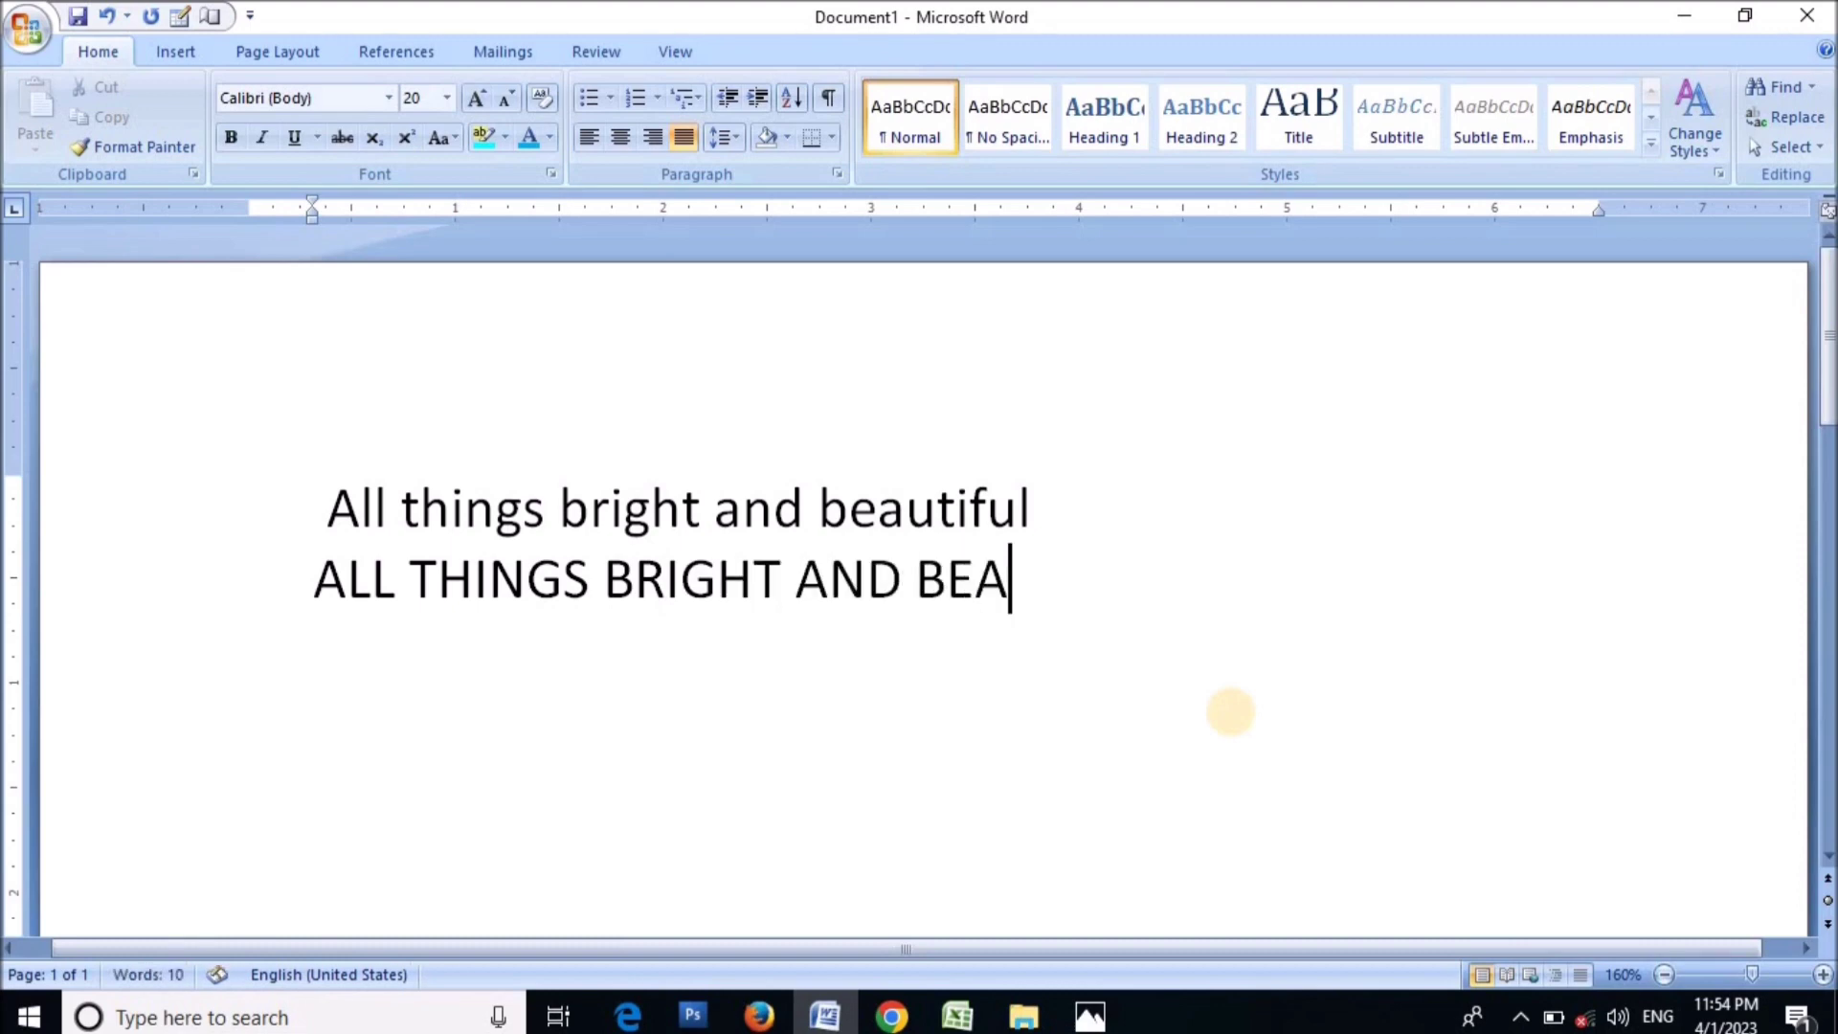
{"action": "type", "text": "UTIFUL"}
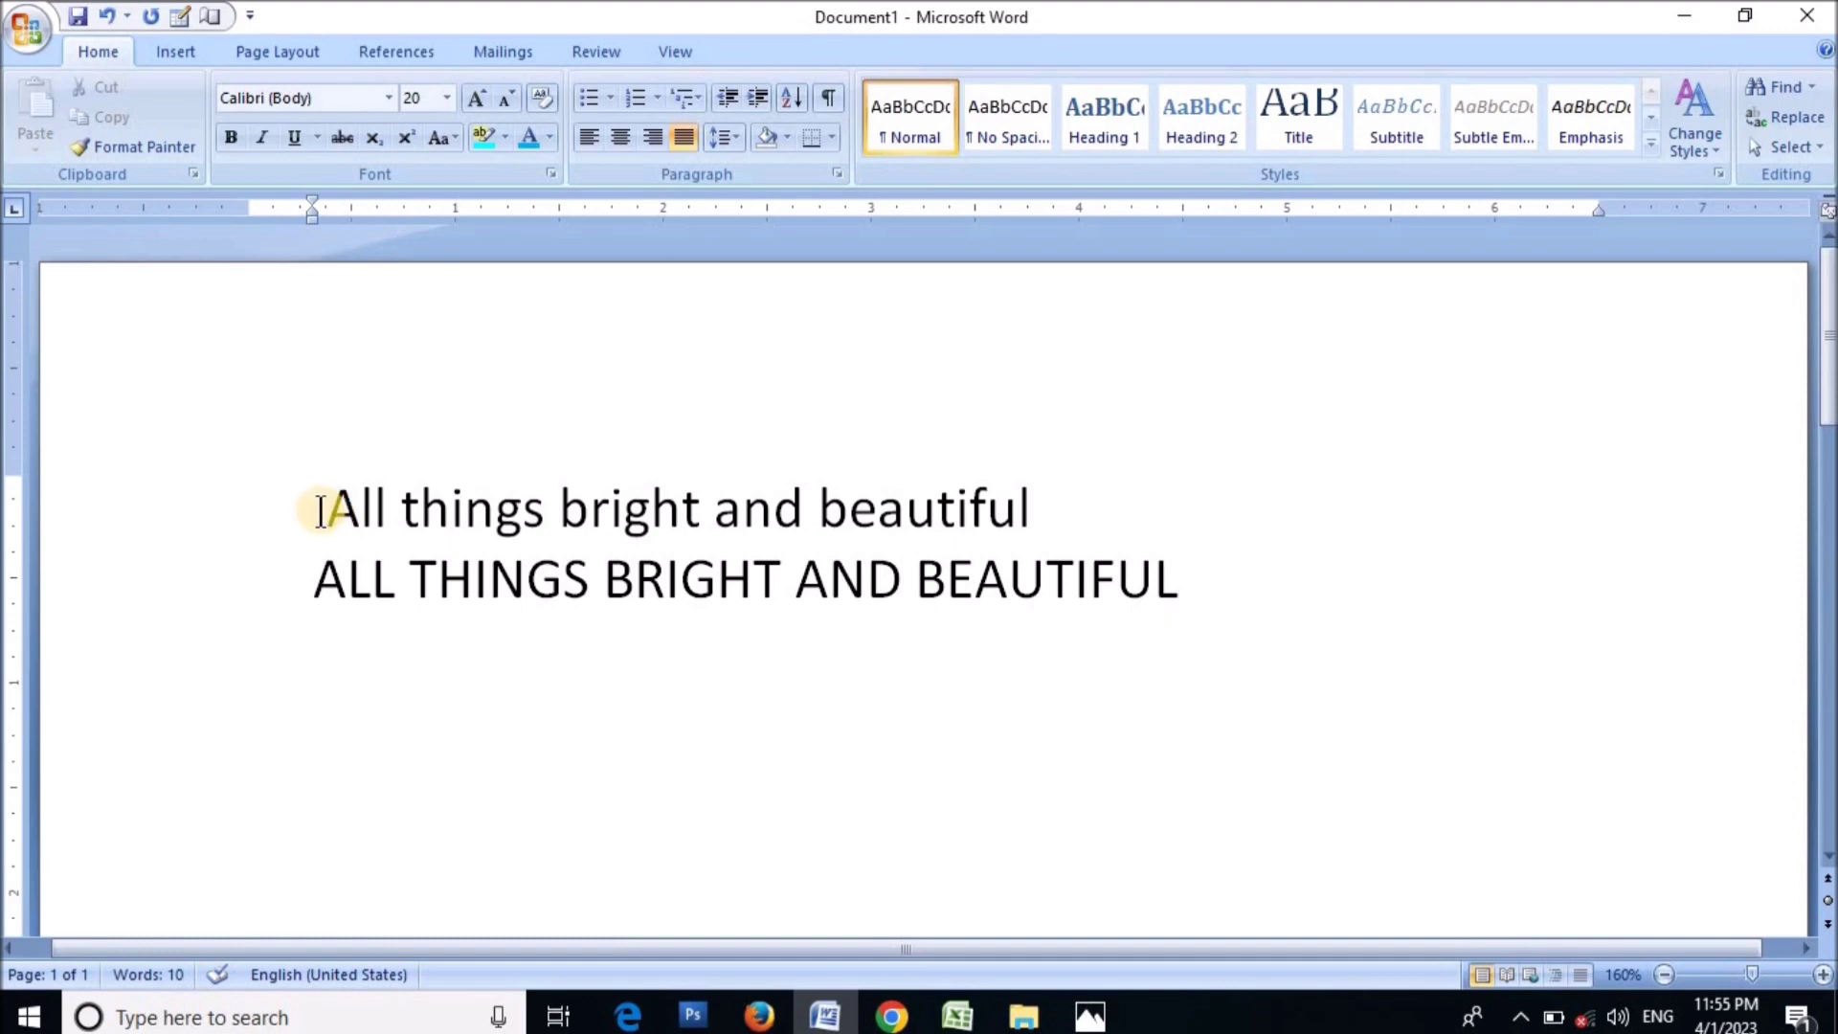
Select the first line "All things bright and beautiful" and apply Sentence case followed by lowercase.
{"action": "left_click_drag", "start_coordinate": [324, 509], "coordinate": [1015, 497]}
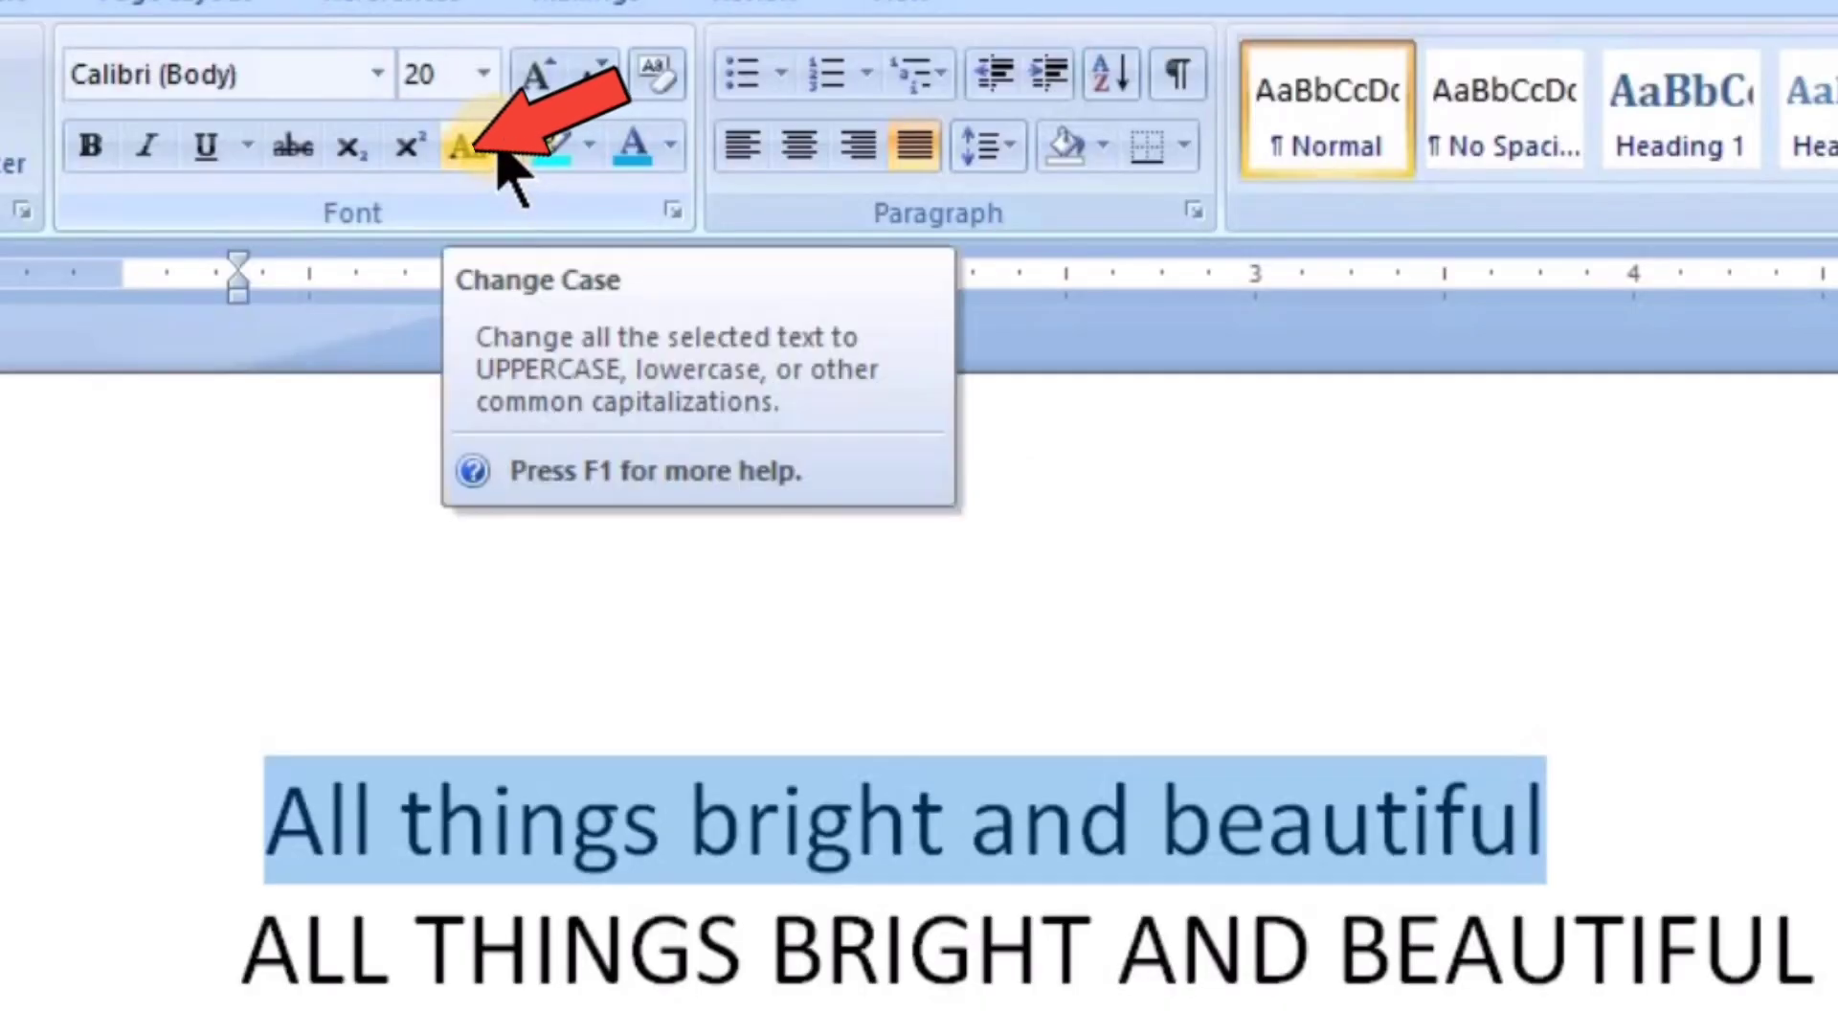
{"action": "left_click", "coordinate": [451, 139]}
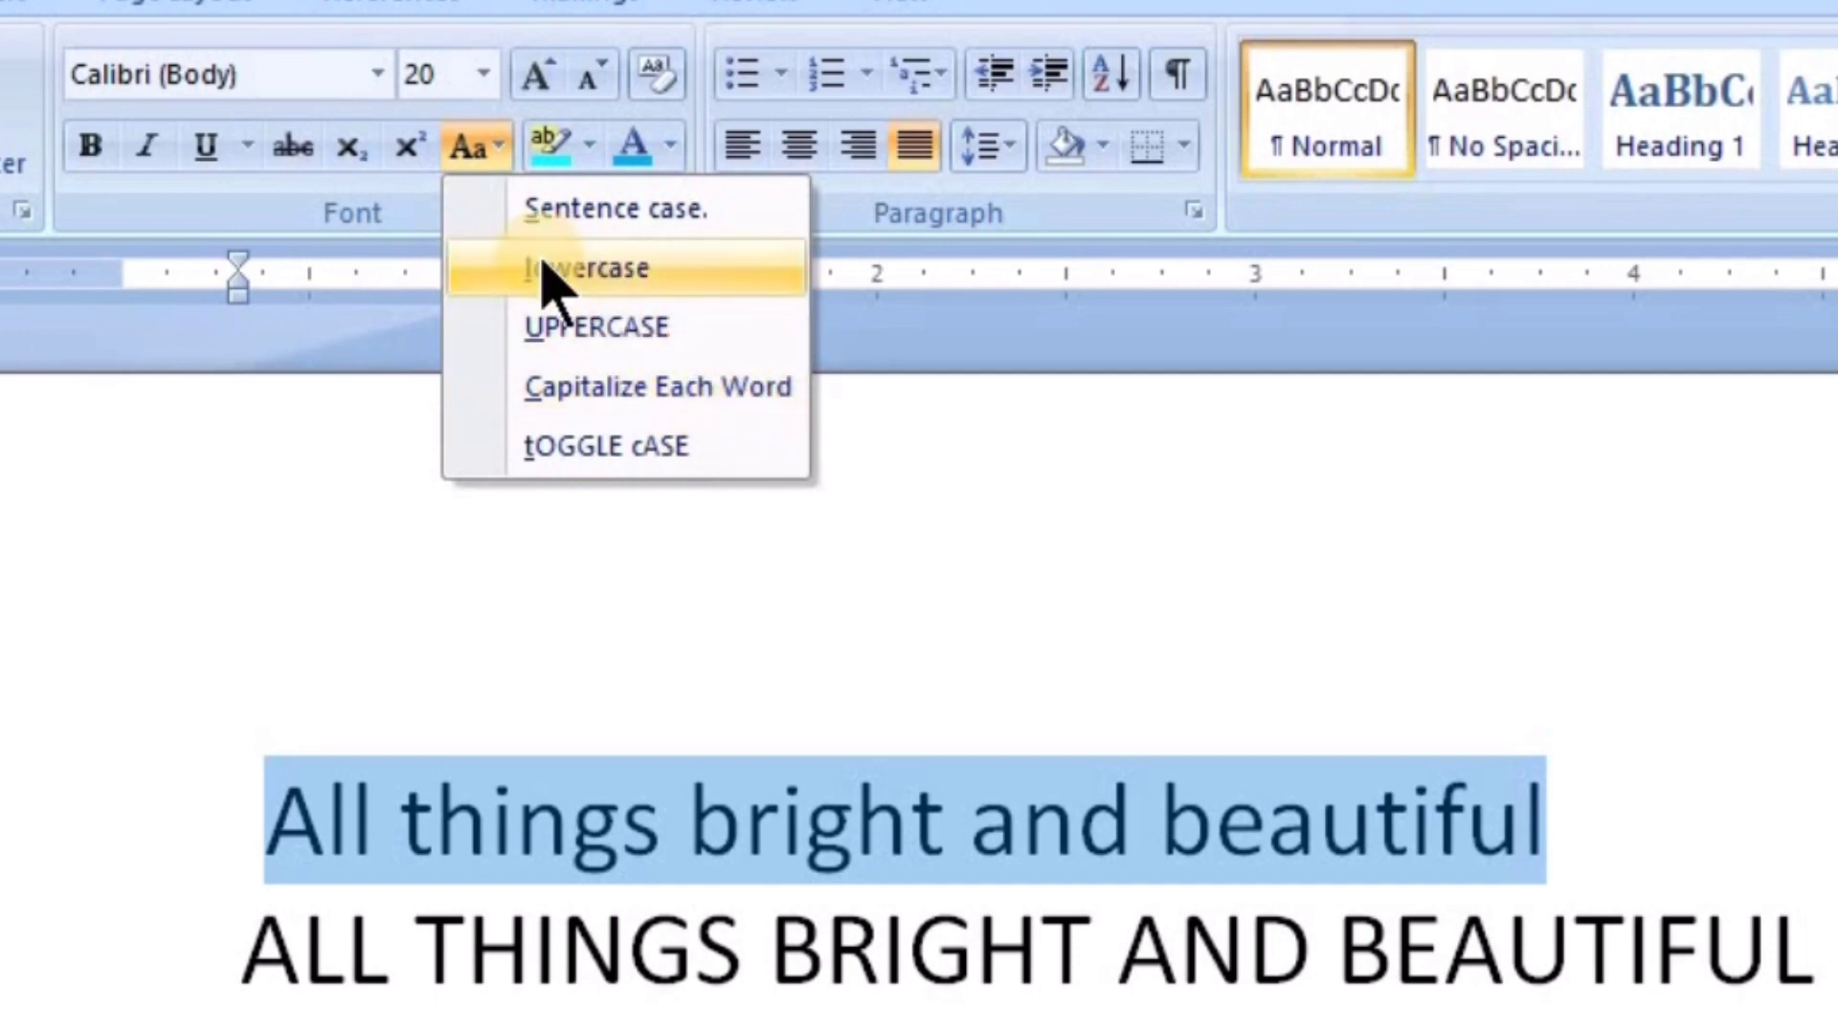
{"action": "left_click", "coordinate": [676, 228]}
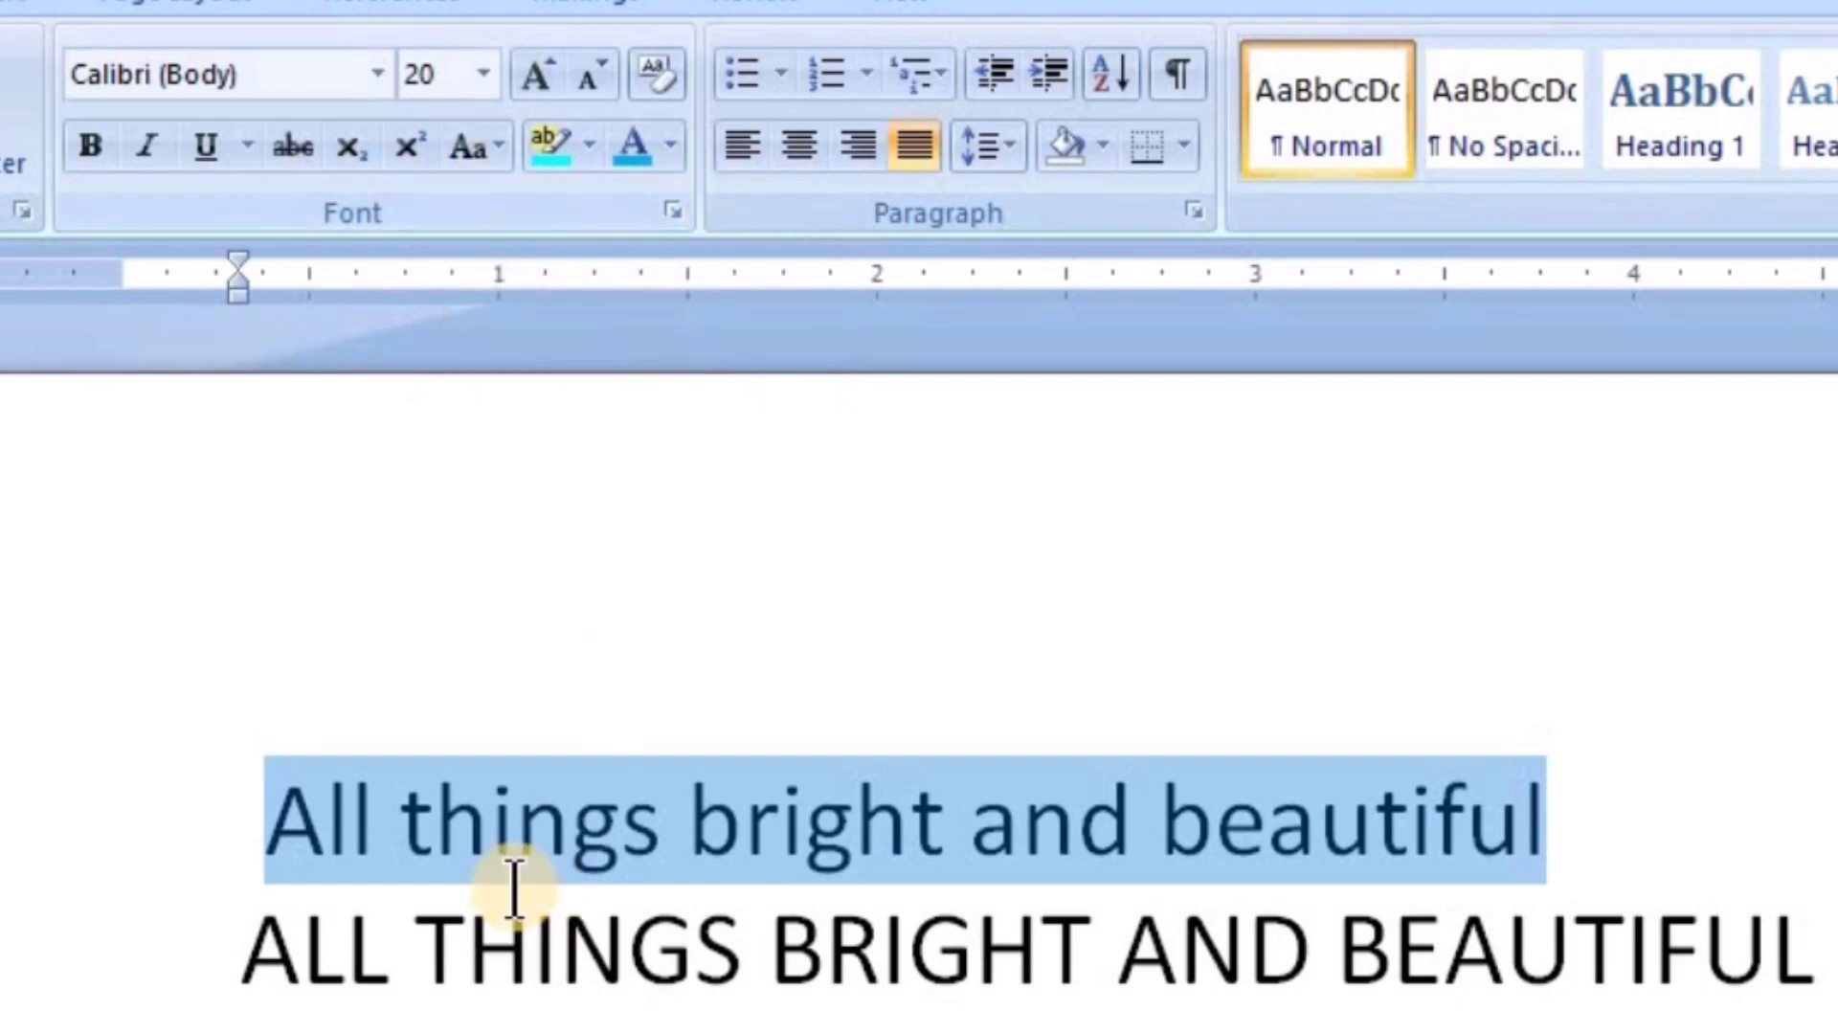
{"action": "left_click", "coordinate": [505, 153]}
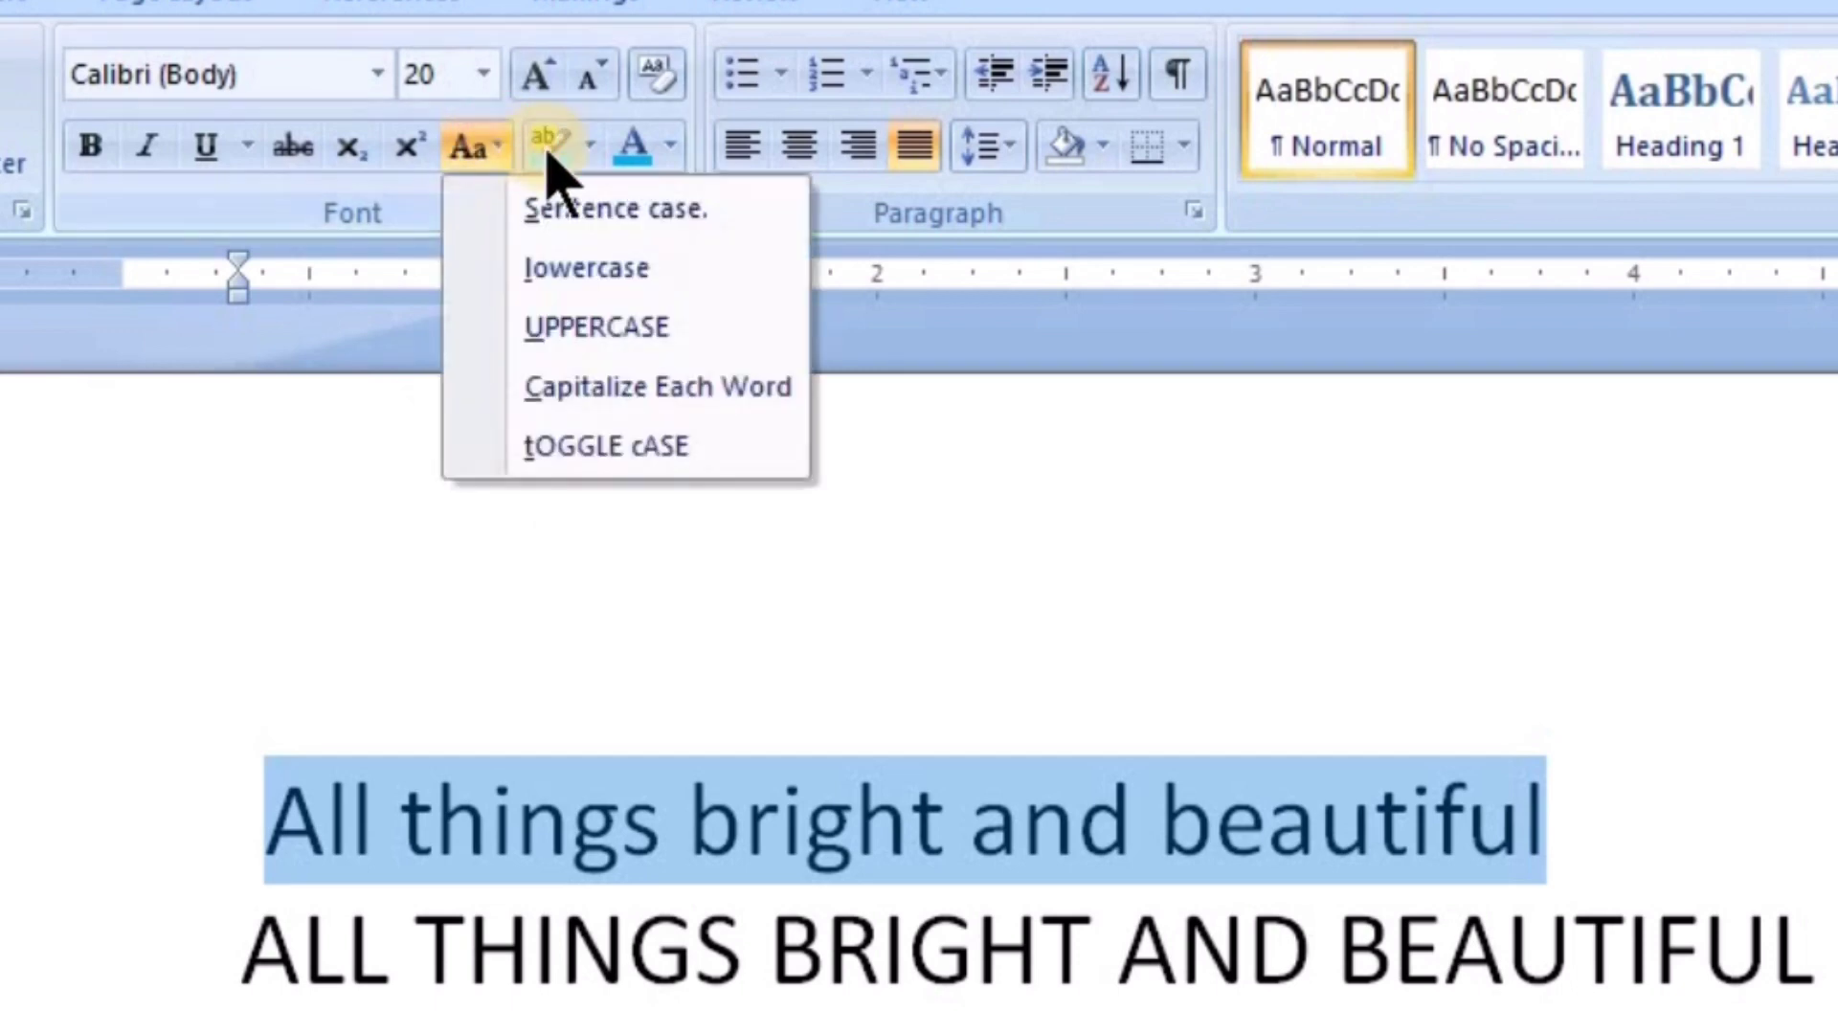
{"action": "left_click", "coordinate": [650, 273]}
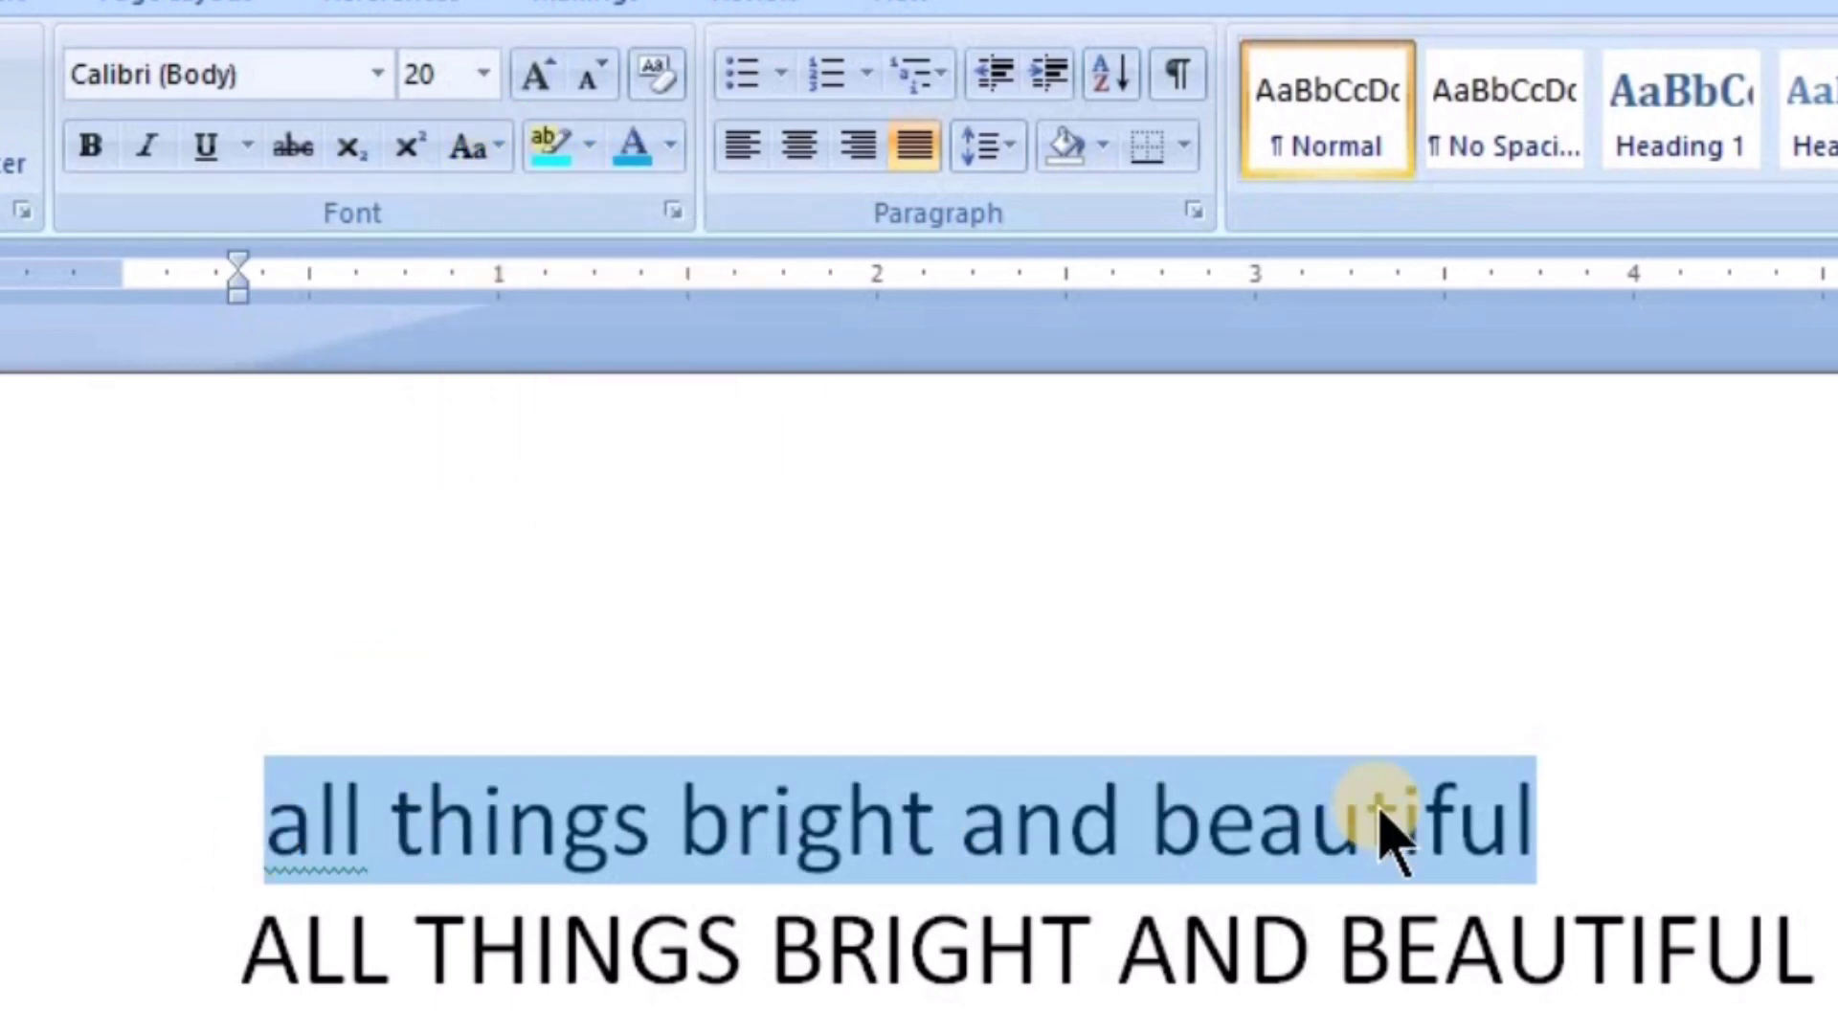
Change the selected first line to UPPERCASE and then to Capitalize Each Word.
{"action": "left_click", "coordinate": [505, 153]}
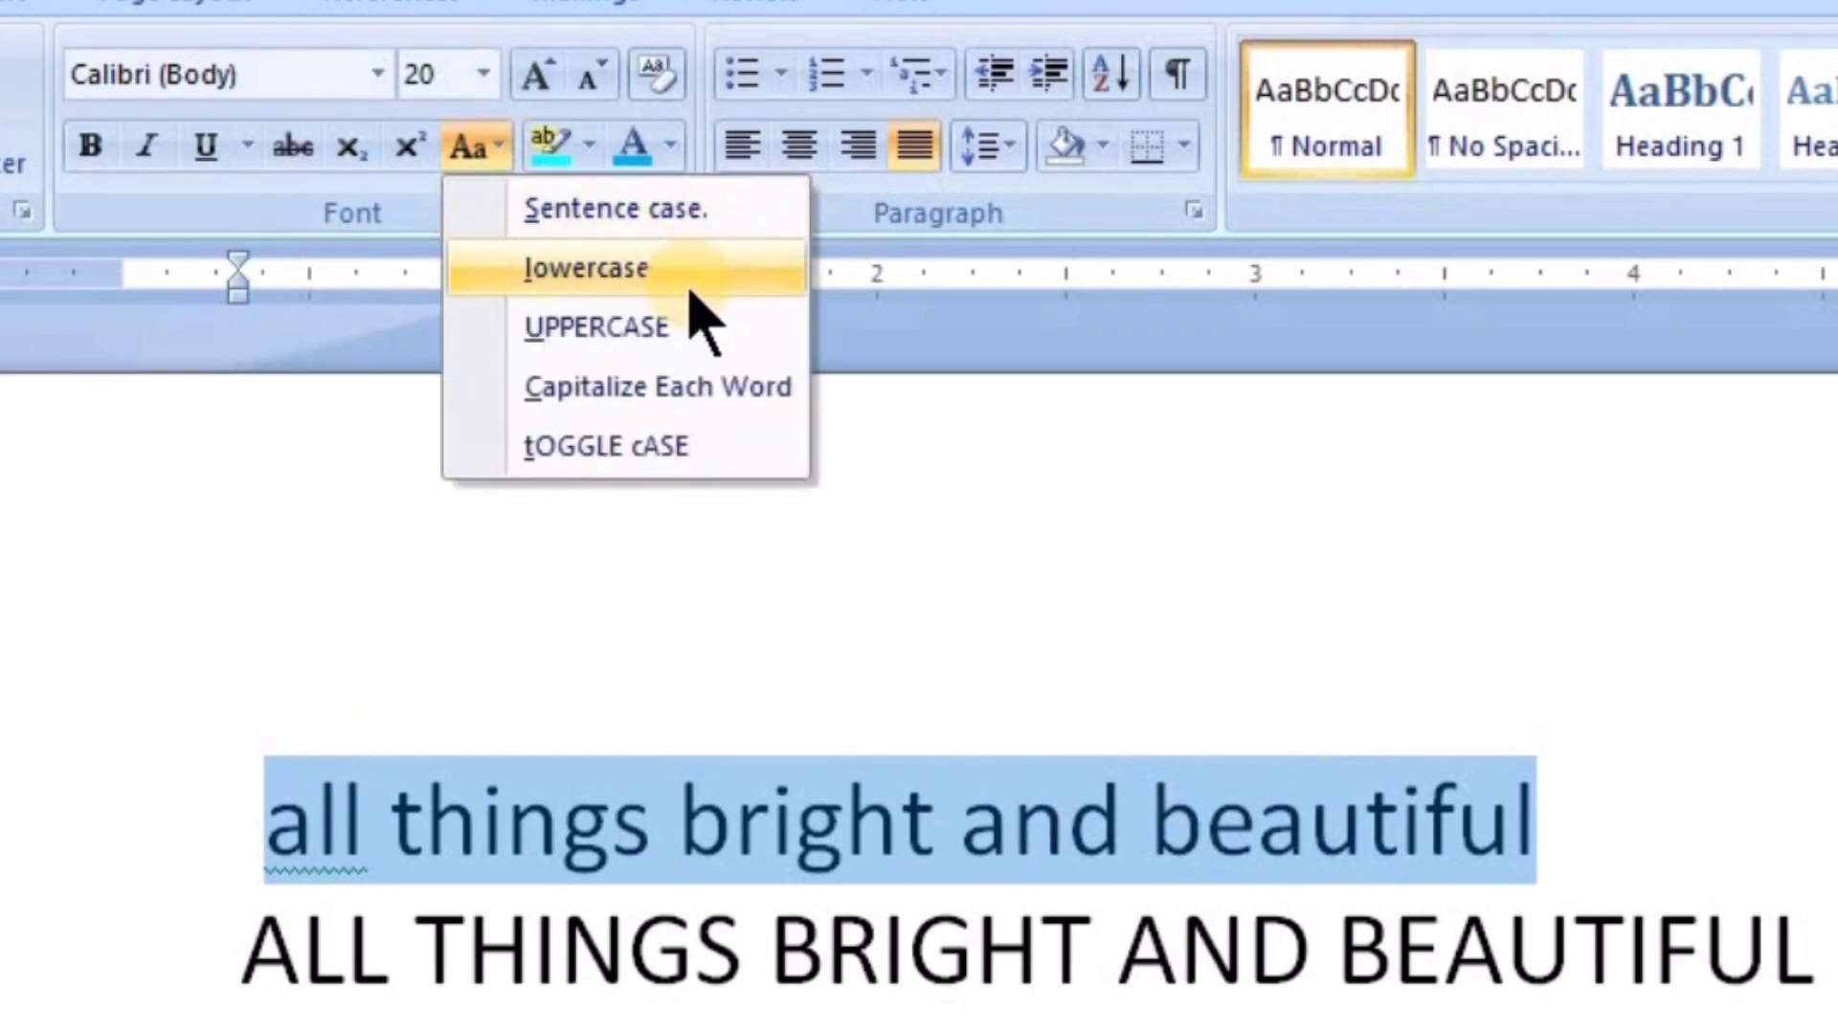
{"action": "left_click", "coordinate": [654, 335]}
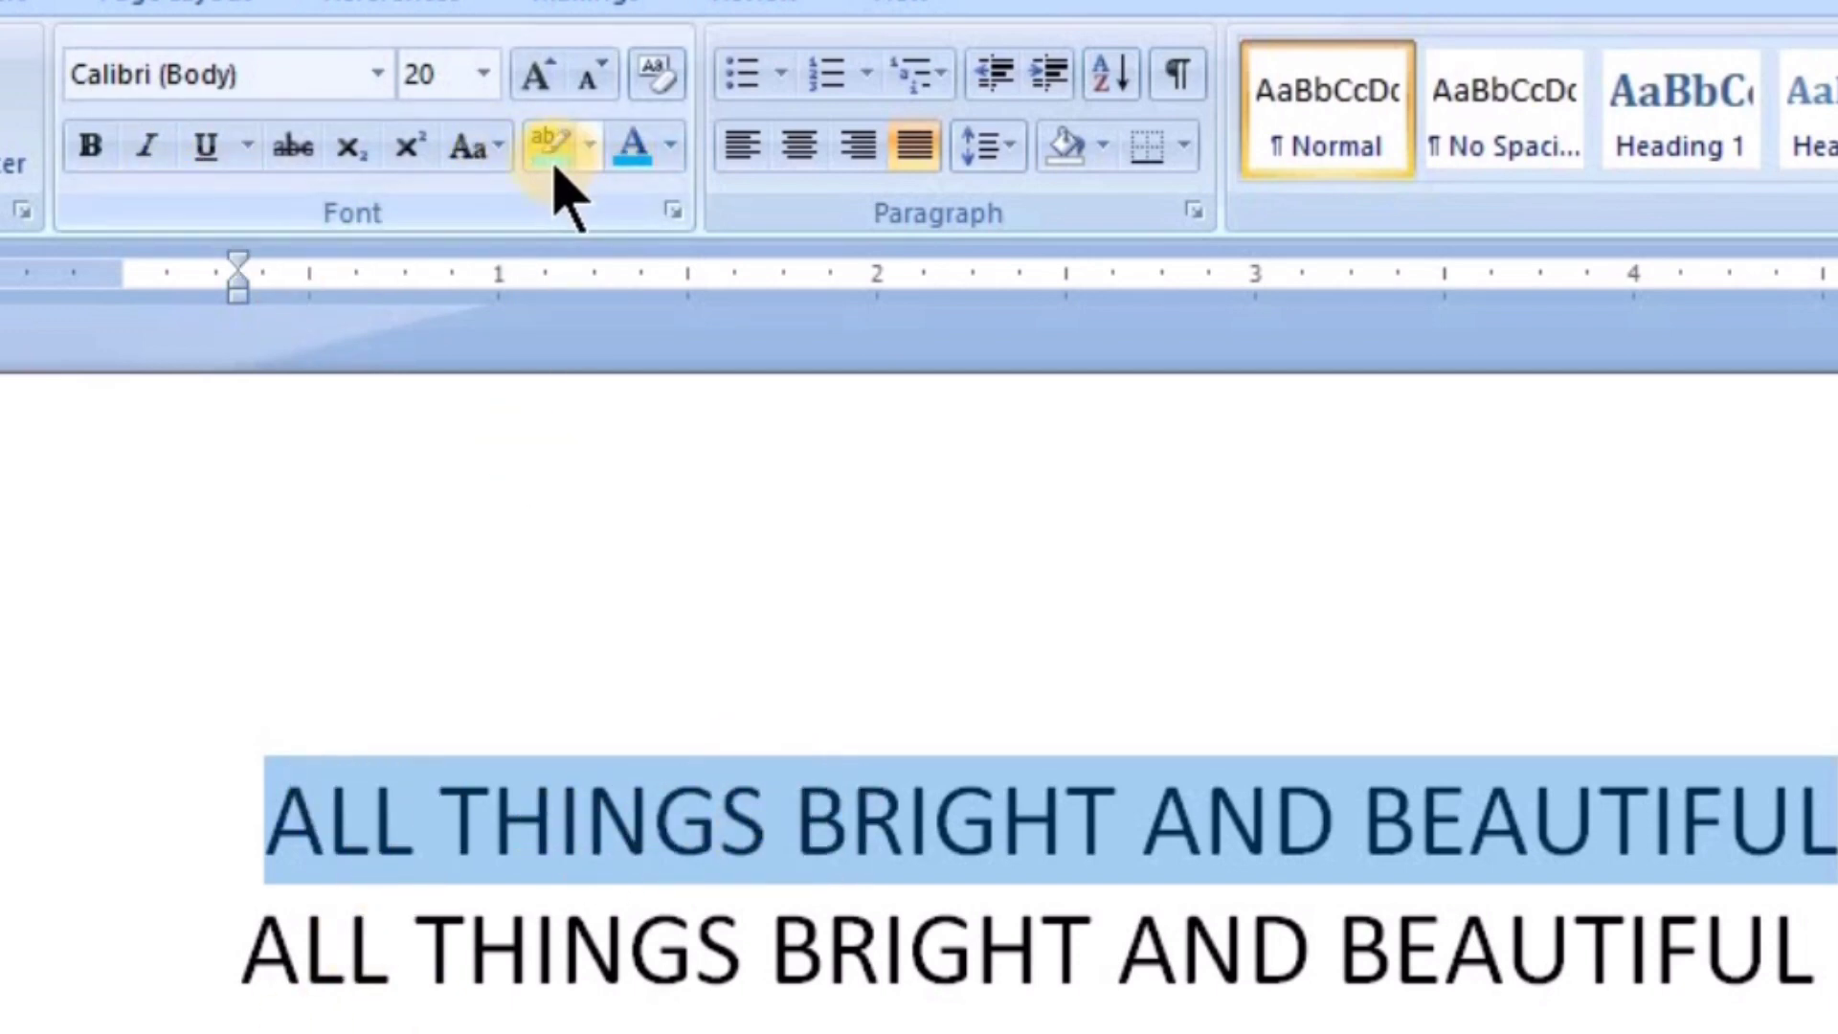
{"action": "left_click", "coordinate": [498, 146]}
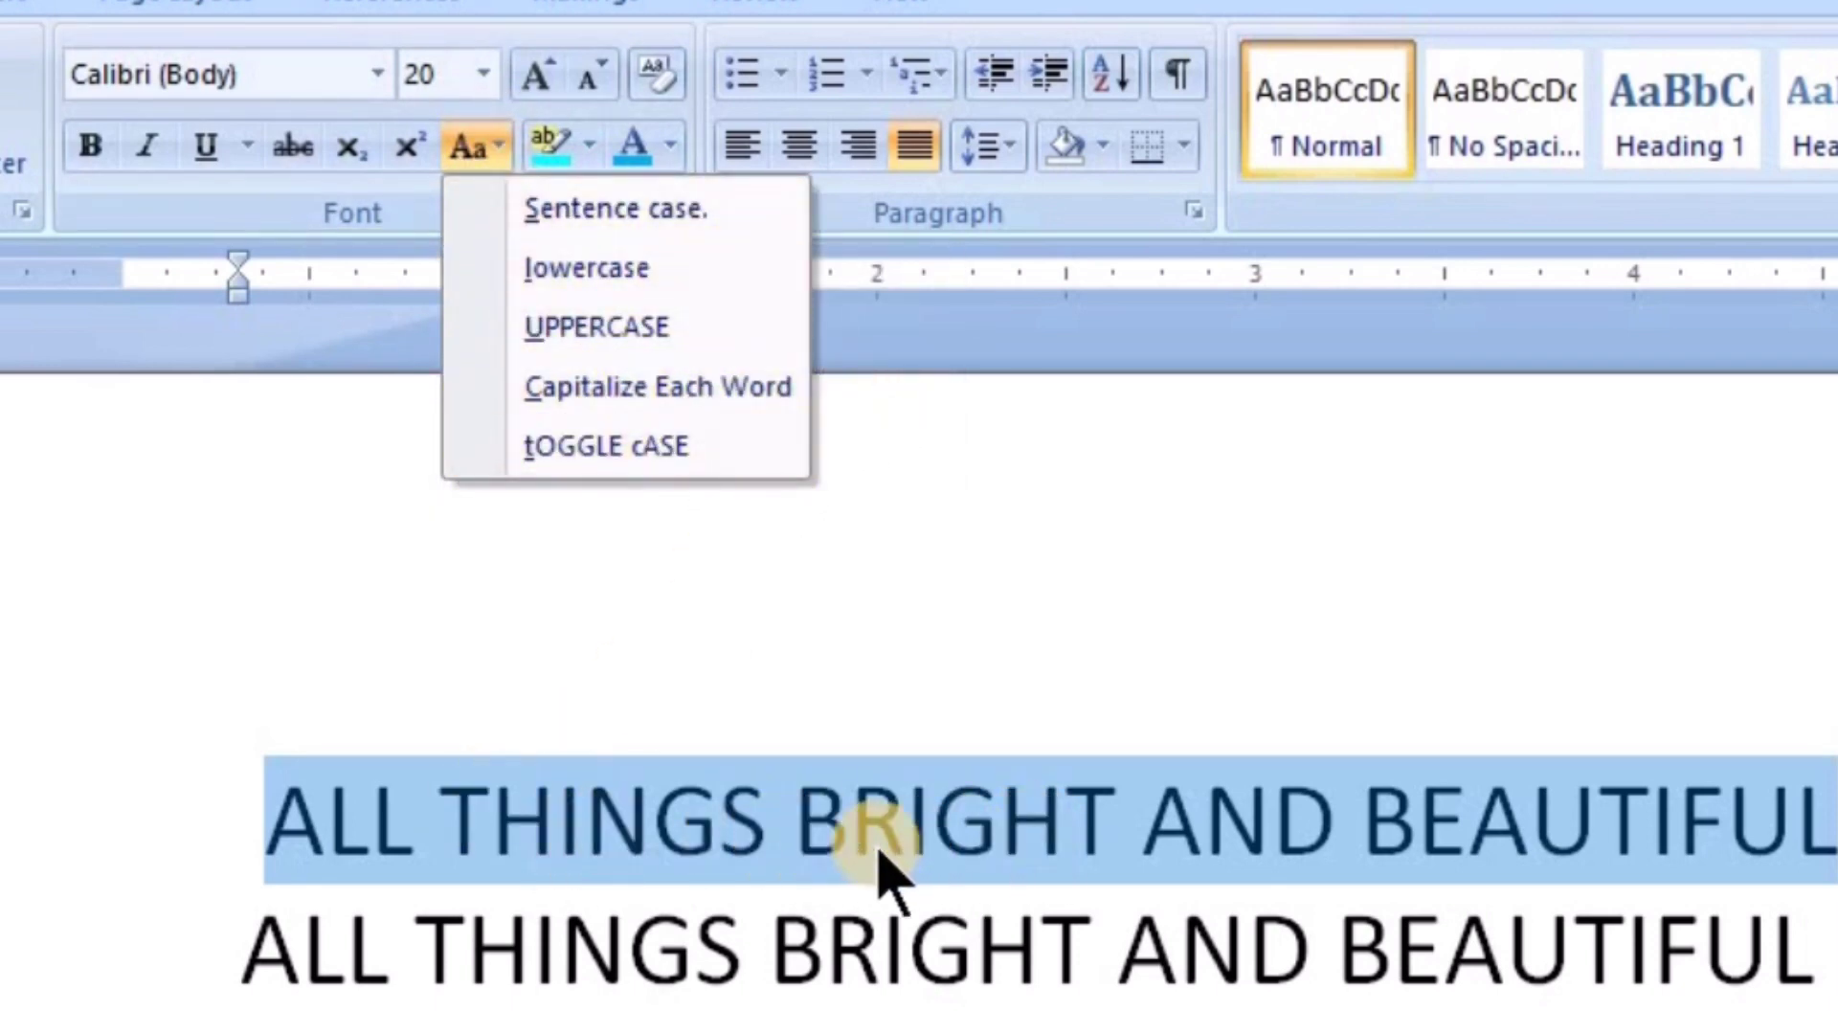
{"action": "left_click", "coordinate": [713, 388]}
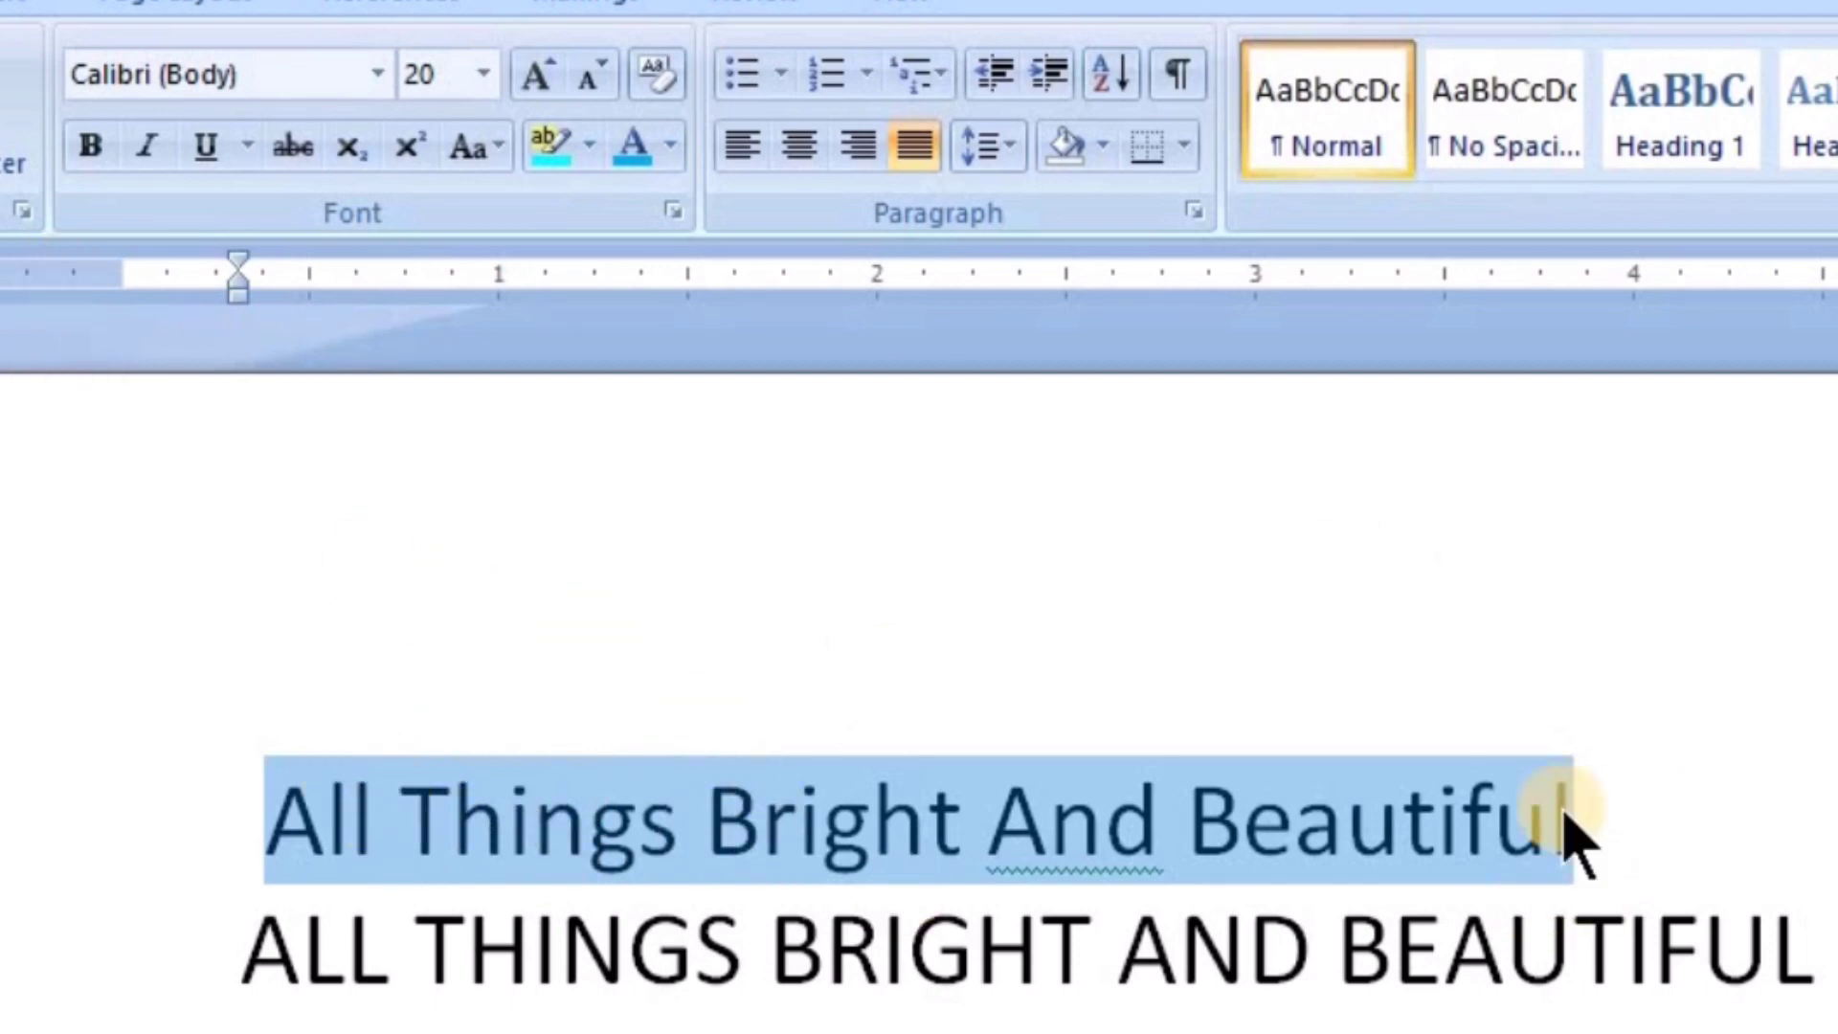
Apply bold, italic and underline to the selected first line and deselect it.
{"action": "left_click", "coordinate": [91, 145]}
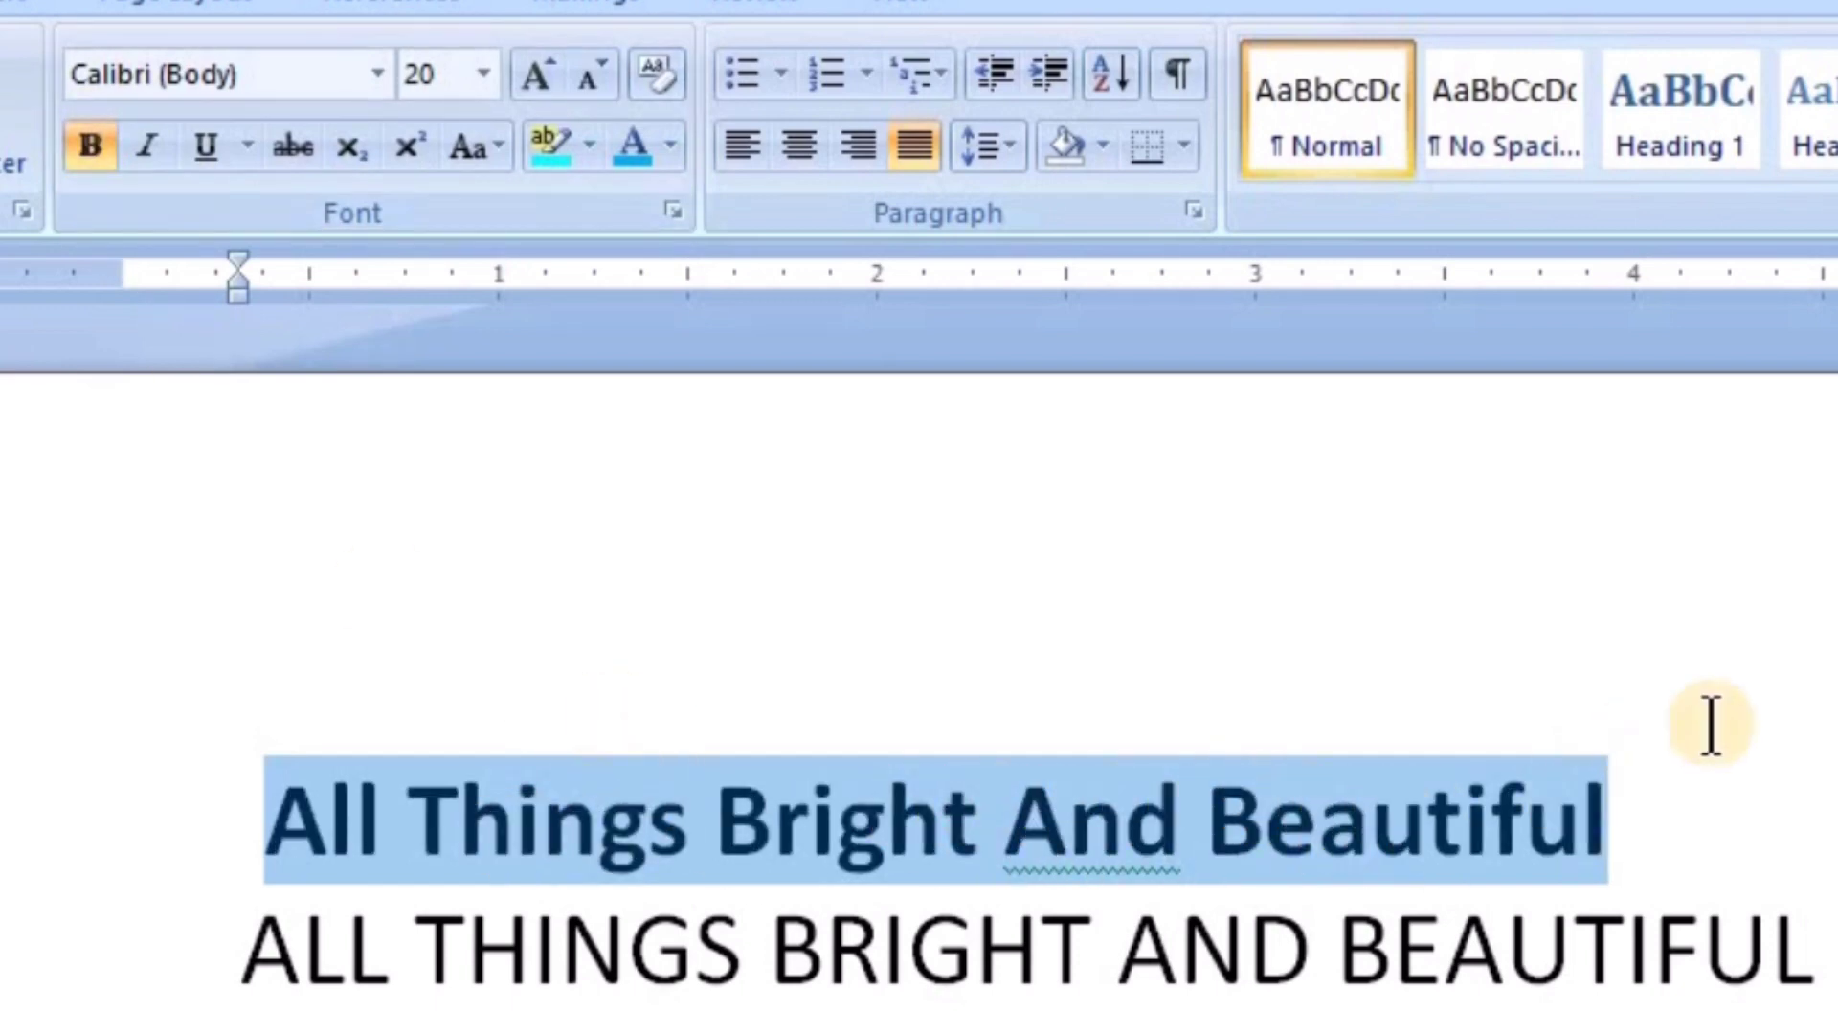
{"action": "left_click", "coordinate": [153, 144]}
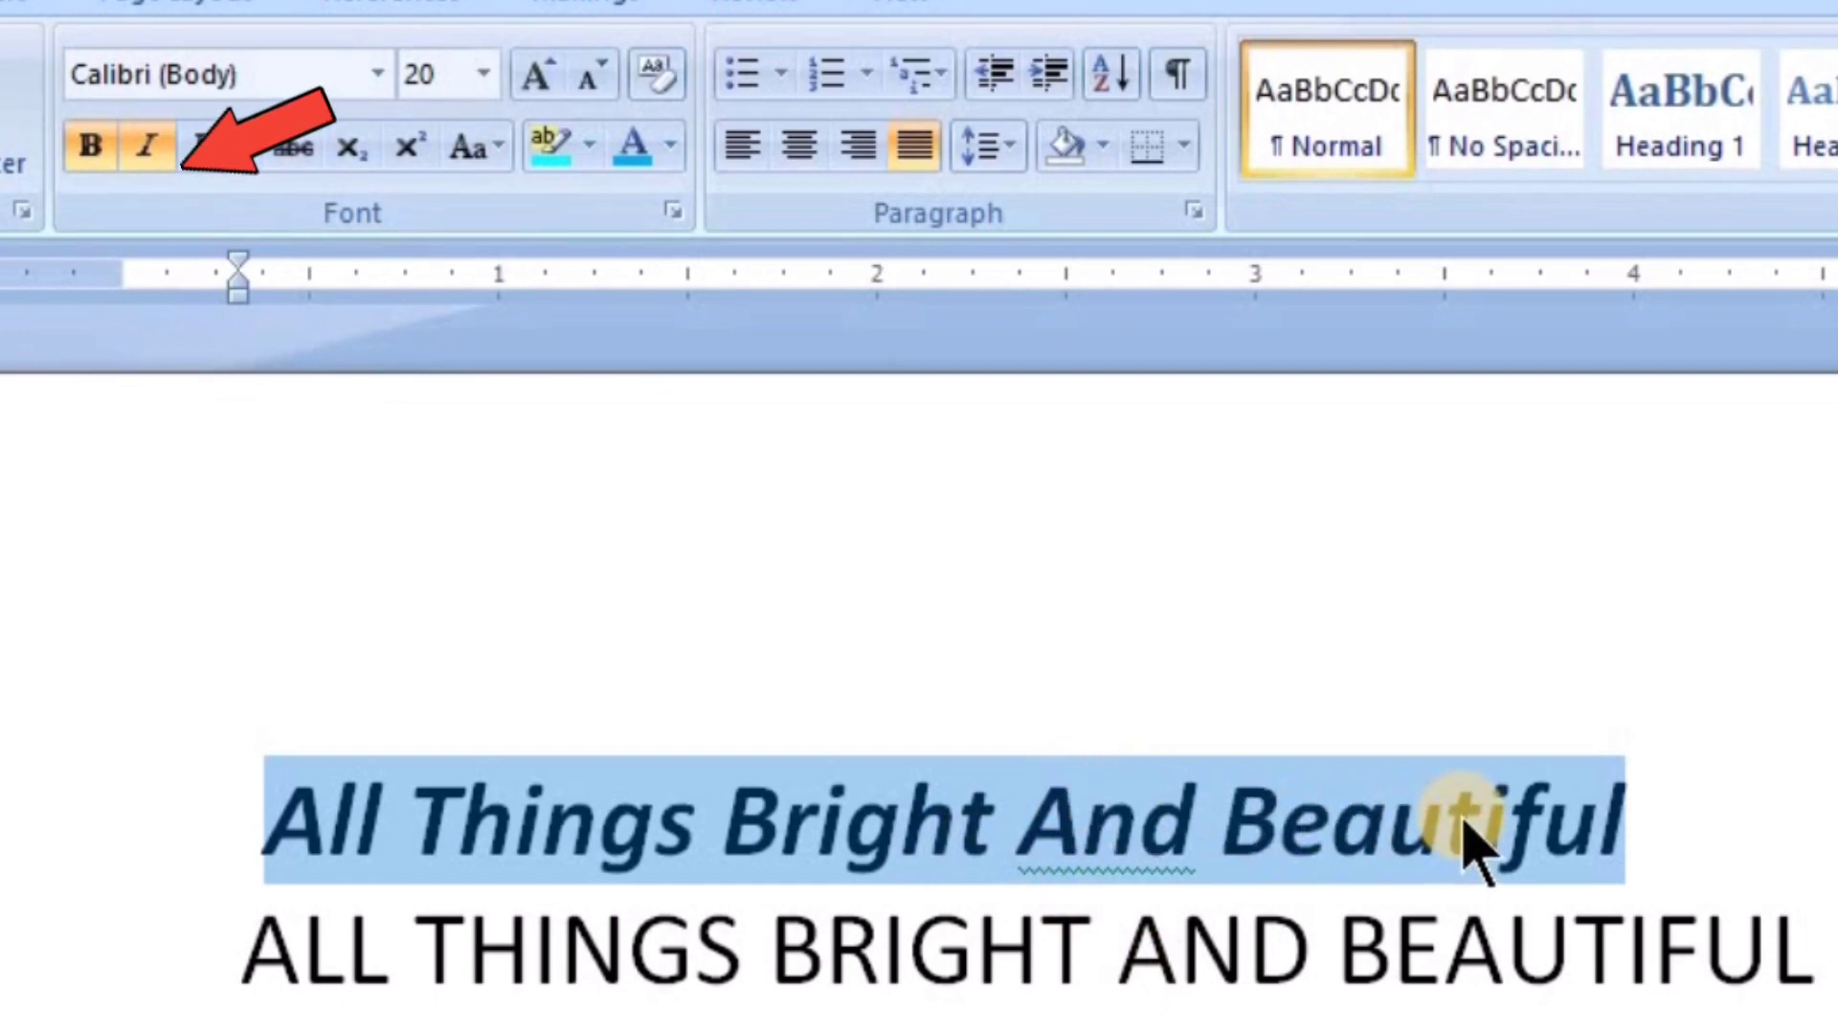
{"action": "left_click", "coordinate": [203, 146]}
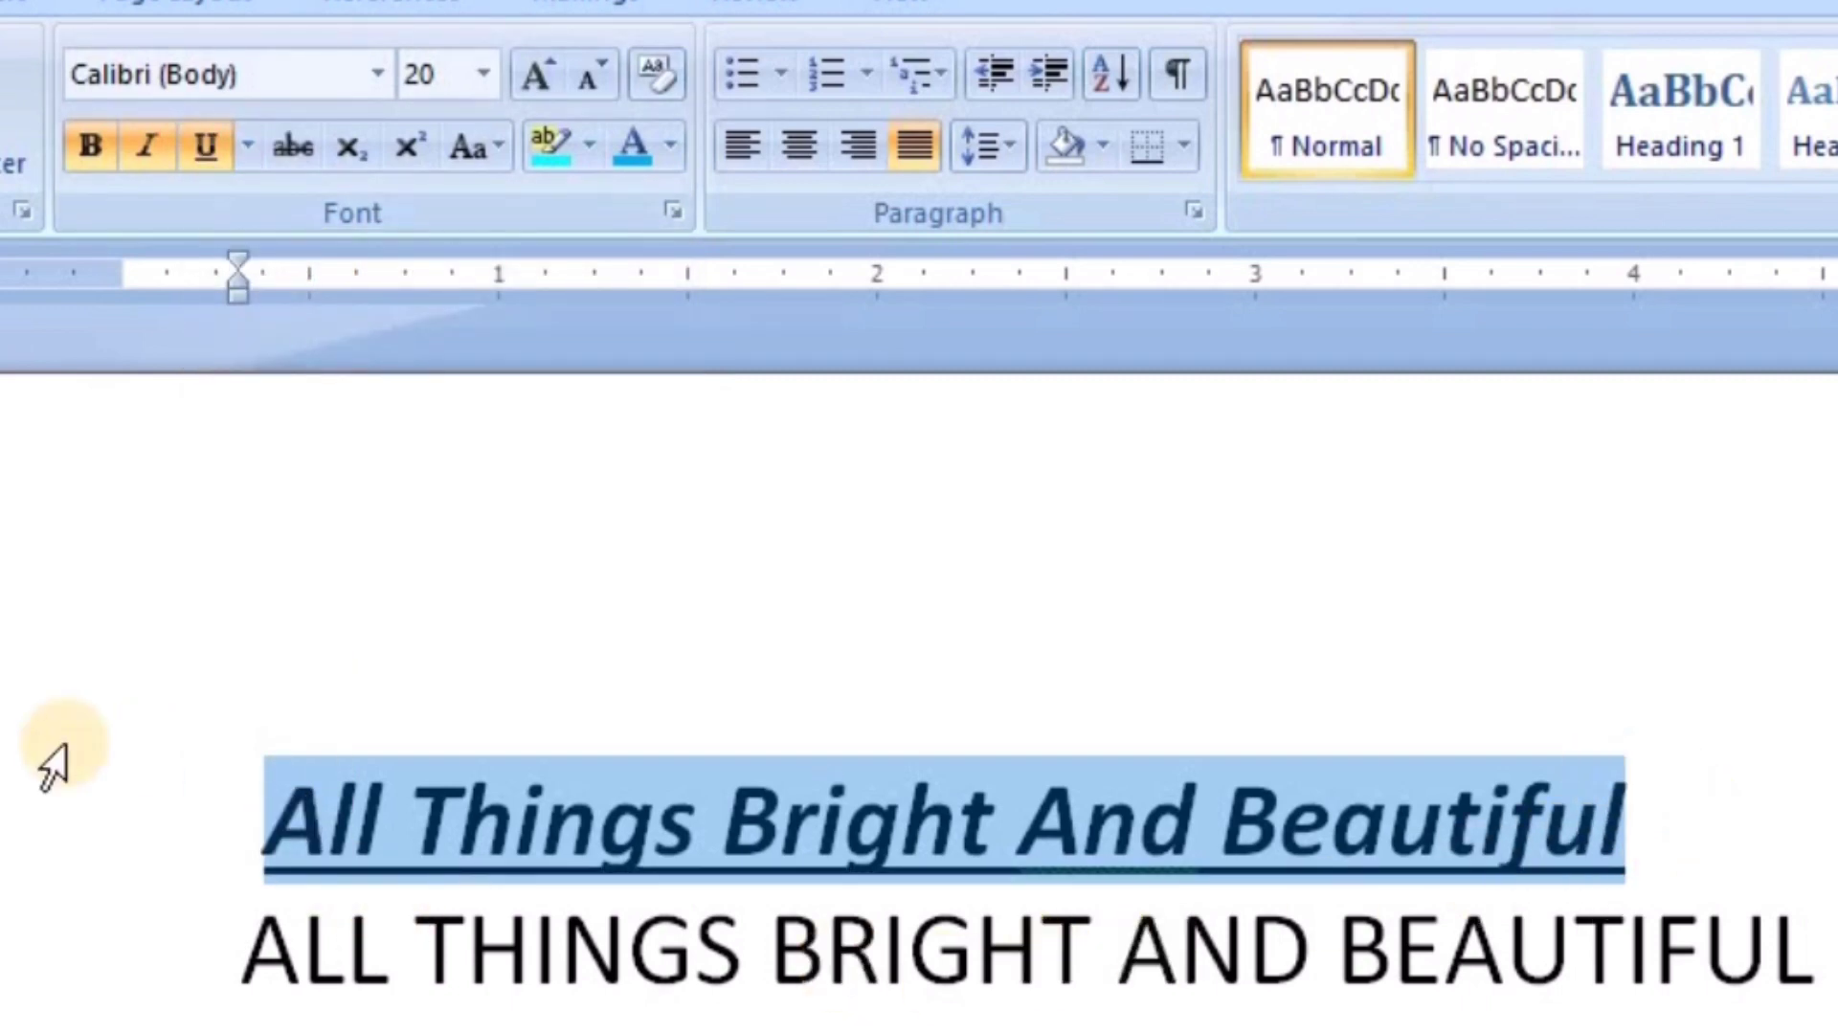
{"action": "left_click", "coordinate": [1732, 639]}
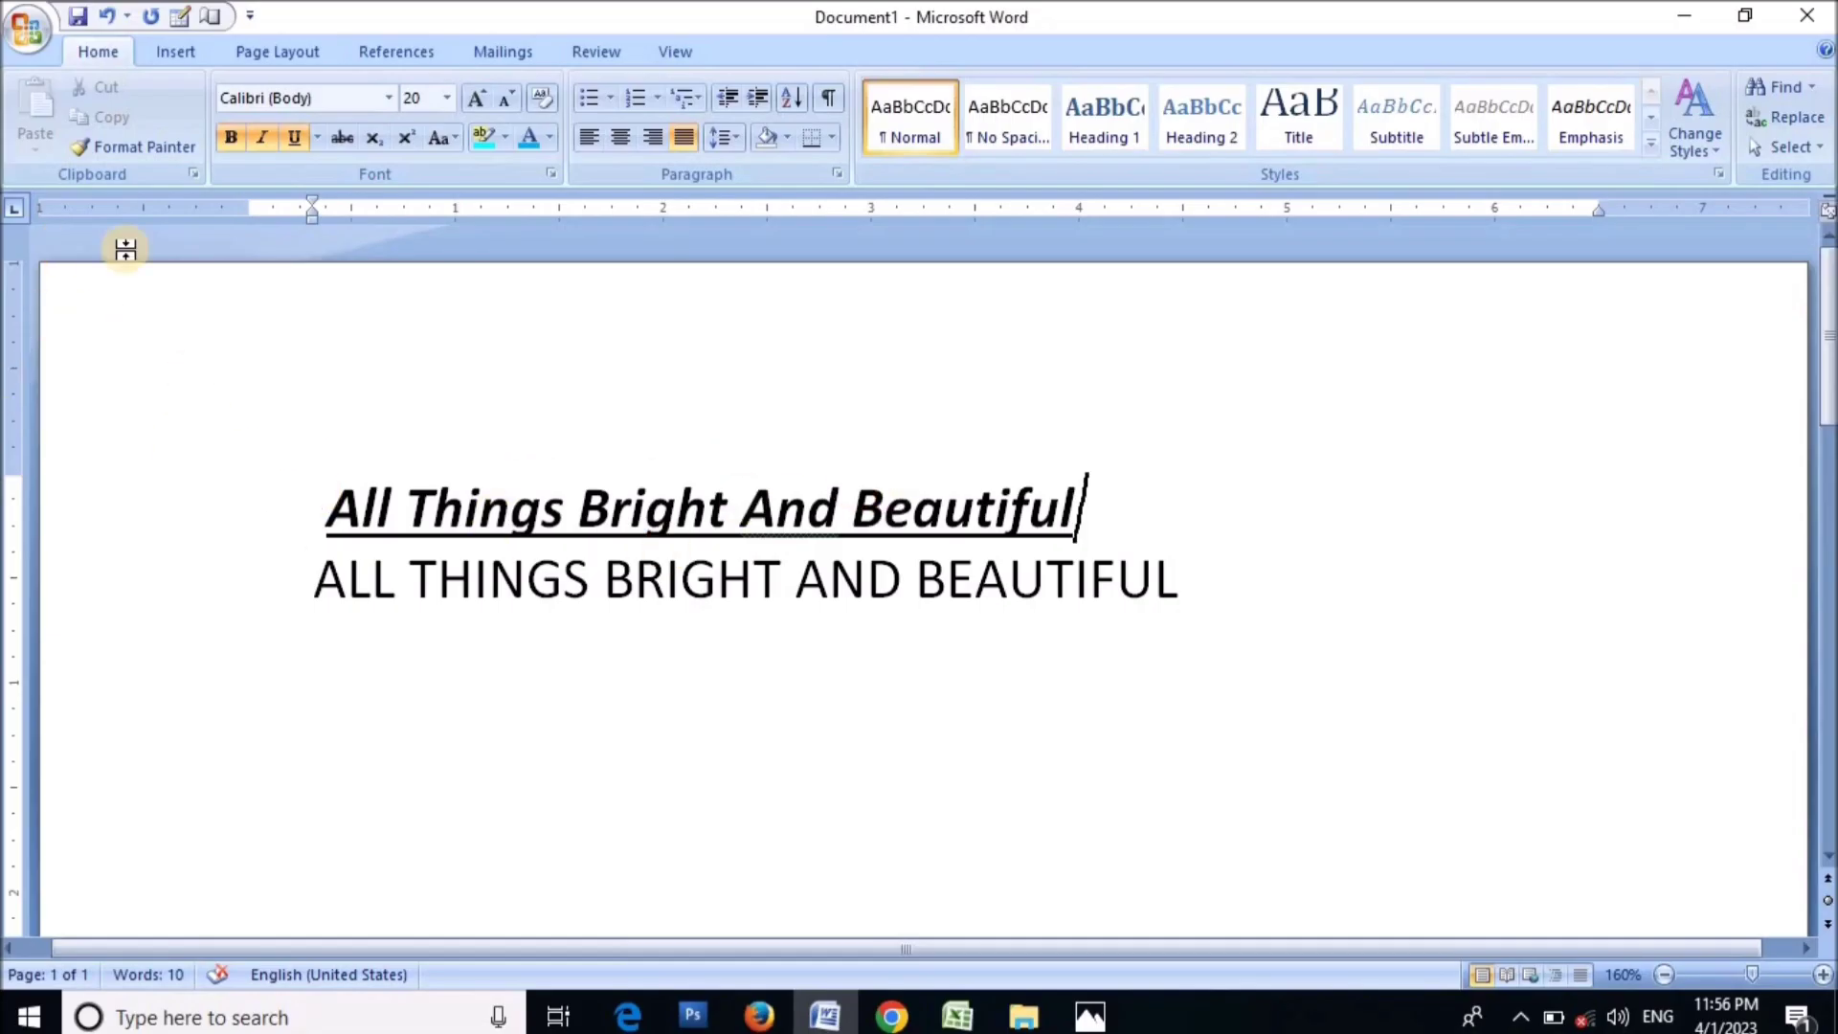
Undo the underline, italic and bold formatting of the first line and deselect the text.
{"action": "left_click", "coordinate": [108, 12]}
{"action": "left_click", "coordinate": [107, 12]}
{"action": "left_click", "coordinate": [107, 11]}
{"action": "left_click", "coordinate": [108, 11]}
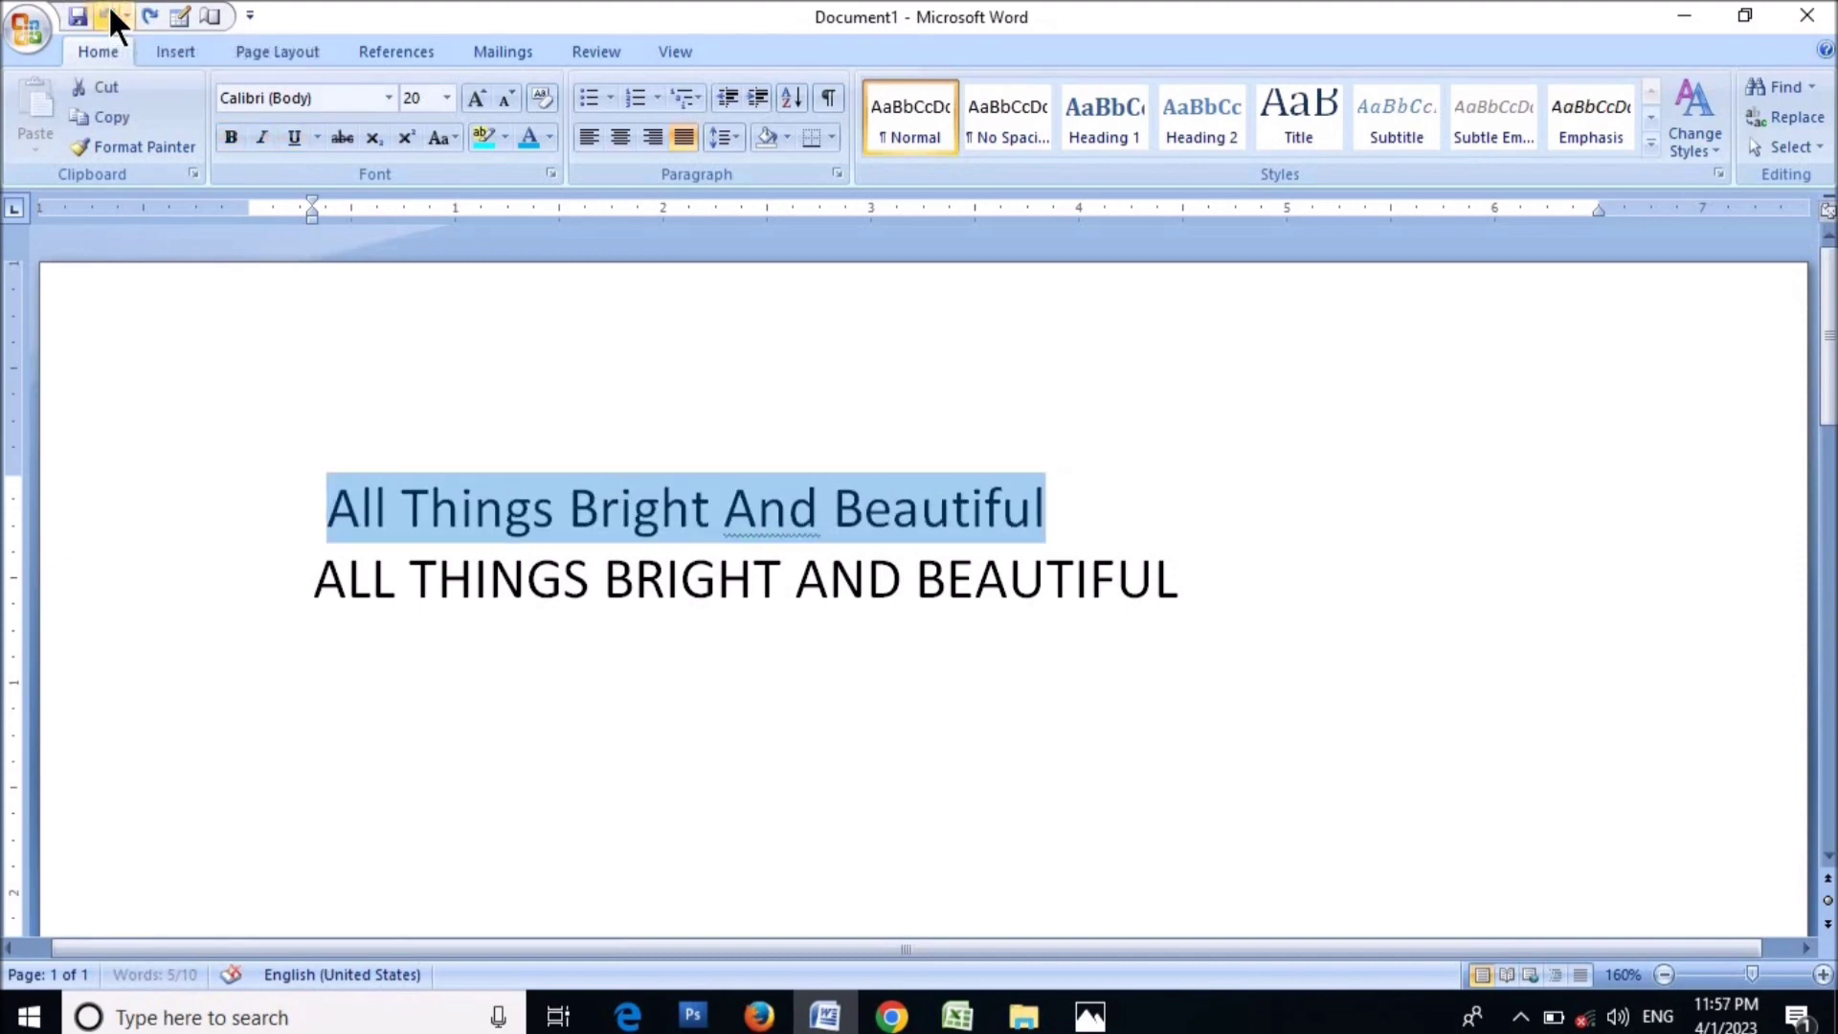
{"action": "left_click", "coordinate": [980, 681]}
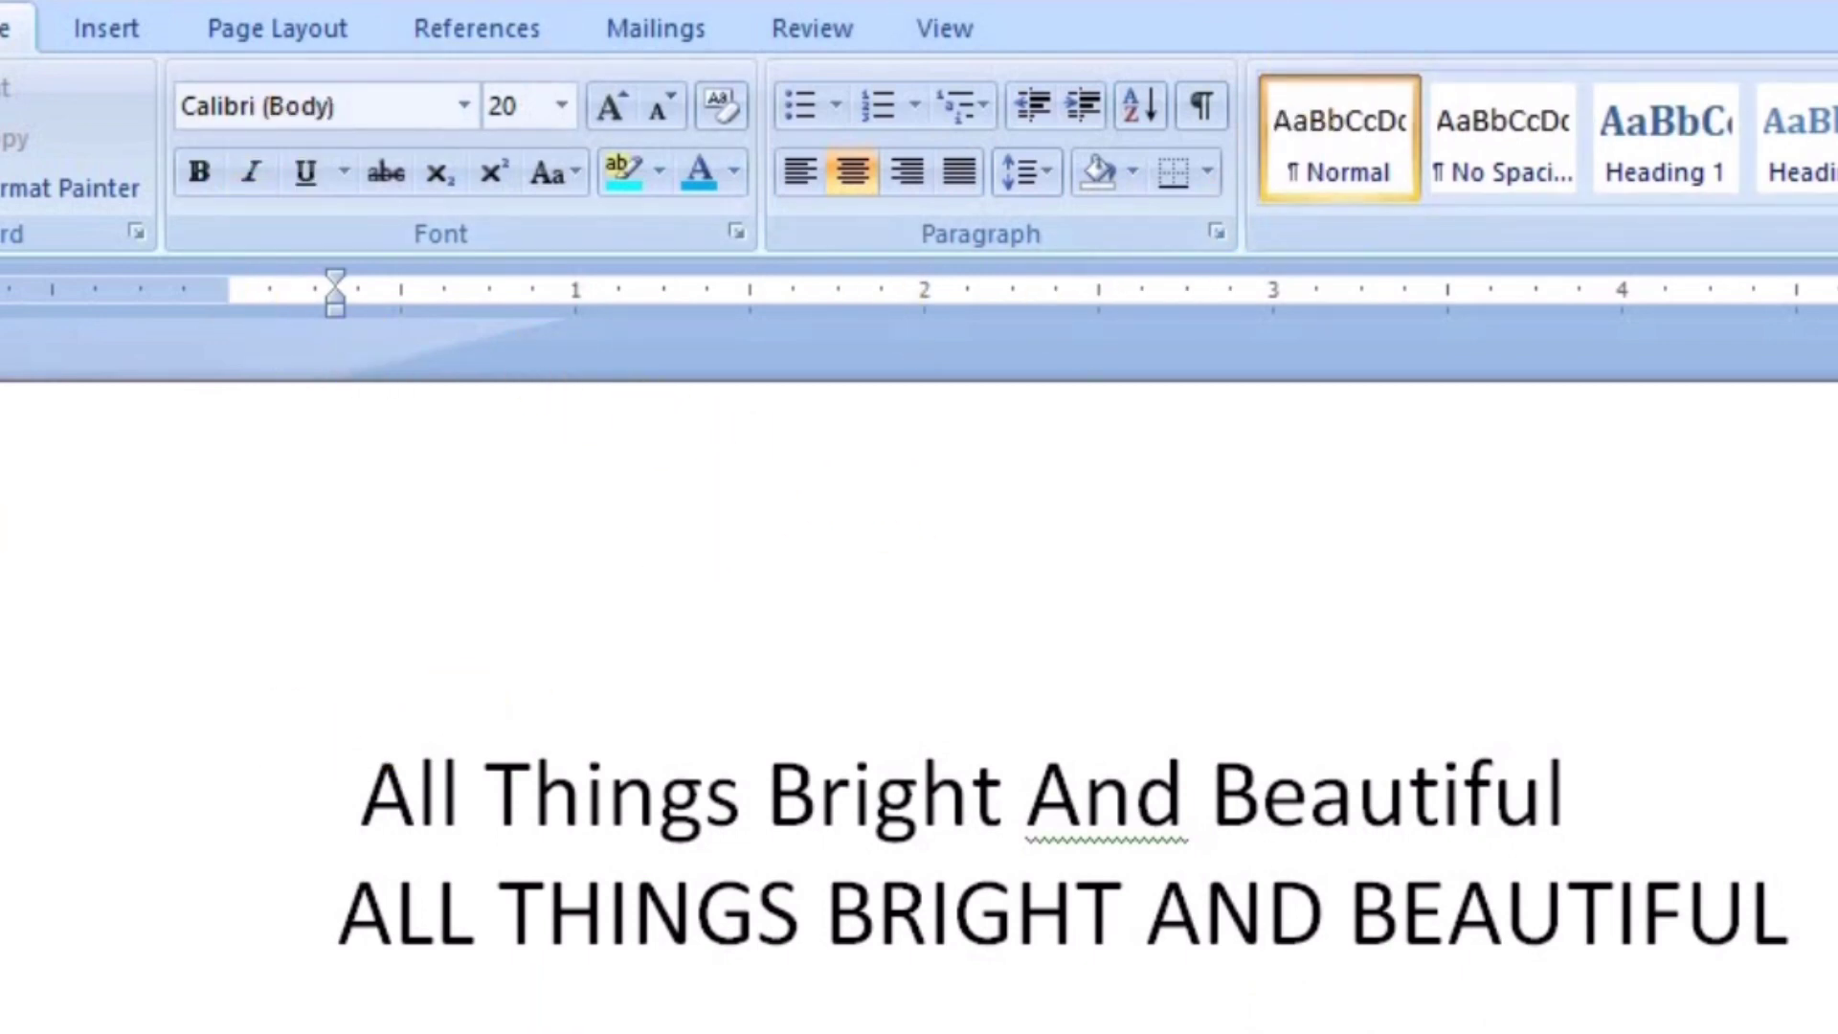
Select the line "All Things Bright And Beautiful", set its font to Bickham Script Pro, and deselect it.
{"action": "left_click_drag", "start_coordinate": [356, 795], "coordinate": [1772, 717]}
{"action": "key", "text": "ctrl+j"}
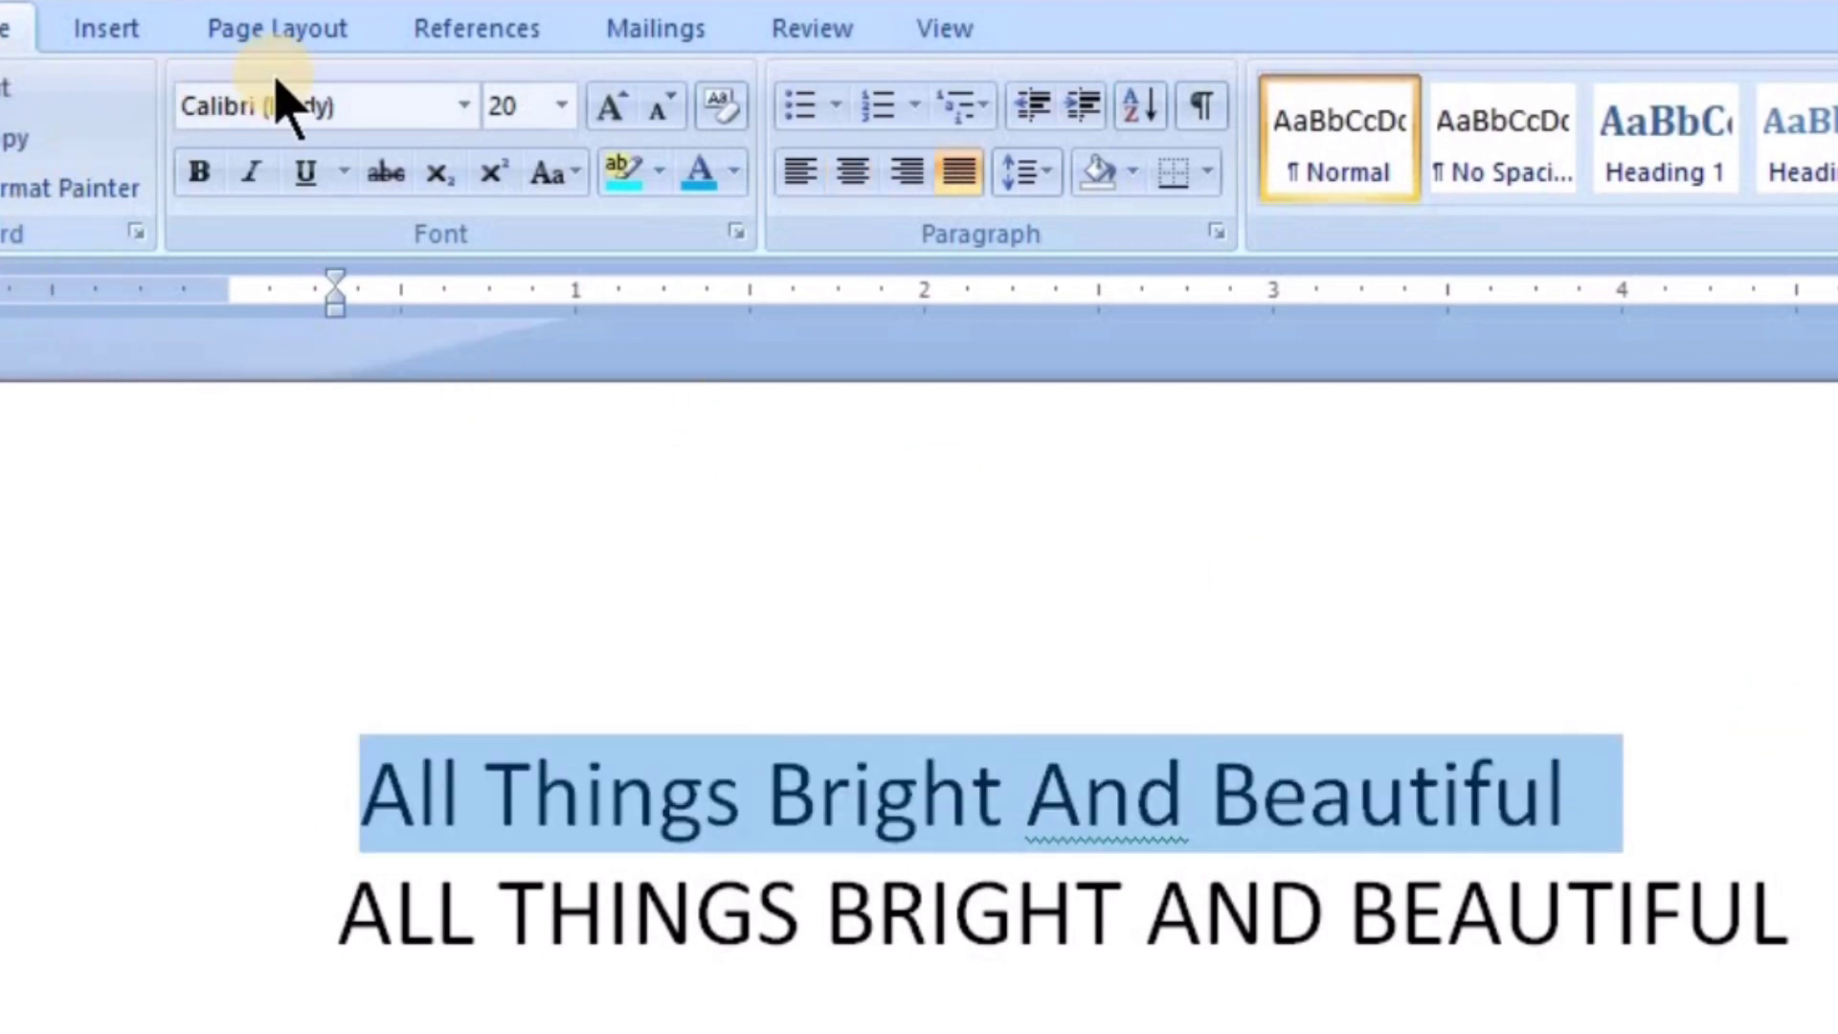
{"action": "left_click", "coordinate": [466, 107]}
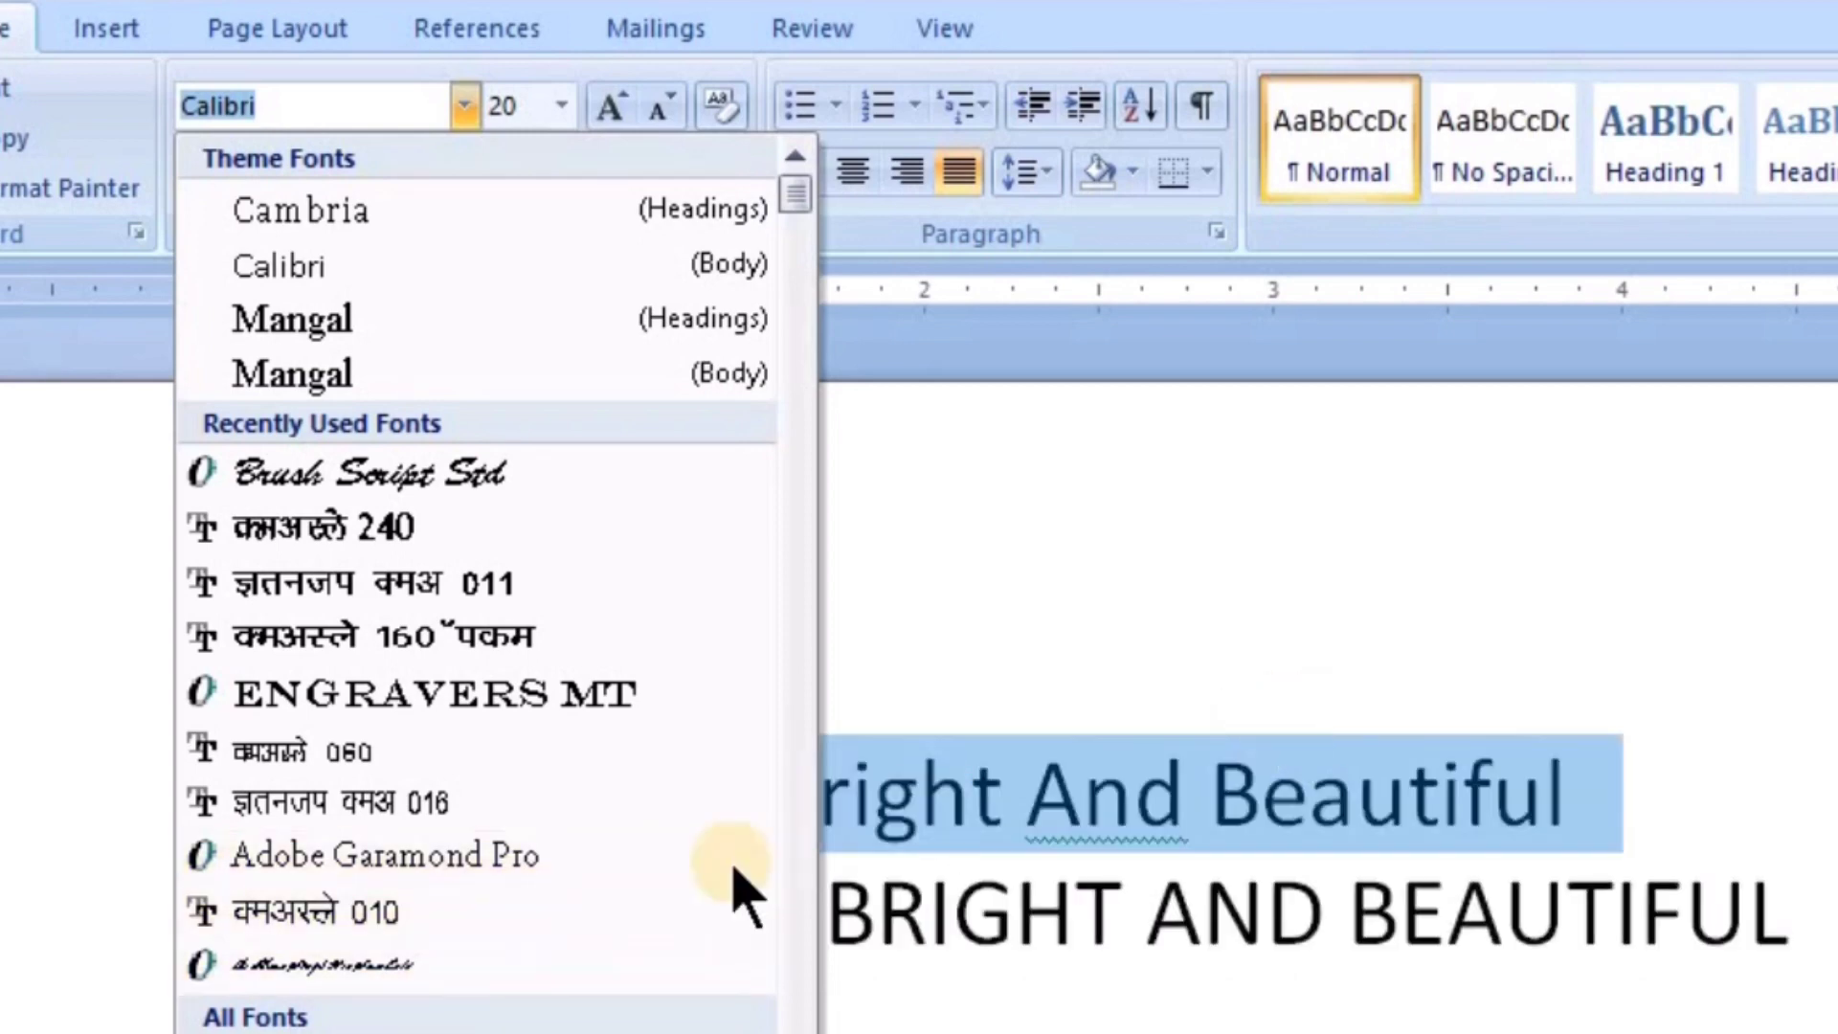
{"action": "left_click", "coordinate": [362, 966]}
{"action": "left_click", "coordinate": [1680, 697]}
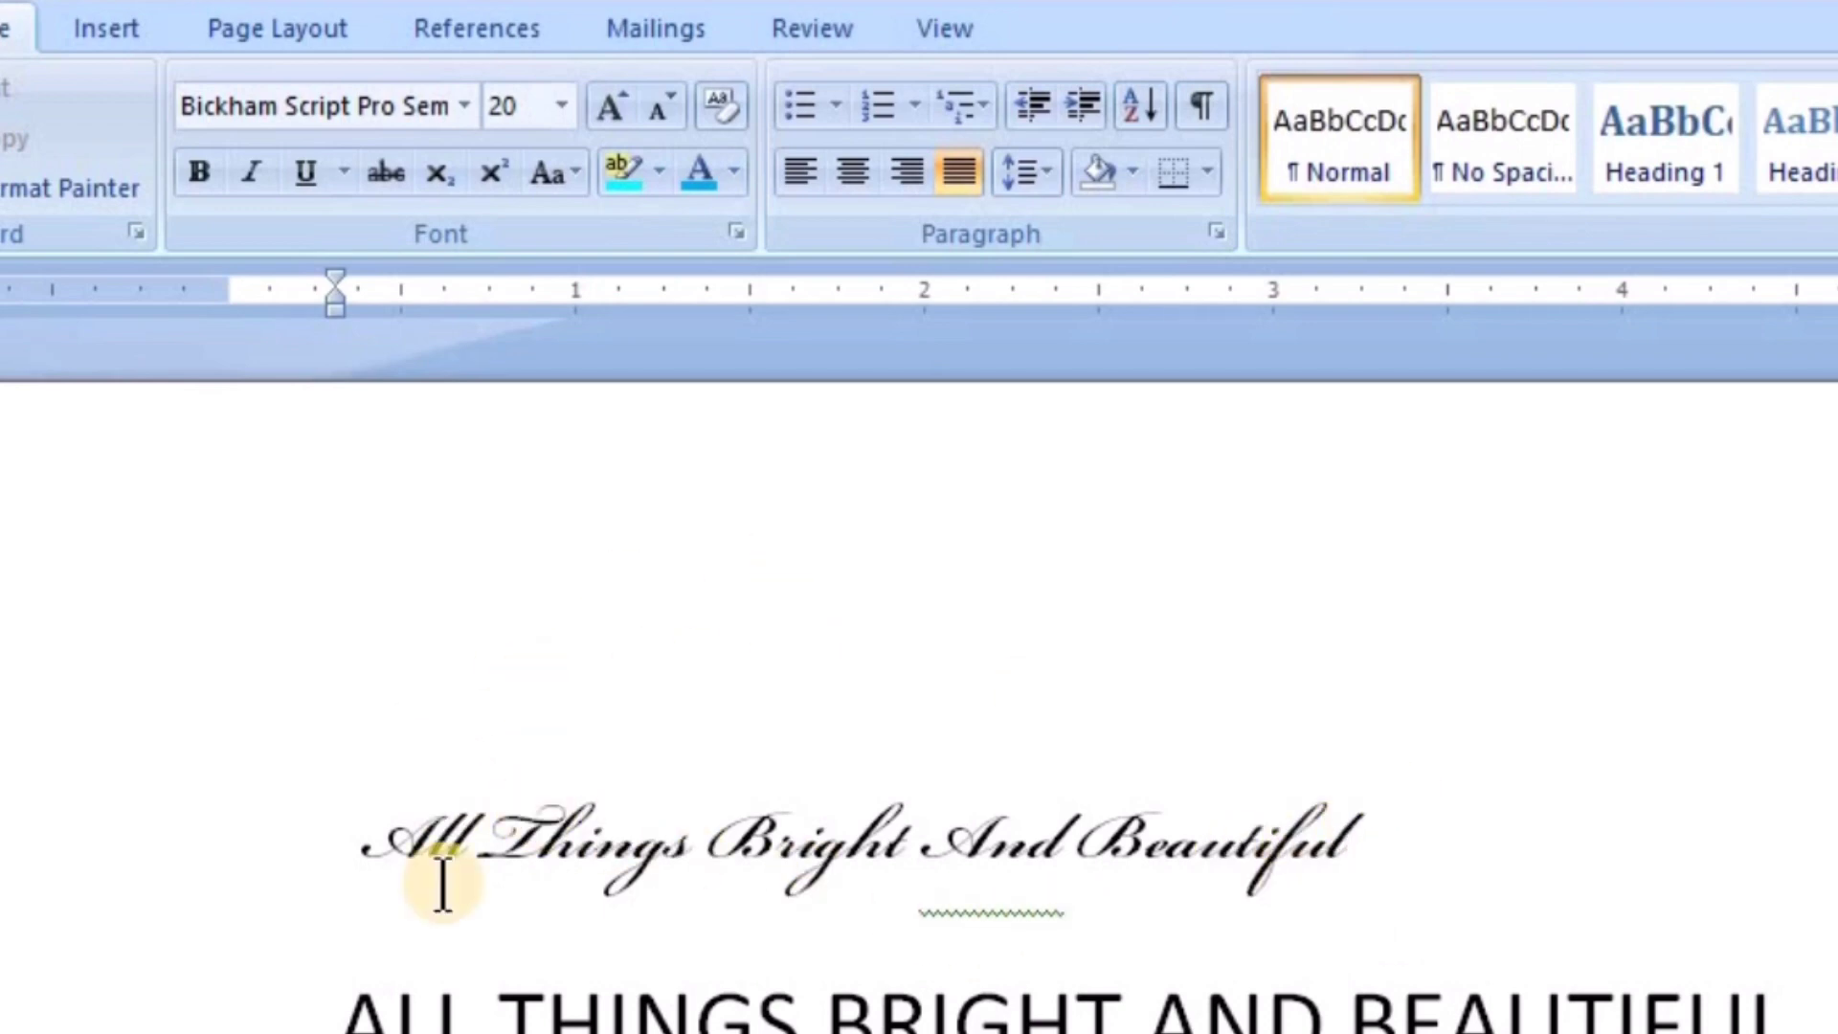
Select the script-font first line and set its font size to 48.
{"action": "triple_click", "coordinate": [348, 838]}
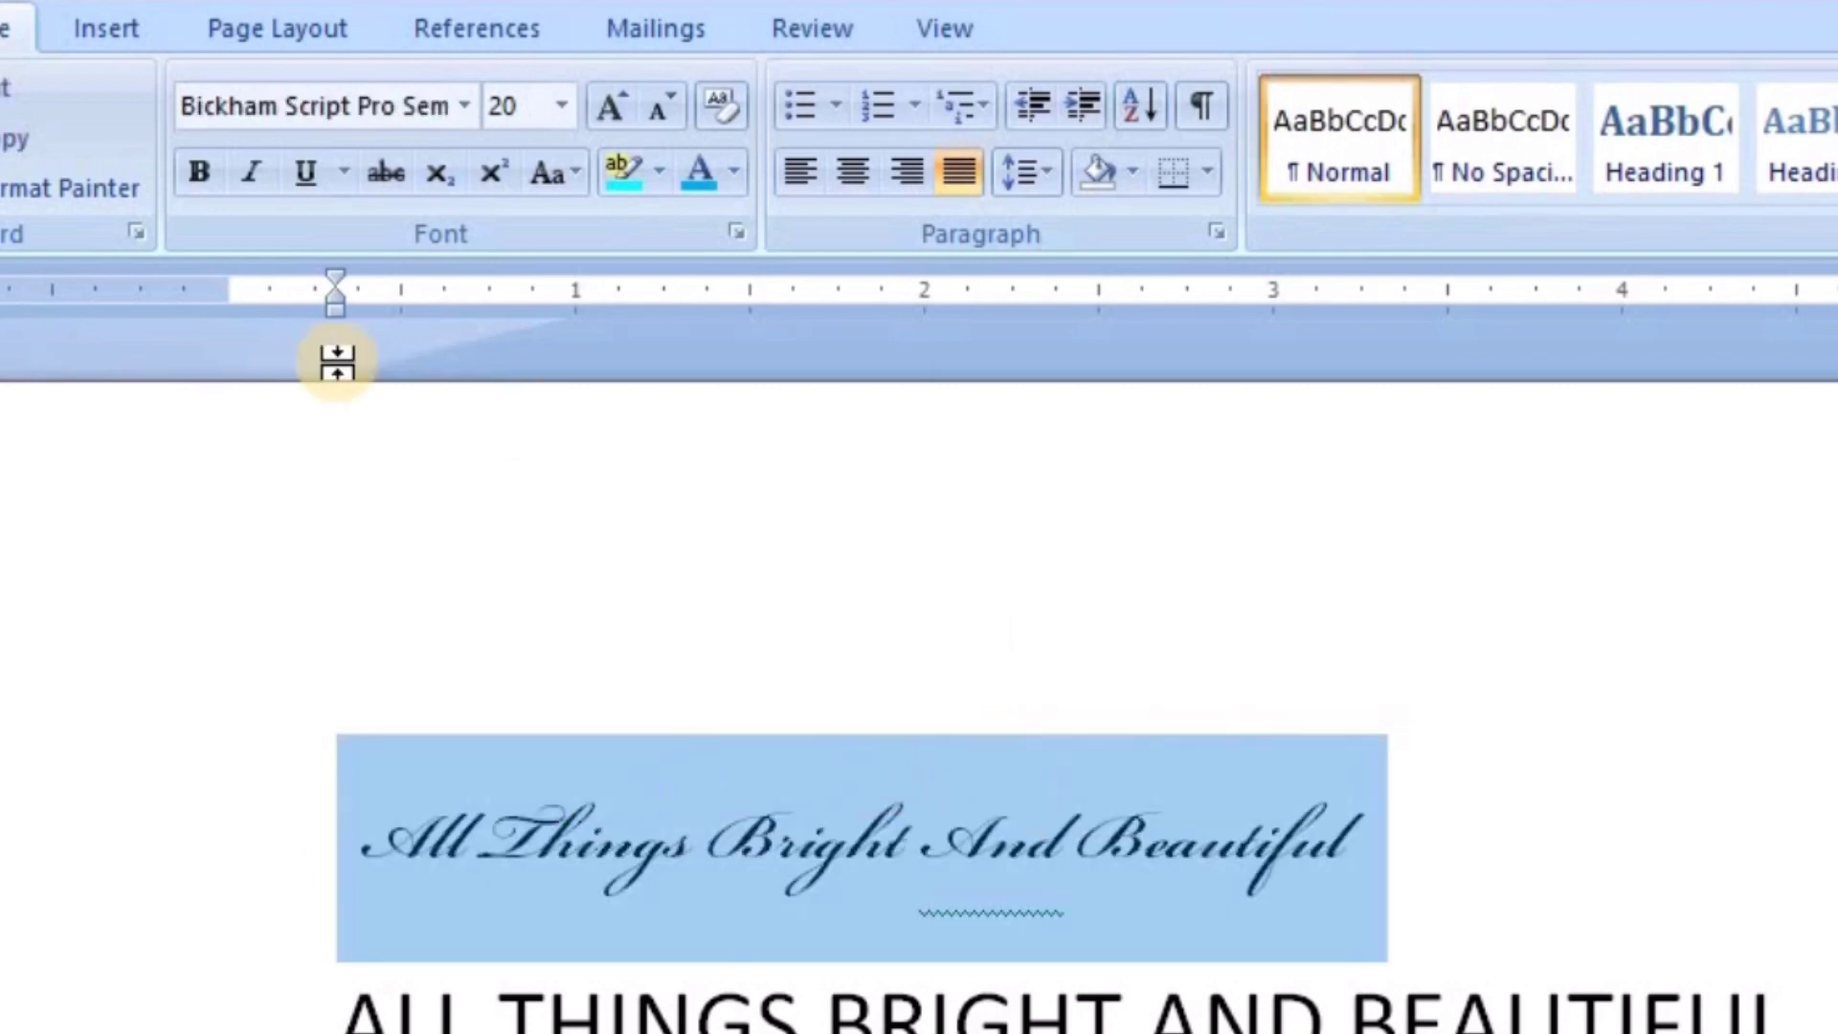
{"action": "left_click", "coordinate": [561, 118]}
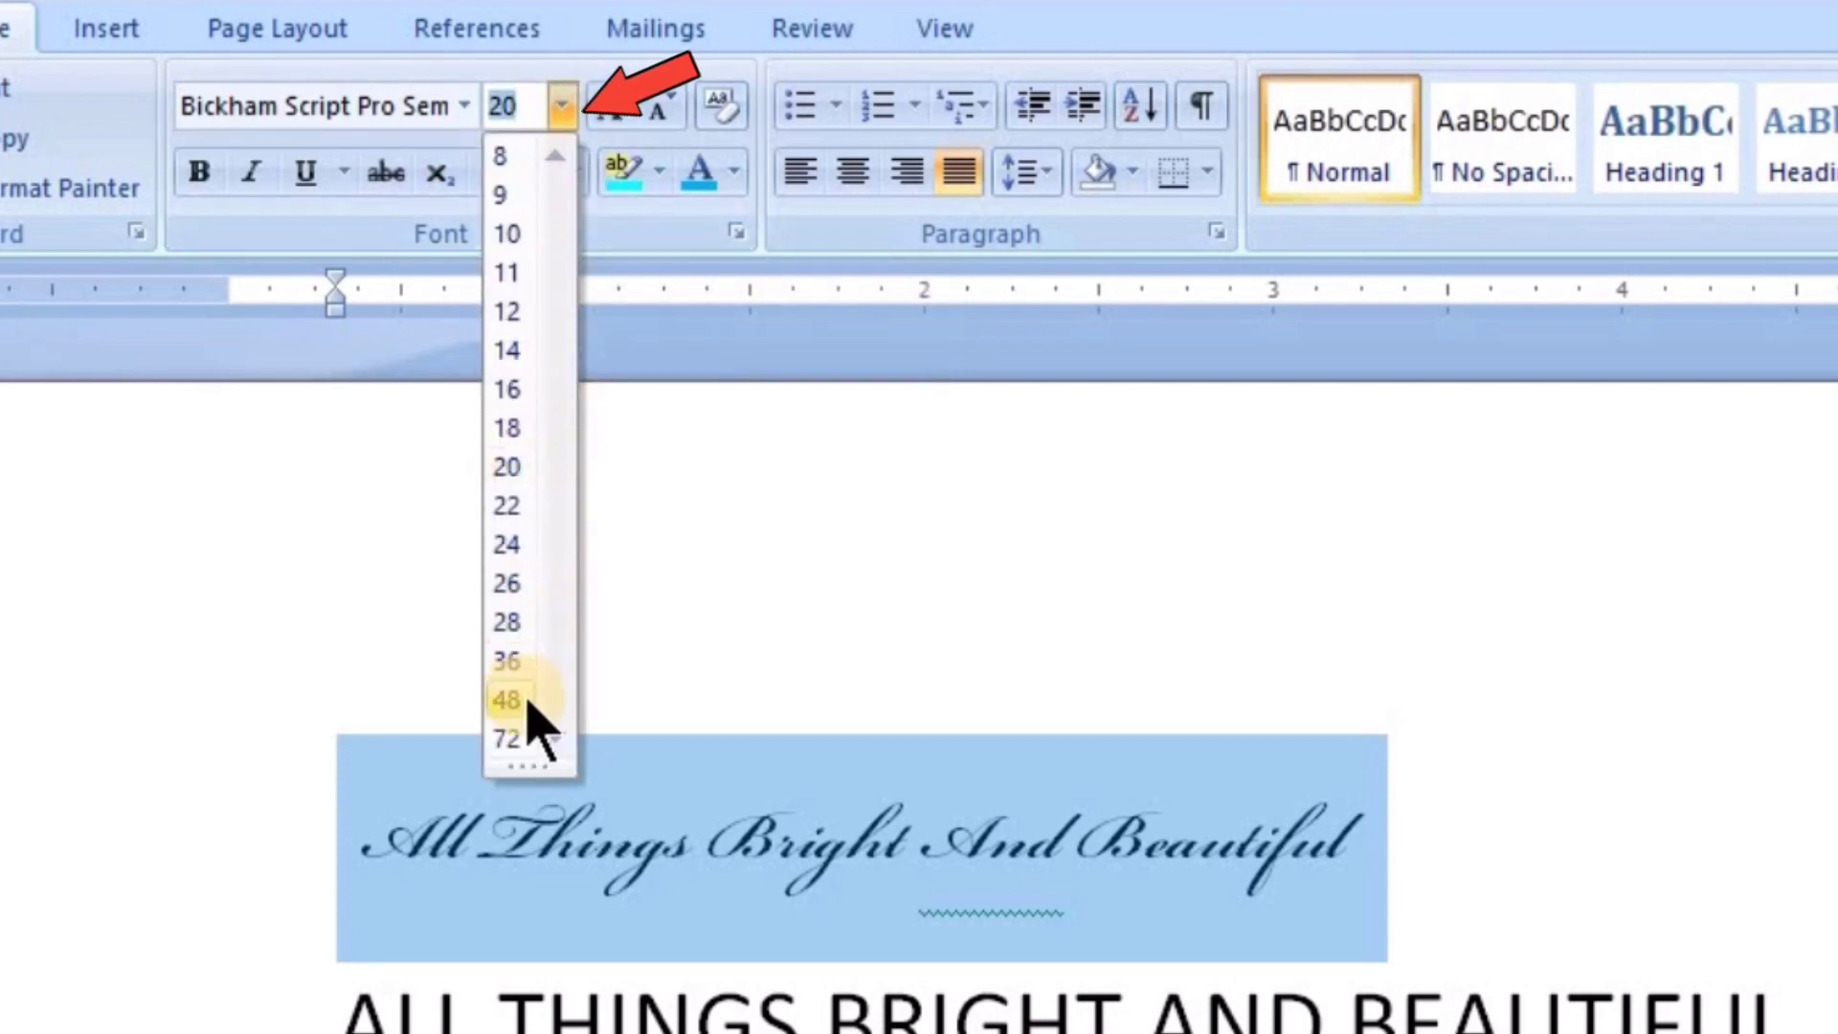
{"action": "left_click", "coordinate": [507, 699]}
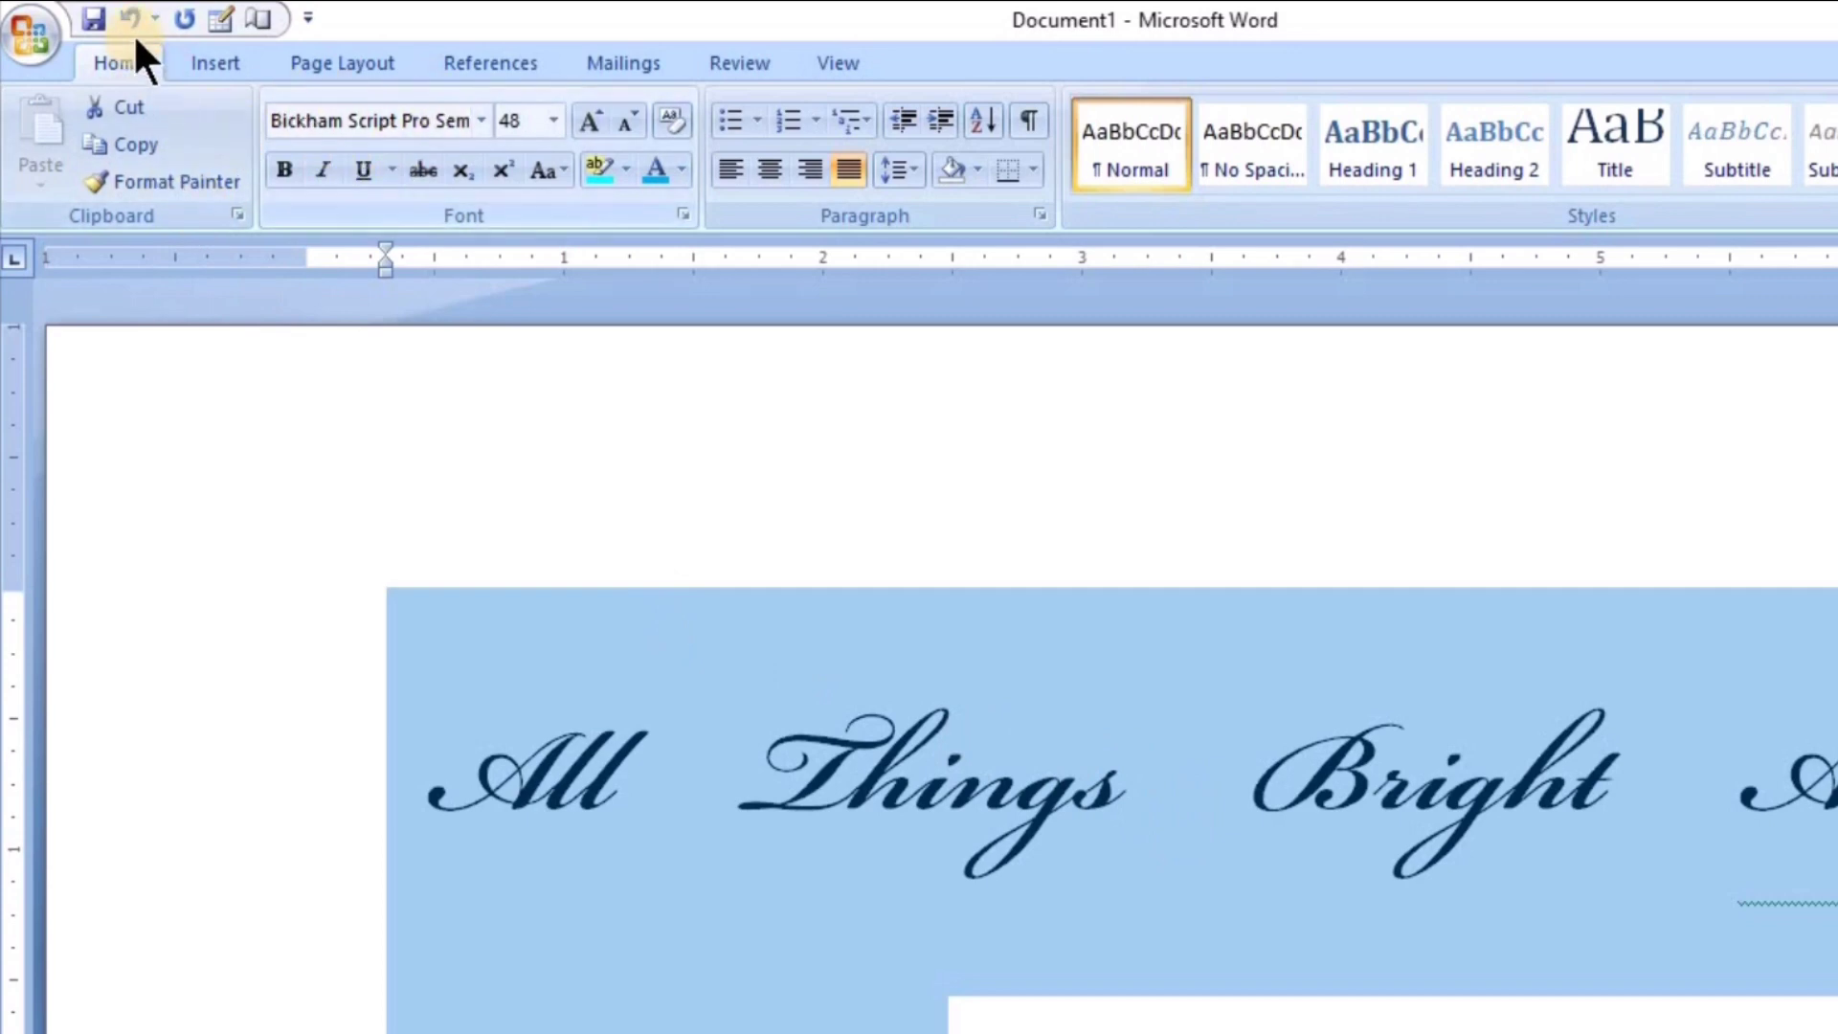
Undo the font size and font changes on the first line and deselect the text.
{"action": "left_click", "coordinate": [132, 8]}
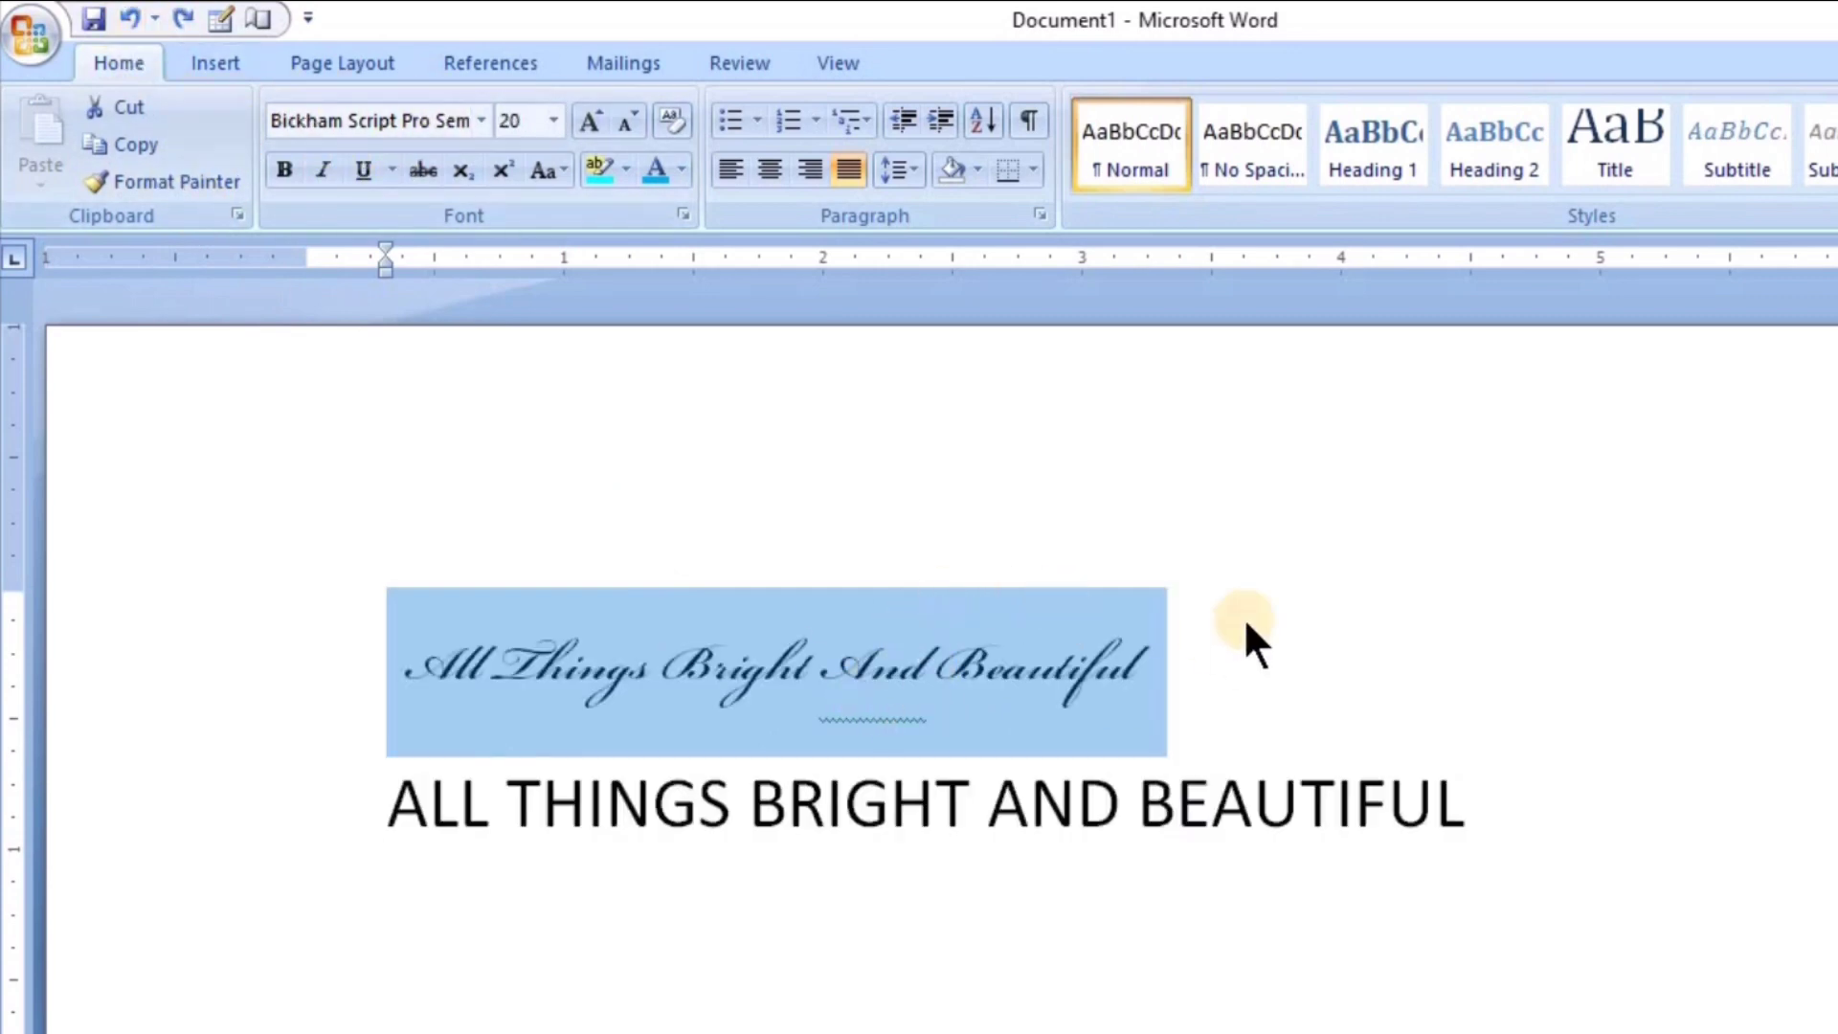
{"action": "left_click", "coordinate": [128, 16]}
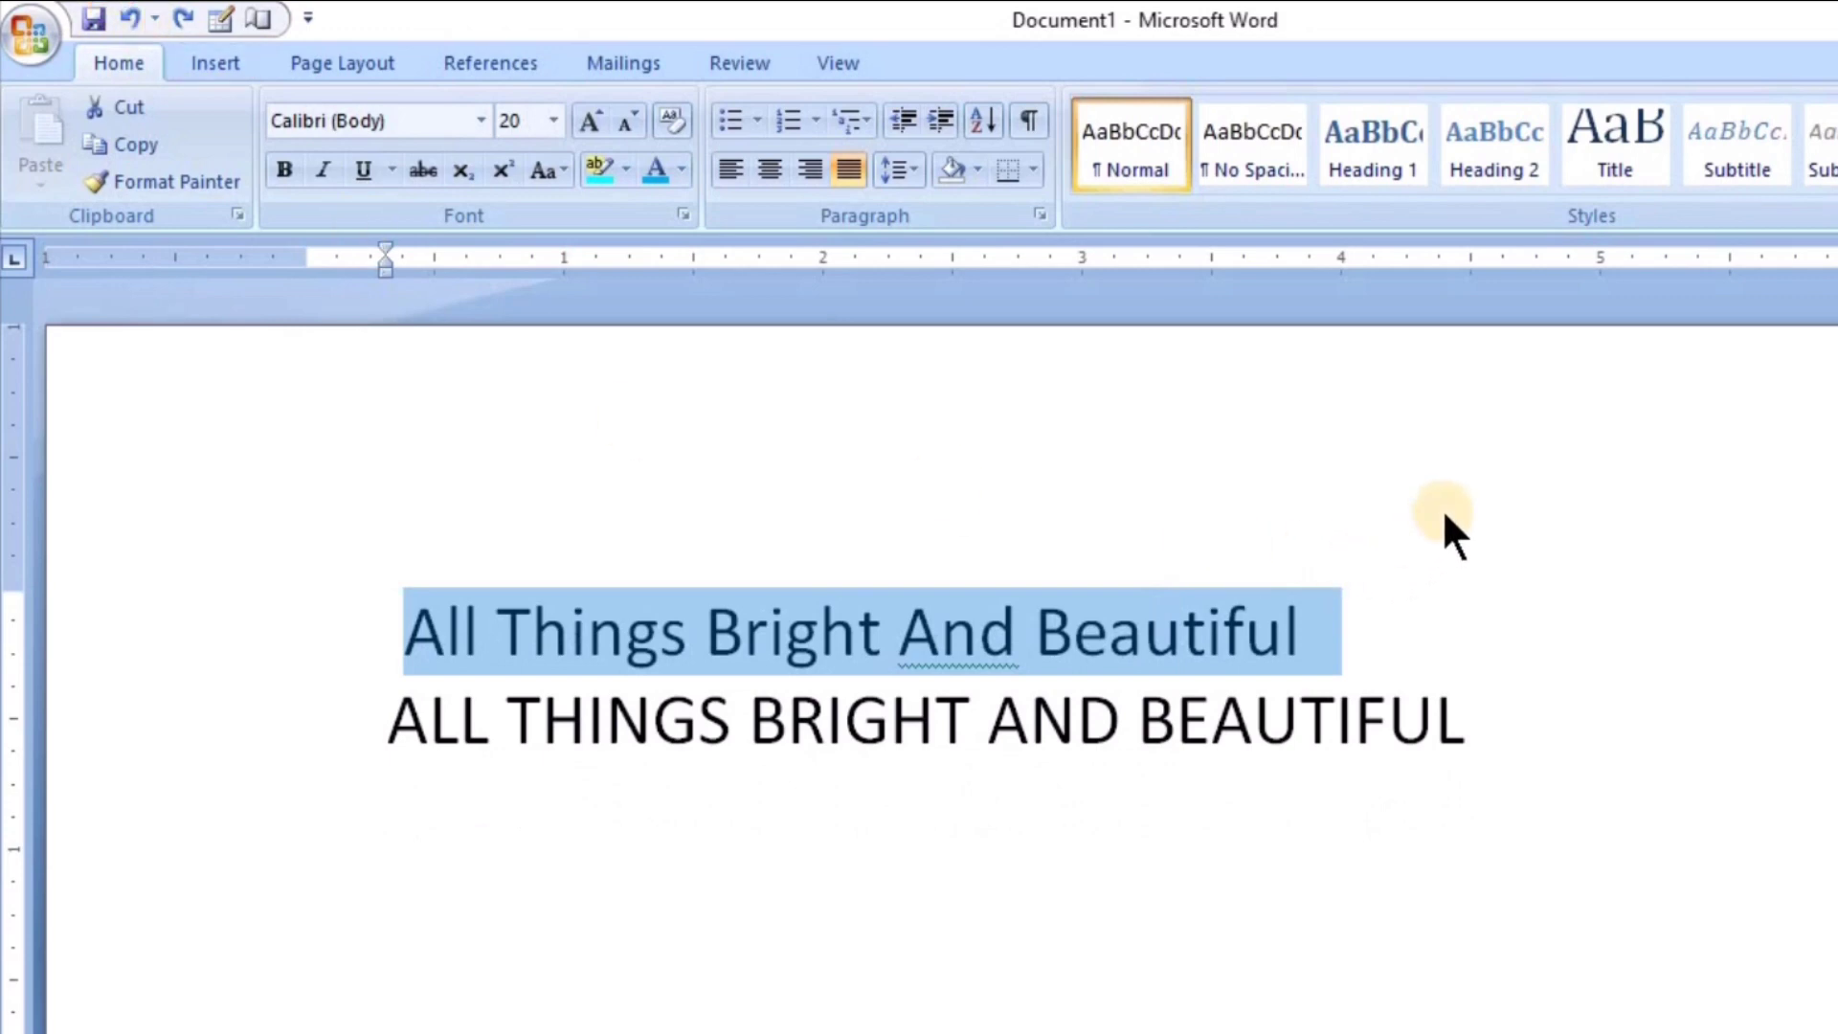
{"action": "left_click", "coordinate": [670, 844]}
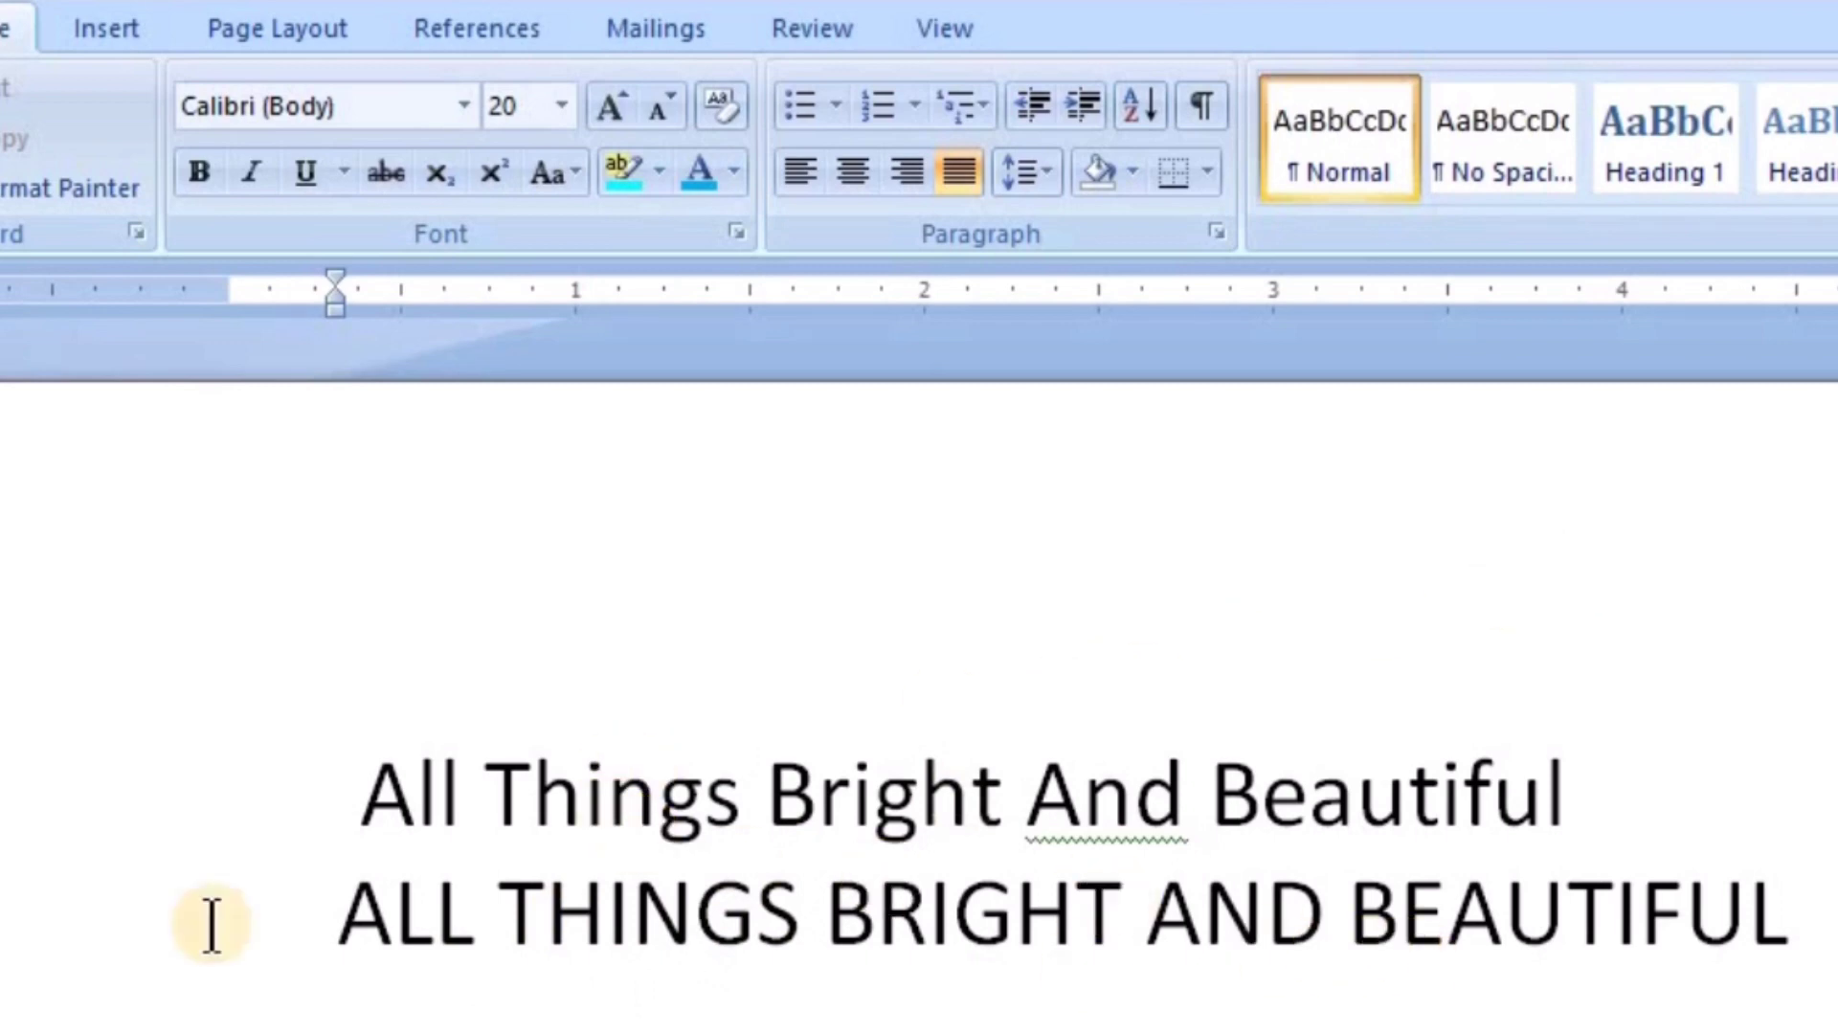
Select both lines of text in the document and delete them.
{"action": "left_click_drag", "start_coordinate": [361, 779], "coordinate": [1824, 1010]}
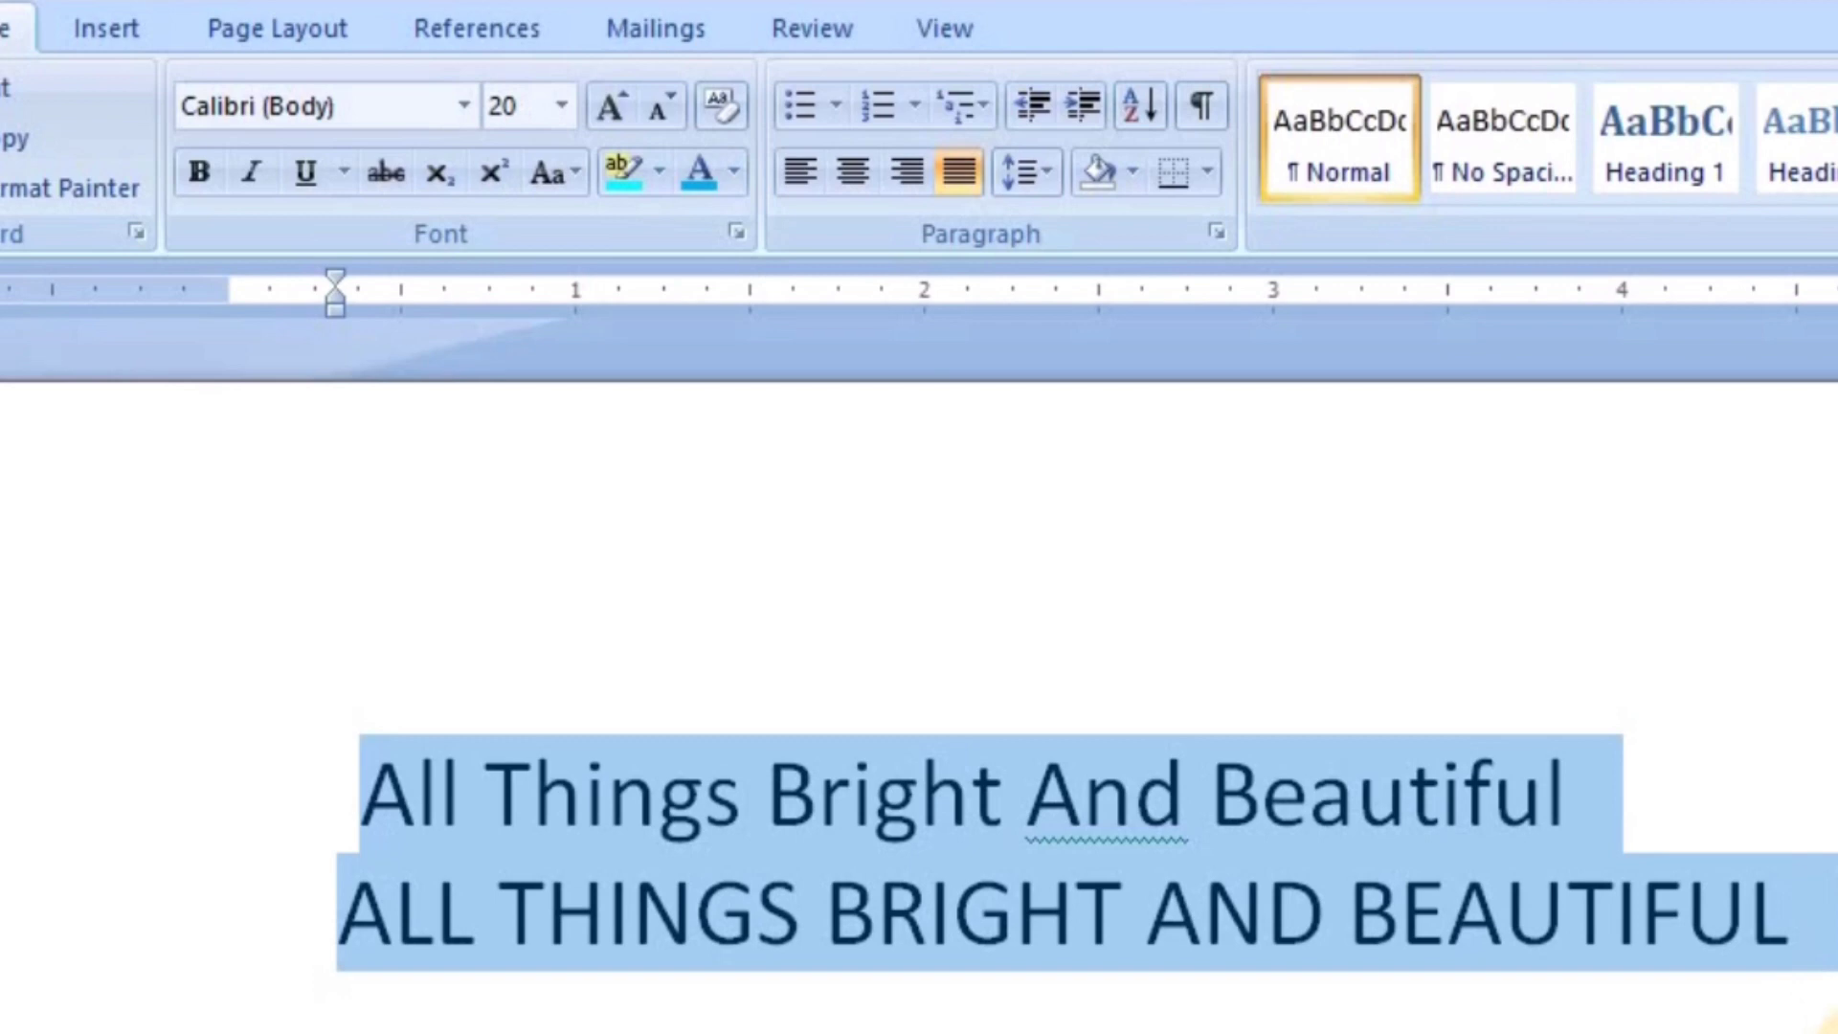
{"action": "key", "text": "Delete"}
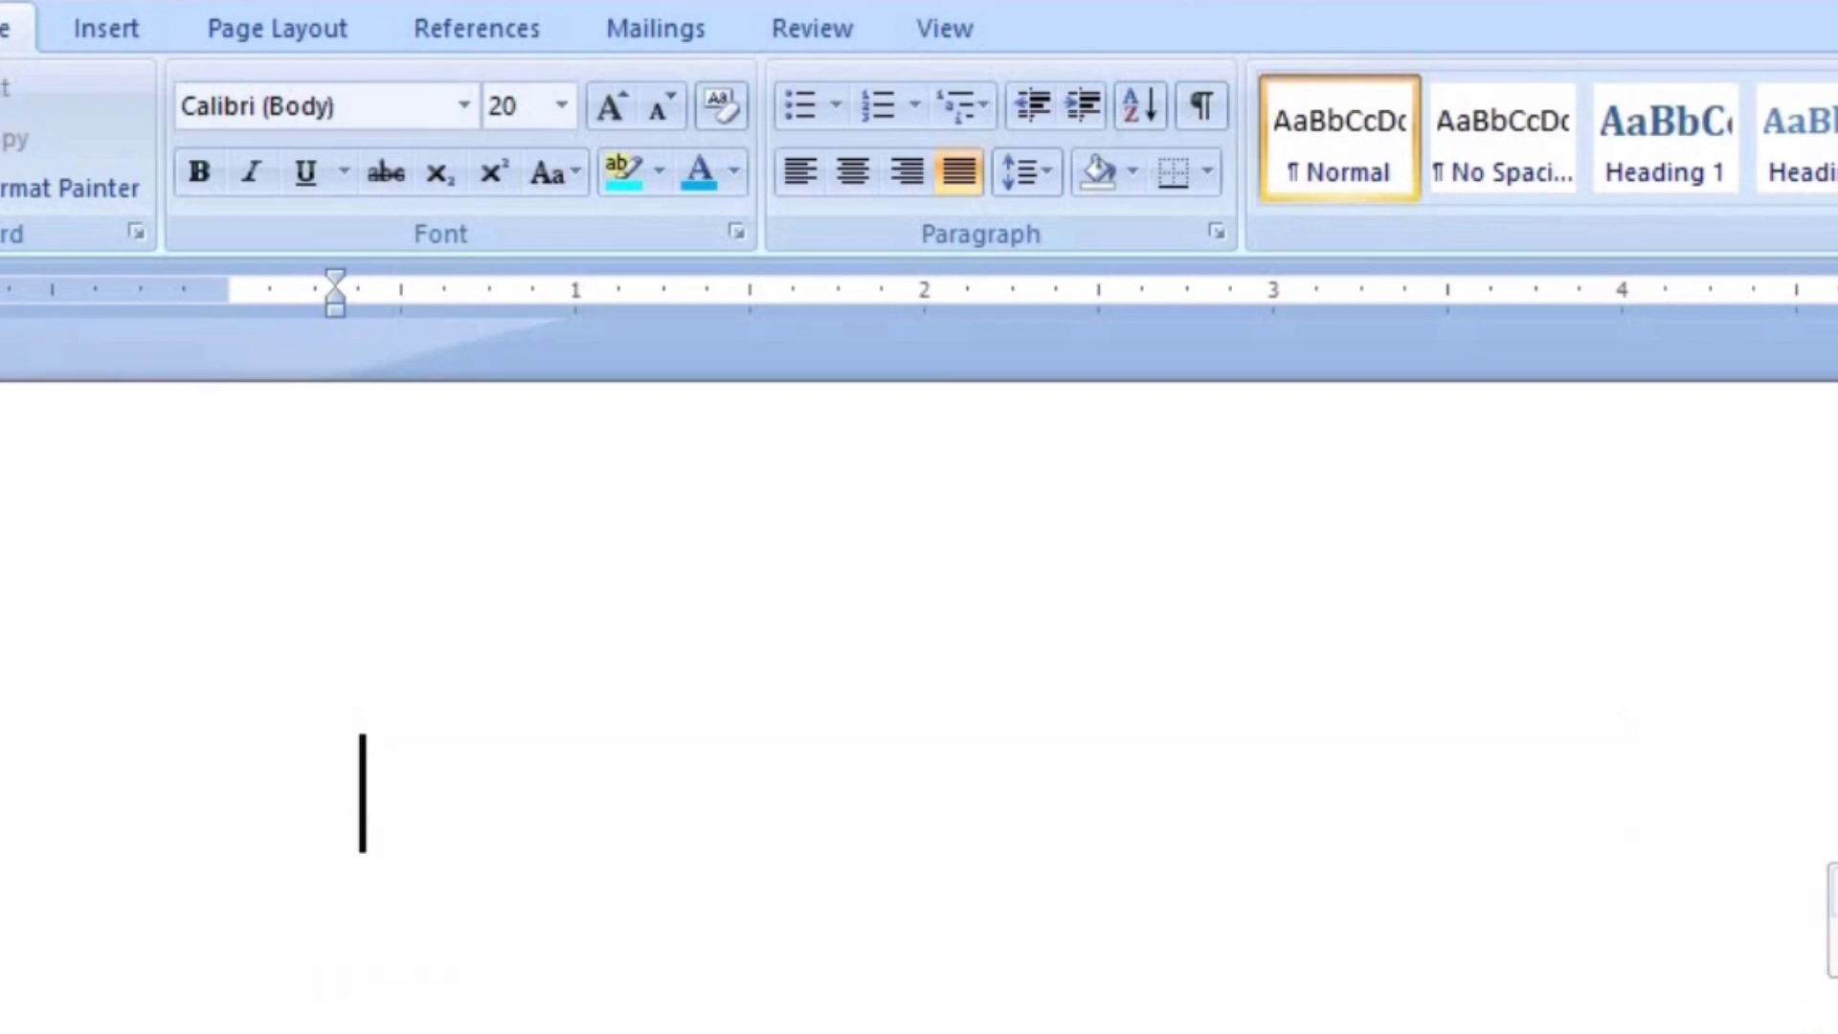